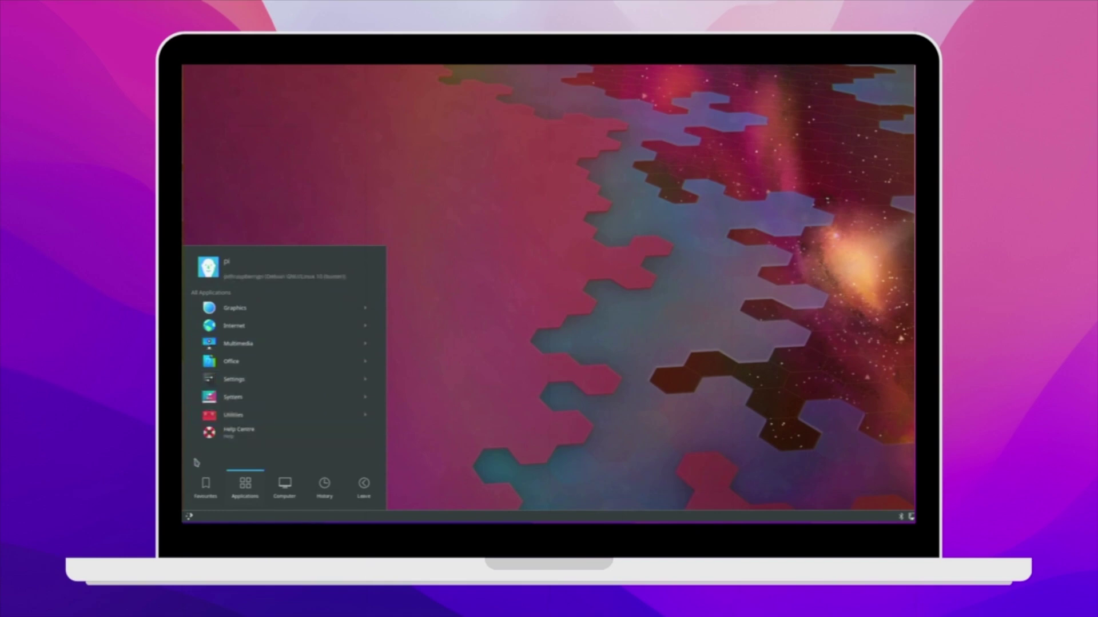
Step: Launch Chromium Web Browser from the Kickoff launcher's Favourites by searching 'chr'
{"action": "left_click", "coordinate": [201, 481]}
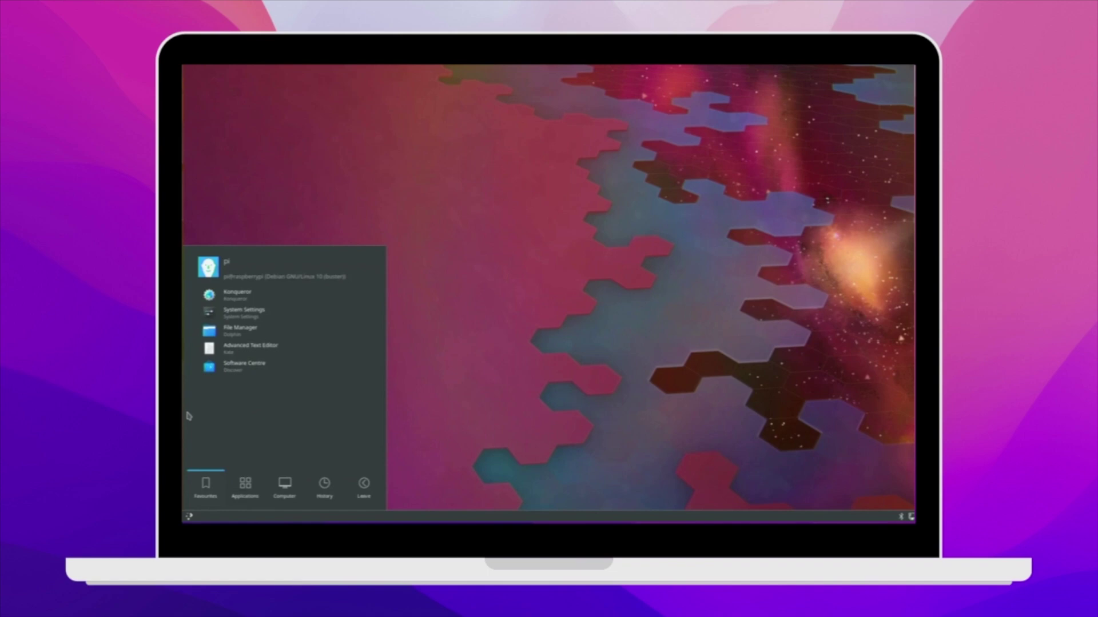
{"action": "type", "text": "chr"}
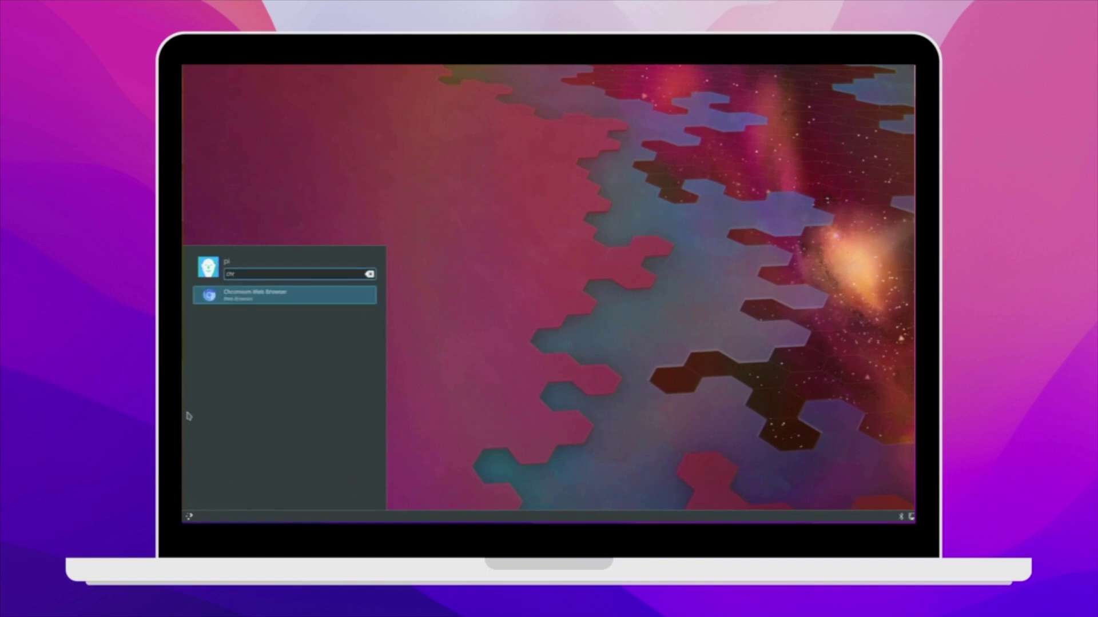
{"action": "key", "text": "Return"}
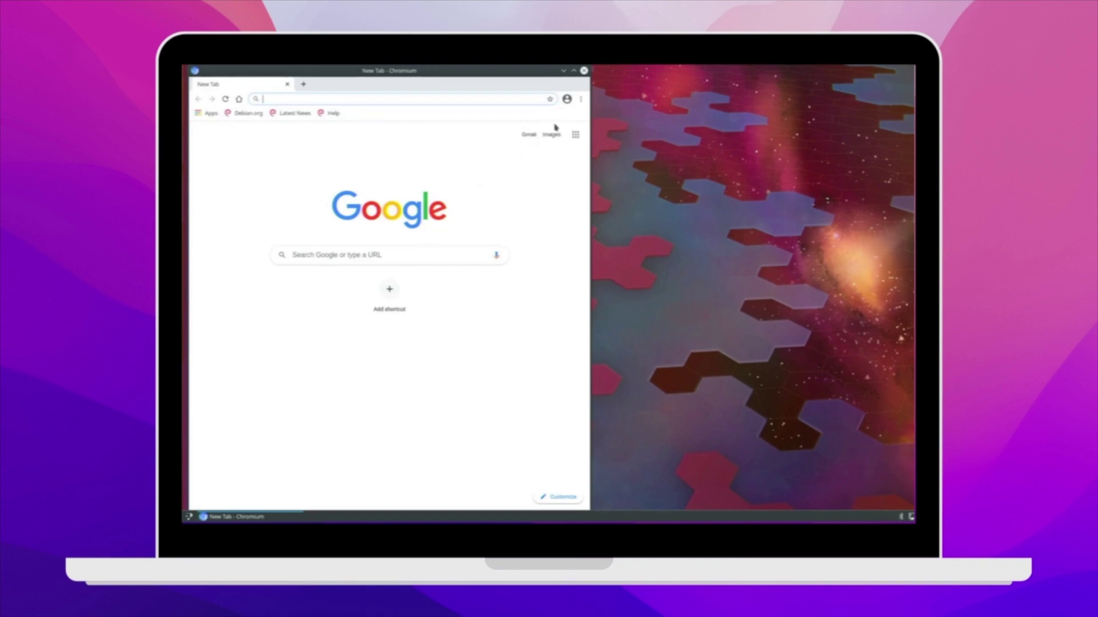
Step: Maximize Chromium's settings and switch the browser theme from Classic to GTK+ under Appearance
{"action": "left_click", "coordinate": [580, 99]}
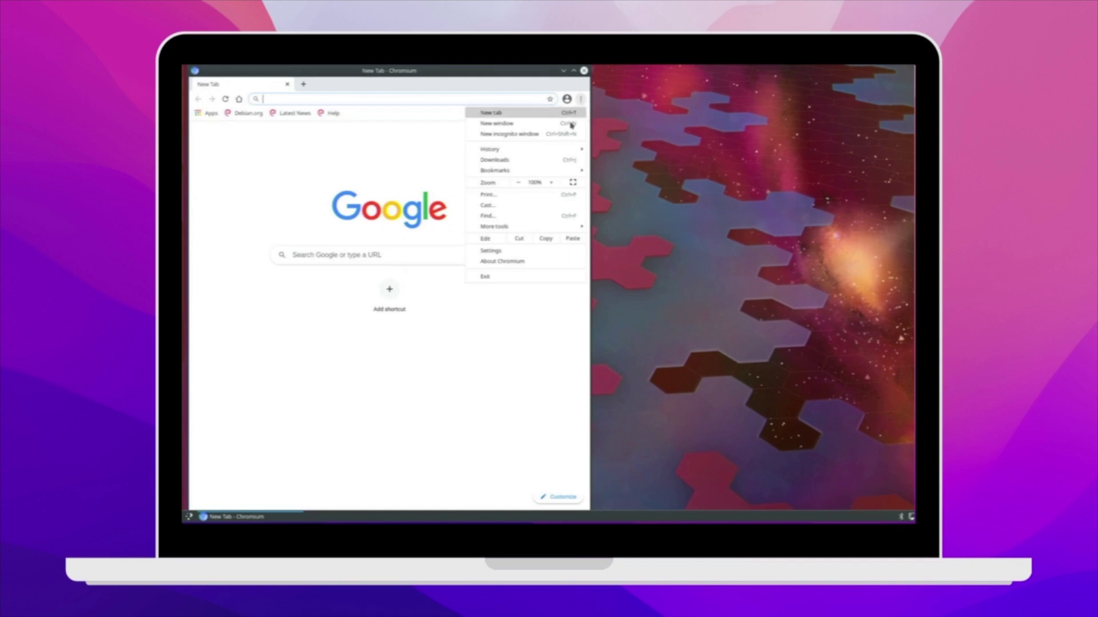
{"action": "left_click", "coordinate": [491, 251]}
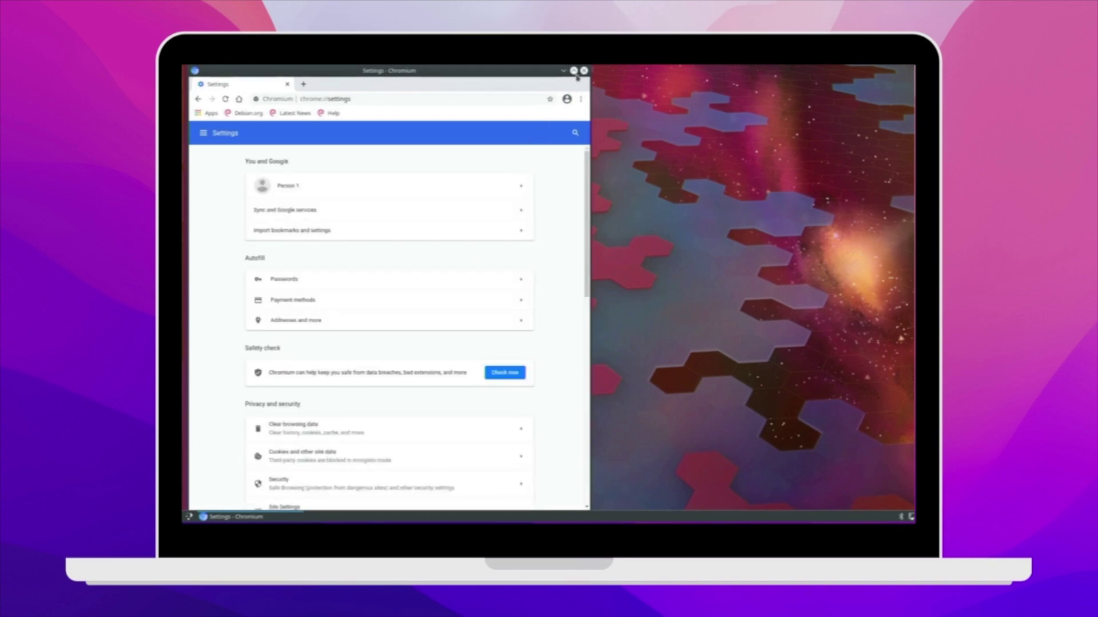
{"action": "left_click", "coordinate": [573, 70]}
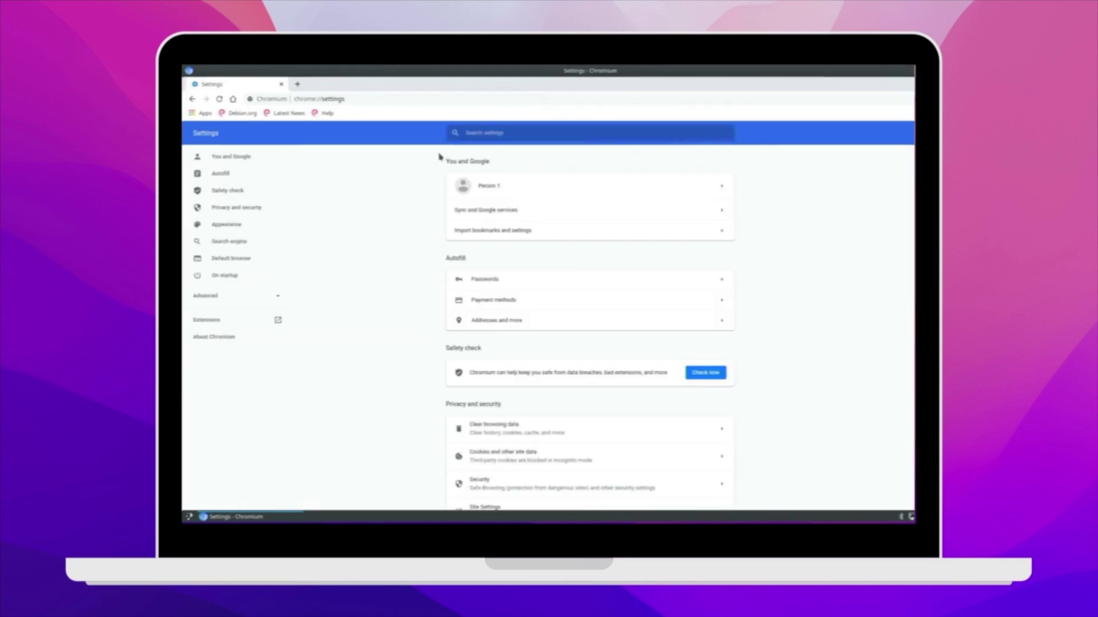
{"action": "left_click", "coordinate": [248, 229]}
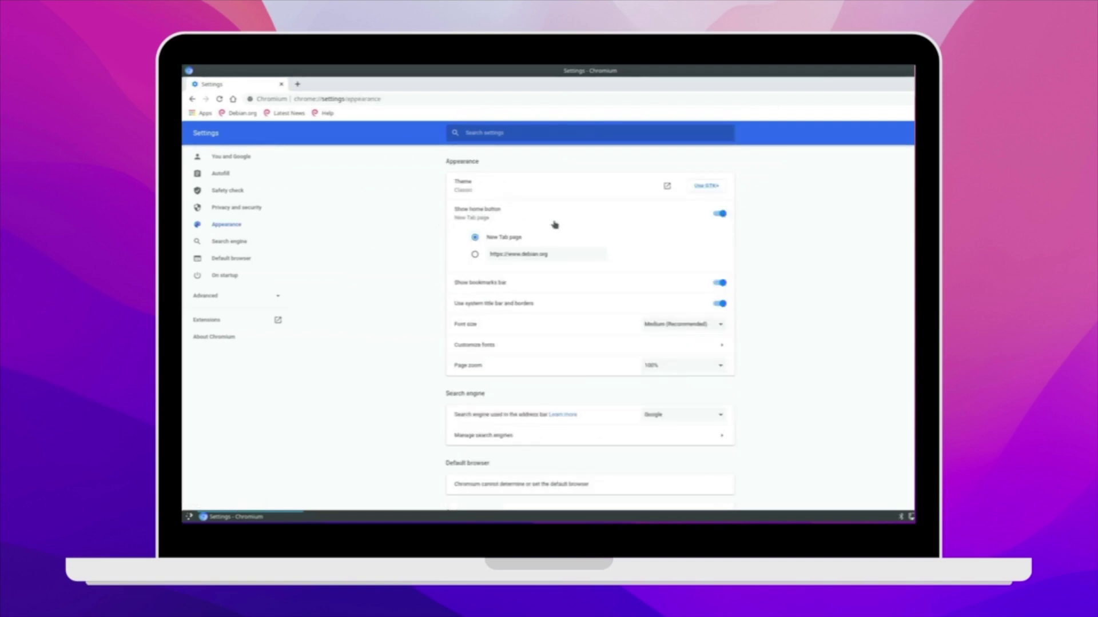
{"action": "left_click", "coordinate": [709, 186]}
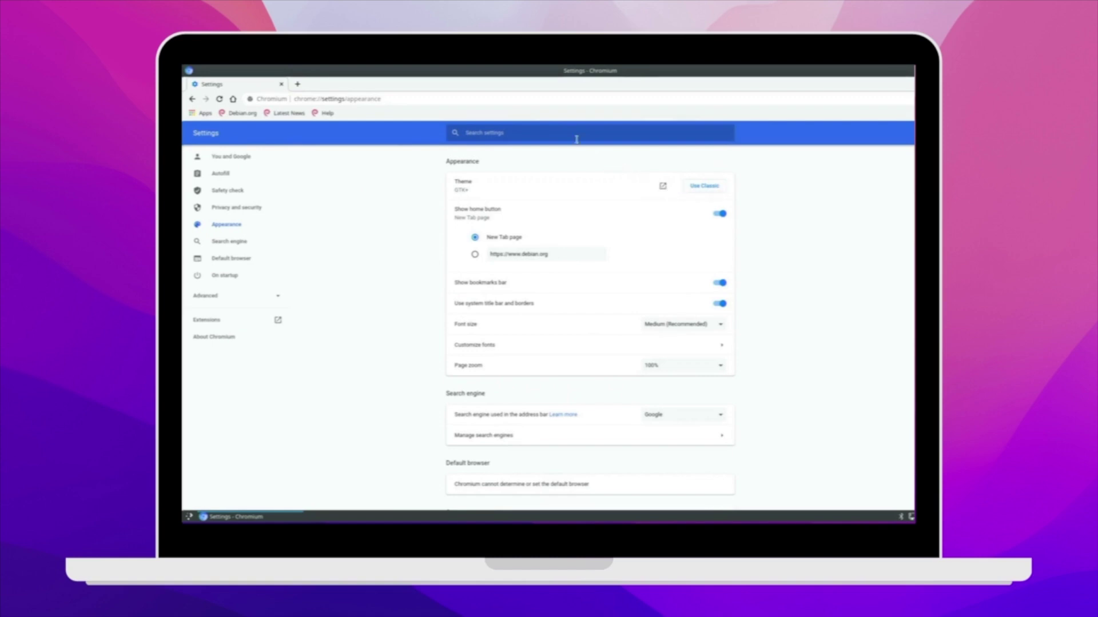
Step: Replace the address bar contents with a search for the Raspberry Pi site ('rry poi org')
{"action": "left_click", "coordinate": [572, 96]}
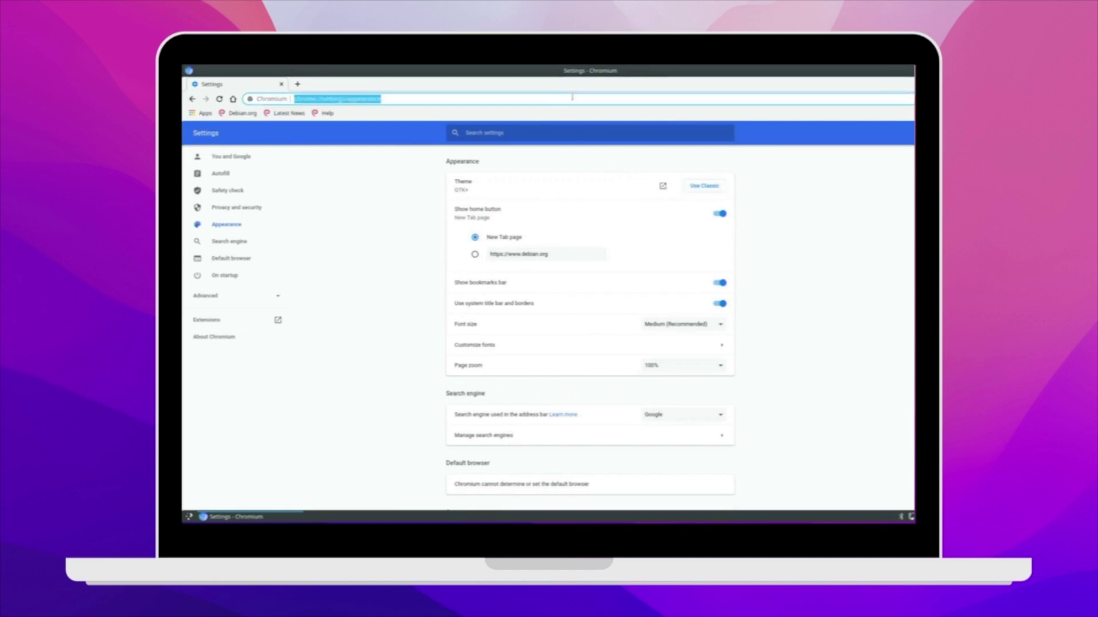
{"action": "key", "text": "BackSpace"}
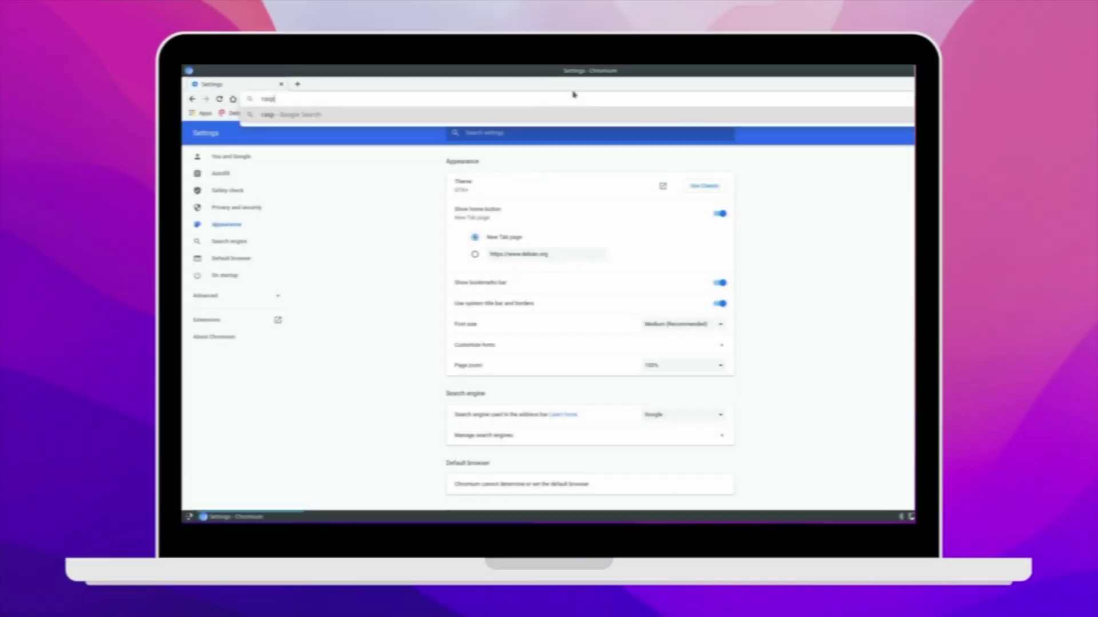
{"action": "type", "text": "rry poi org"}
{"action": "key", "text": "Return"}
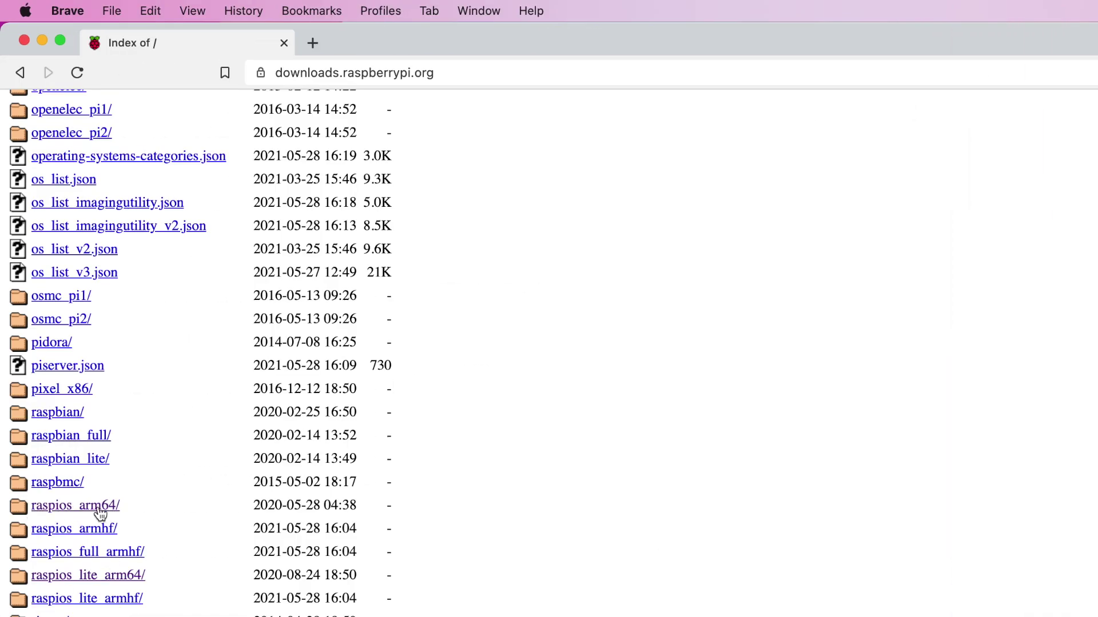
{"action": "left_click", "coordinate": [76, 583]}
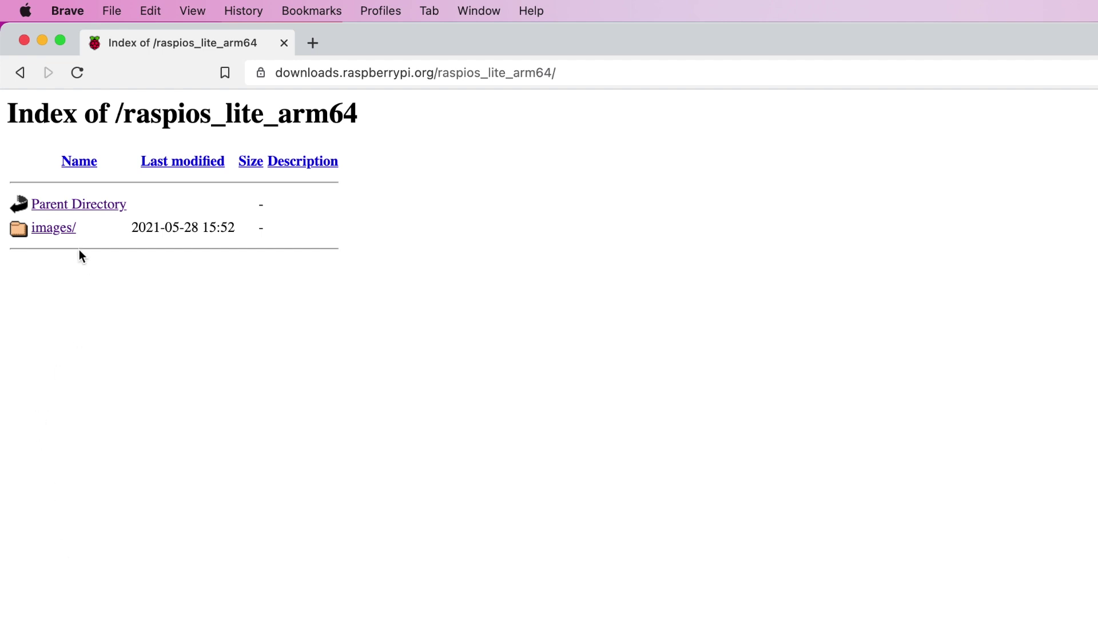
{"action": "left_click", "coordinate": [60, 237]}
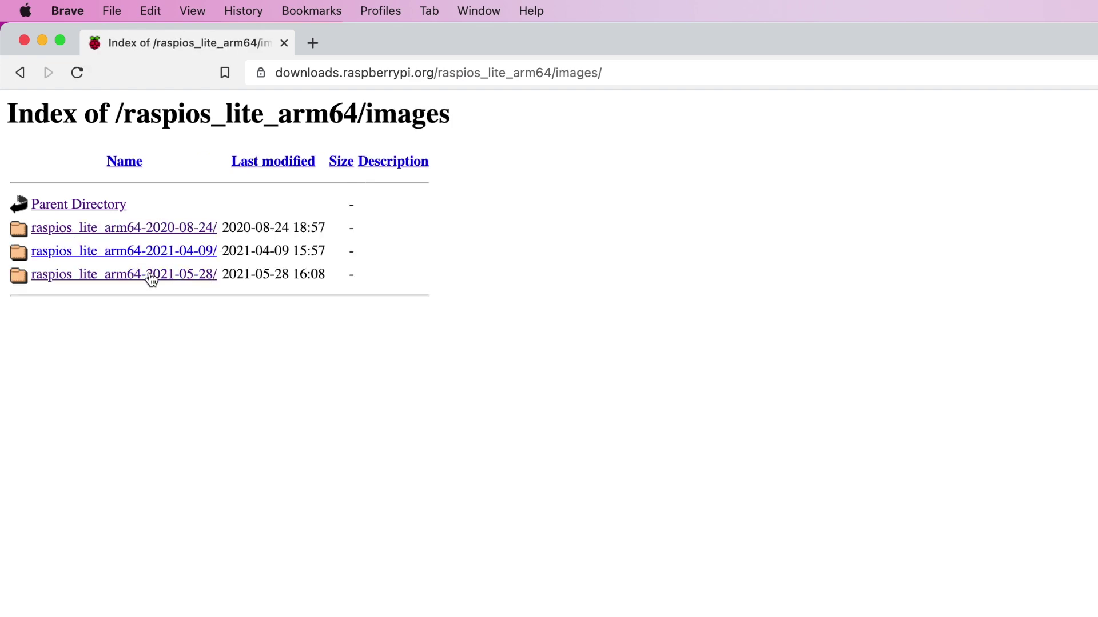
{"action": "left_click", "coordinate": [193, 277]}
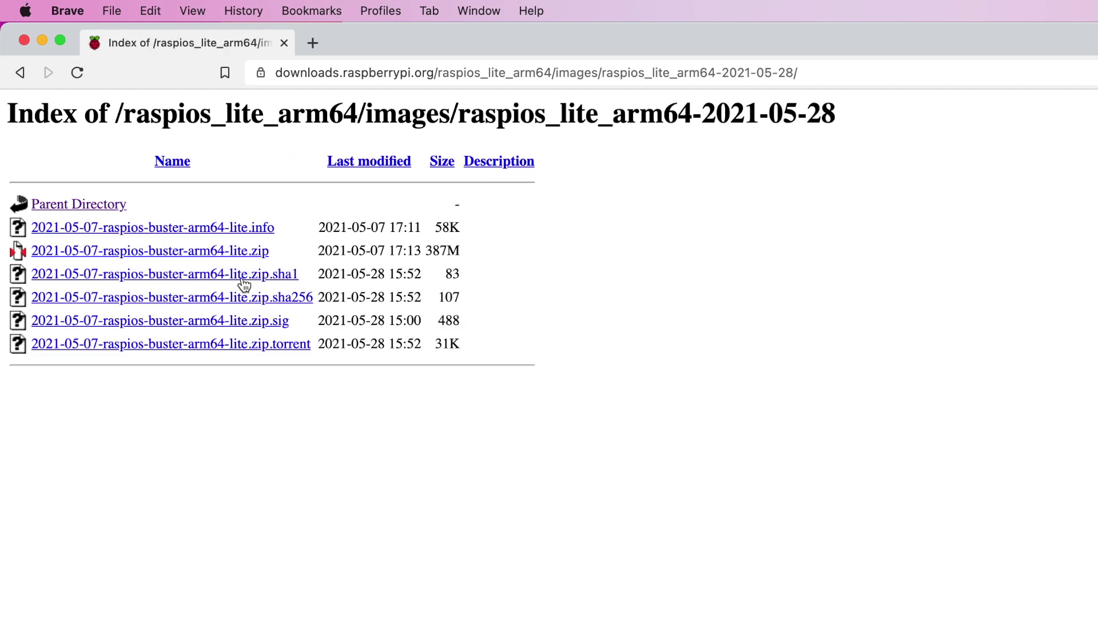
{"action": "left_click_drag", "start_coordinate": [234, 252], "coordinate": [274, 254]}
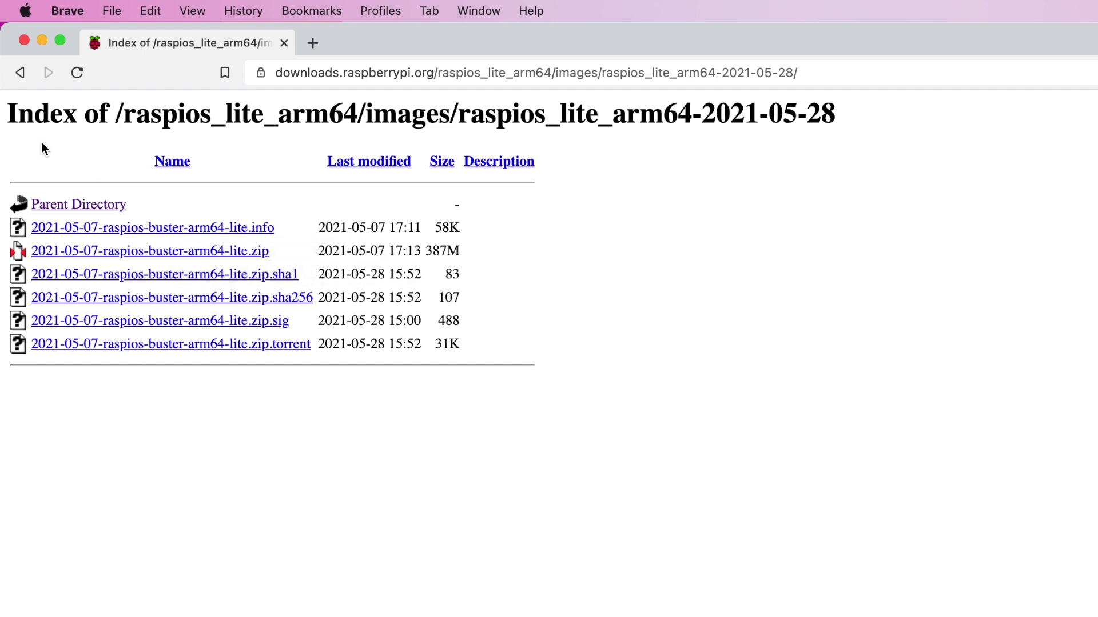
{"action": "left_click", "coordinate": [24, 40]}
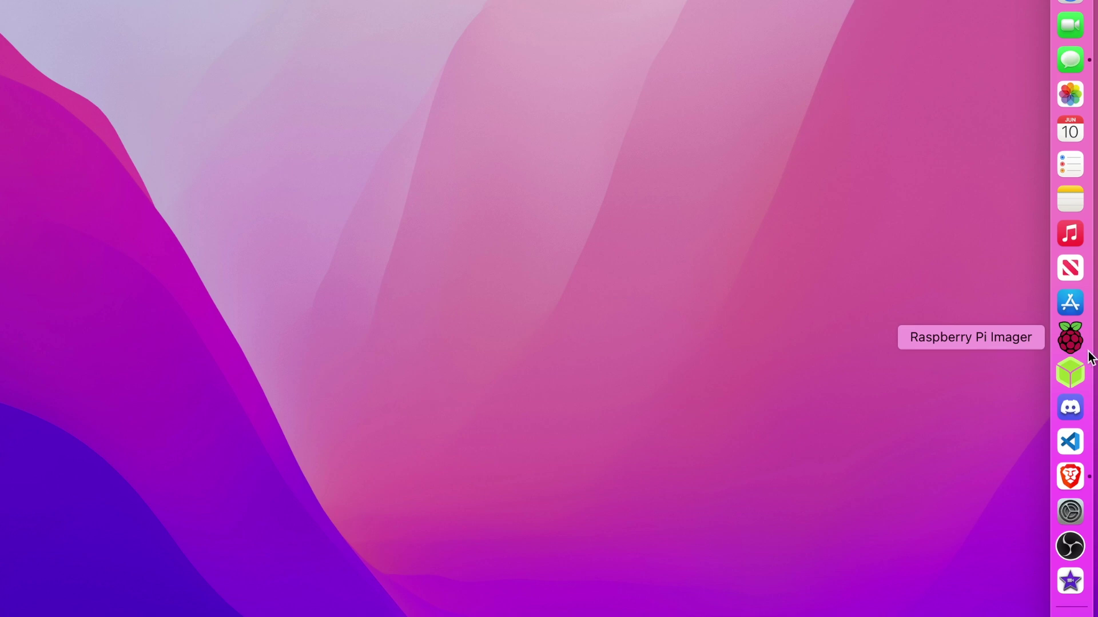
Step: Launch Raspberry Pi Imager and choose the downloaded arm64 lite zip as a custom OS
{"action": "left_click", "coordinate": [1087, 353]}
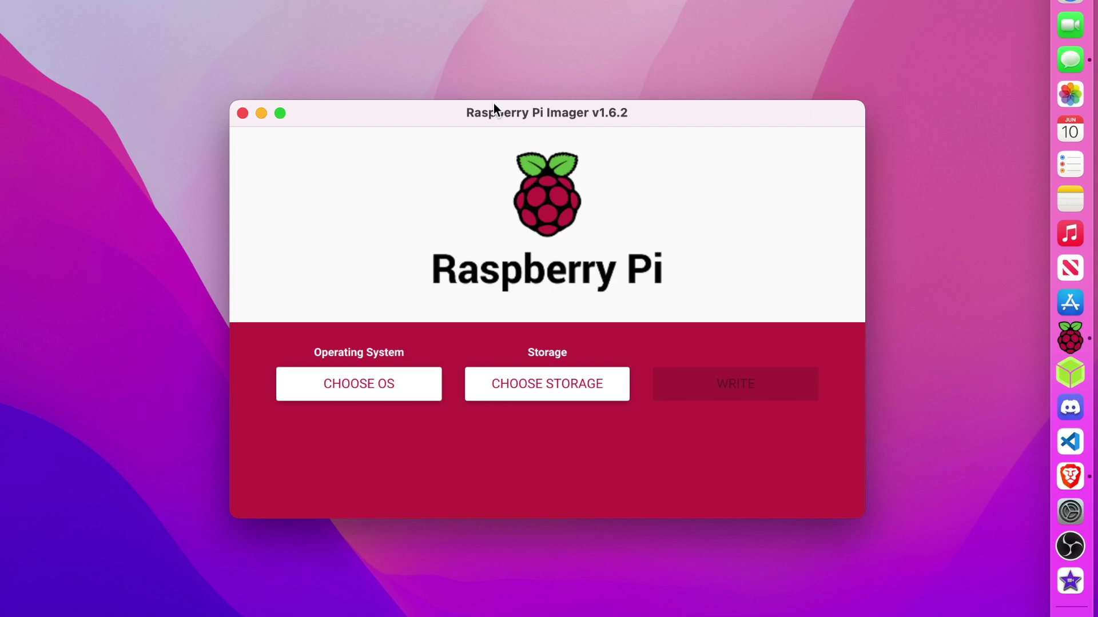
{"action": "left_click_drag", "start_coordinate": [493, 103], "coordinate": [398, 111]}
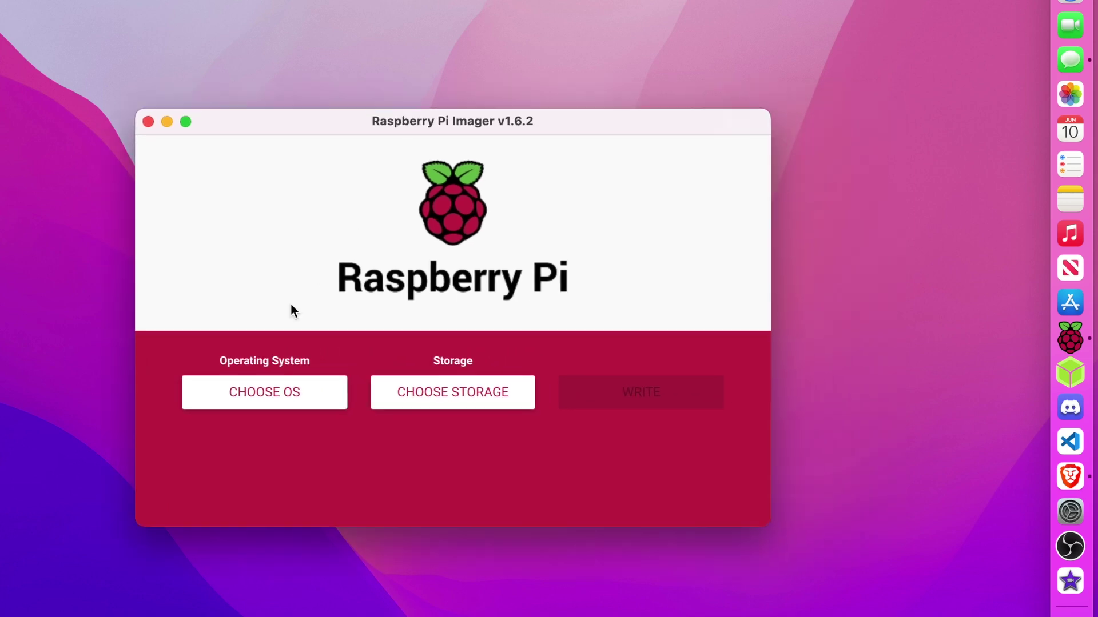
{"action": "left_click", "coordinate": [245, 389]}
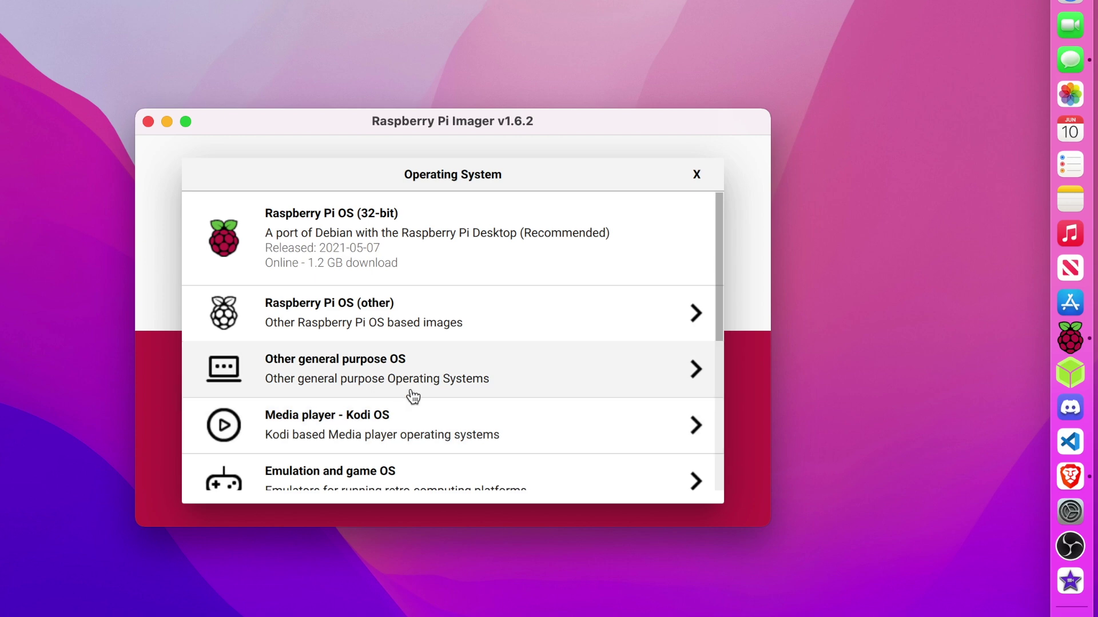
{"action": "scroll", "coordinate": [421, 429], "scroll_direction": "down", "scroll_amount": 2}
{"action": "scroll", "coordinate": [421, 430], "scroll_direction": "down", "scroll_amount": 5}
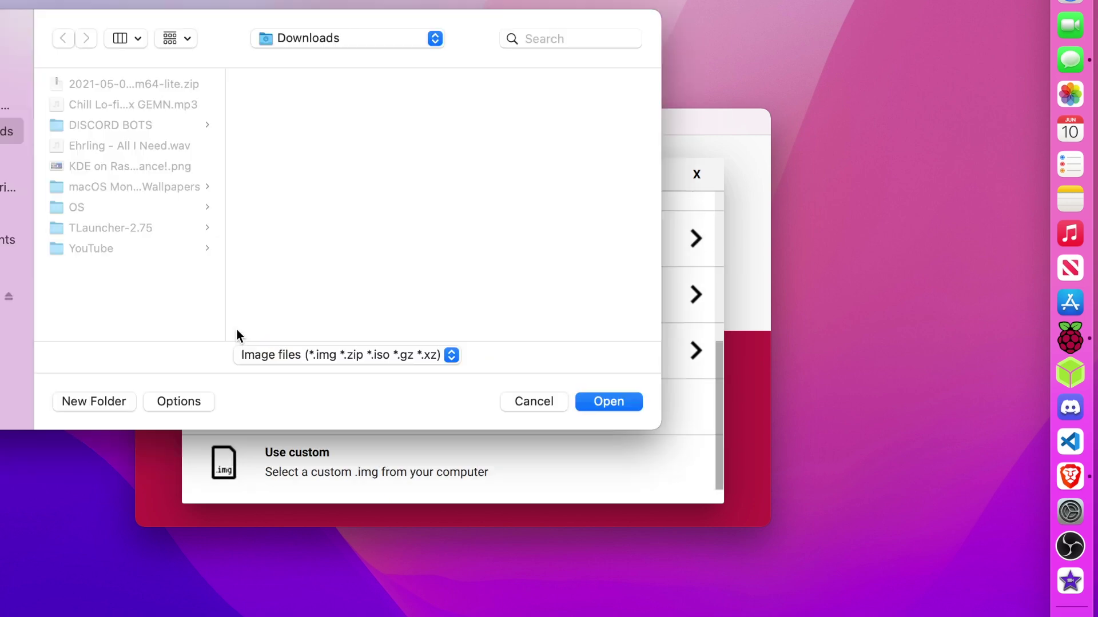
{"action": "left_click", "coordinate": [136, 87]}
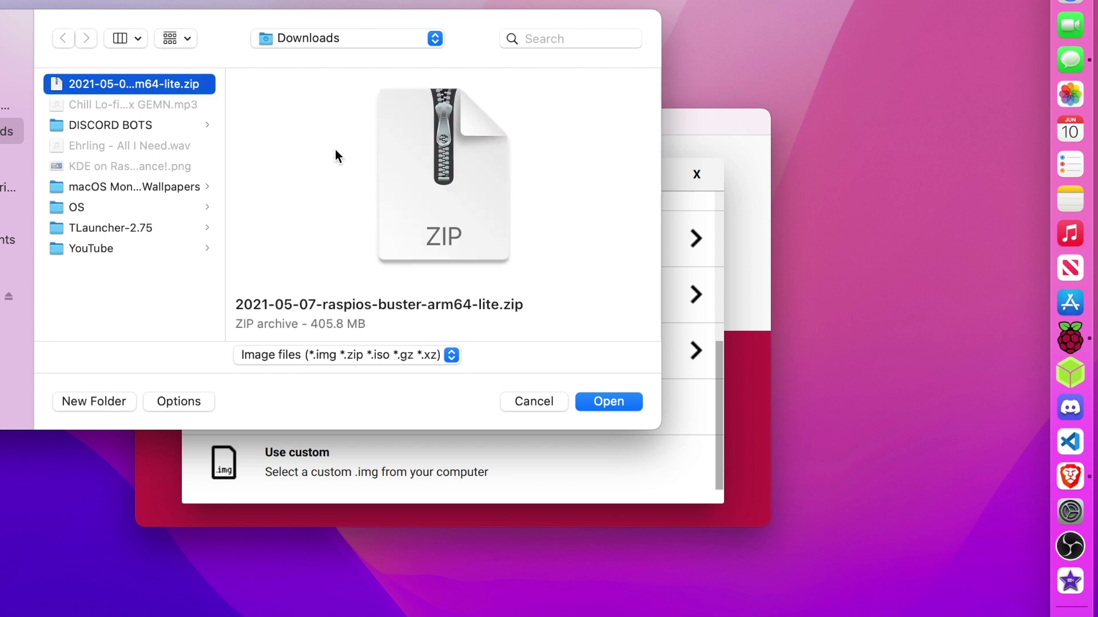
{"action": "left_click", "coordinate": [603, 404]}
Step: Write the image to the Generic Mass-Storage drive, confirming the erase and entering the admin password
{"action": "left_click", "coordinate": [526, 383]}
{"action": "left_click", "coordinate": [489, 229]}
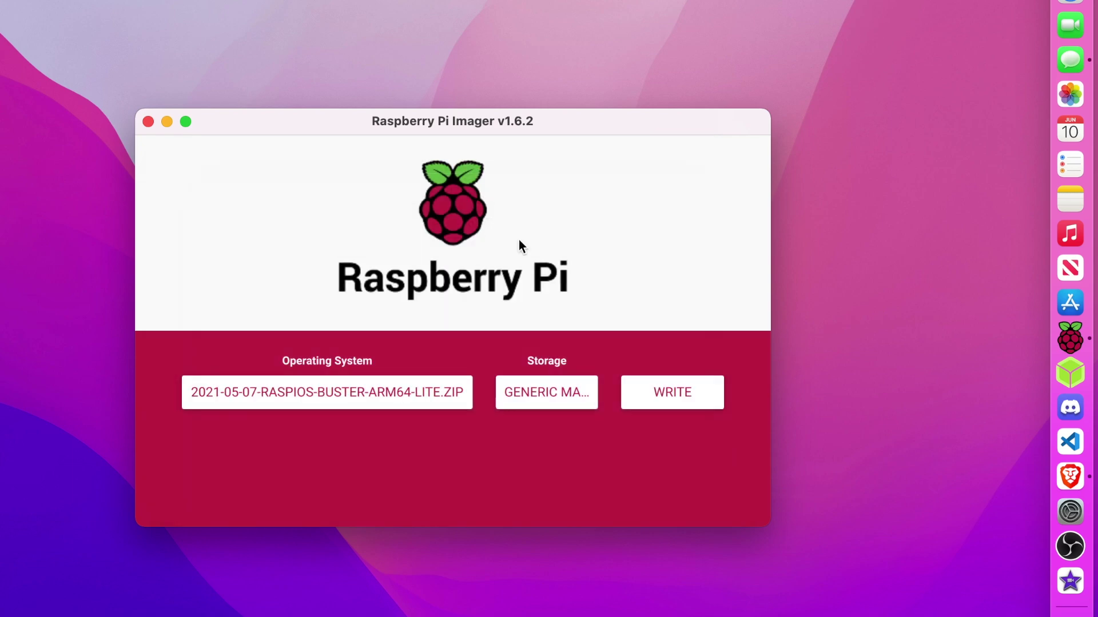
{"action": "left_click", "coordinate": [659, 395]}
{"action": "left_click", "coordinate": [482, 386]}
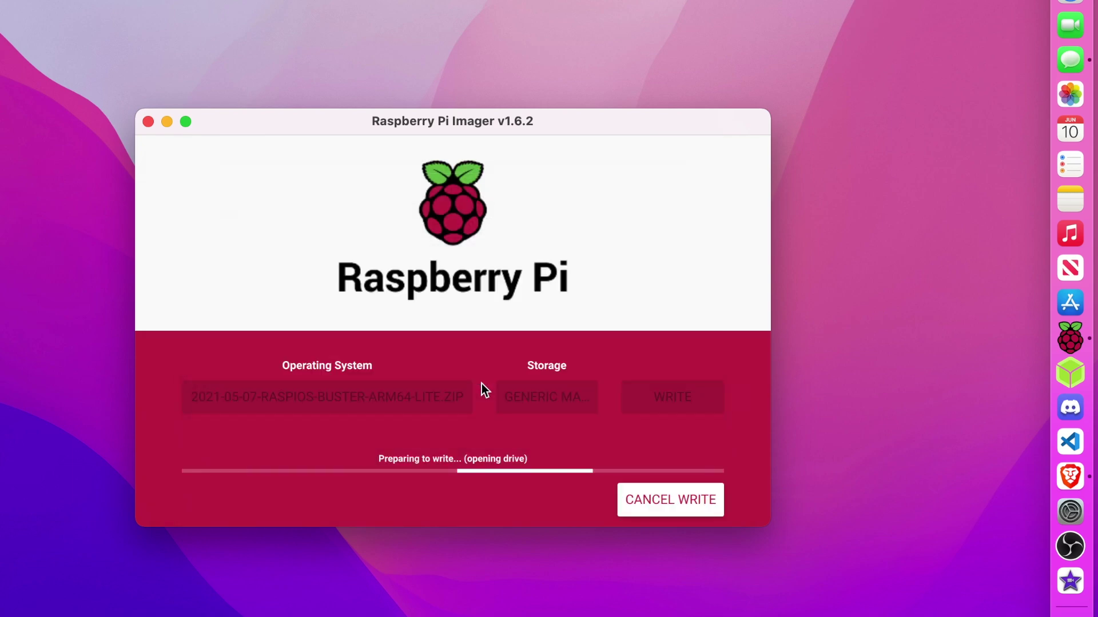
{"action": "type", "text": "•••••••••••"}
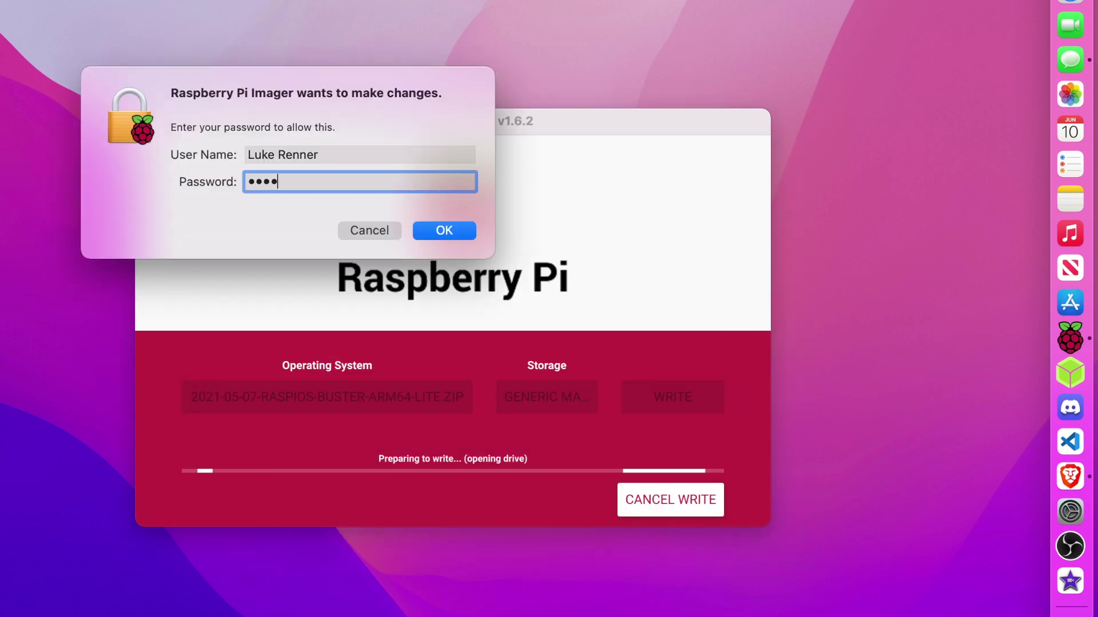
{"action": "key", "text": "Return"}
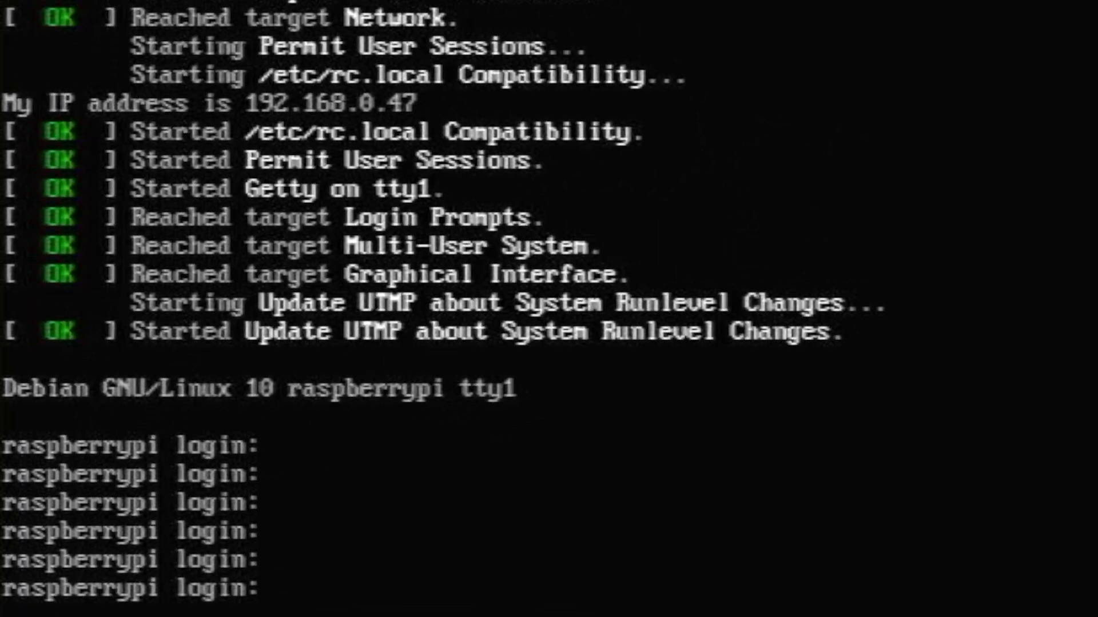
Step: Log in at the tty prompt as user pi with the account password
{"action": "type", "text": "pi"}
{"action": "key", "text": "Return"}
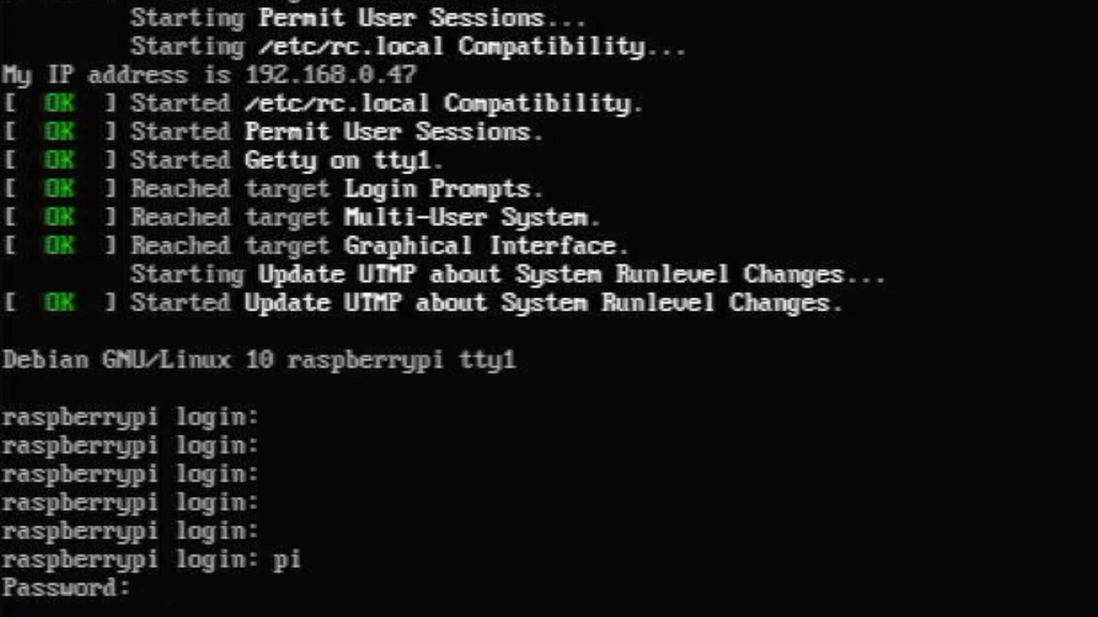
{"action": "key", "text": "Return"}
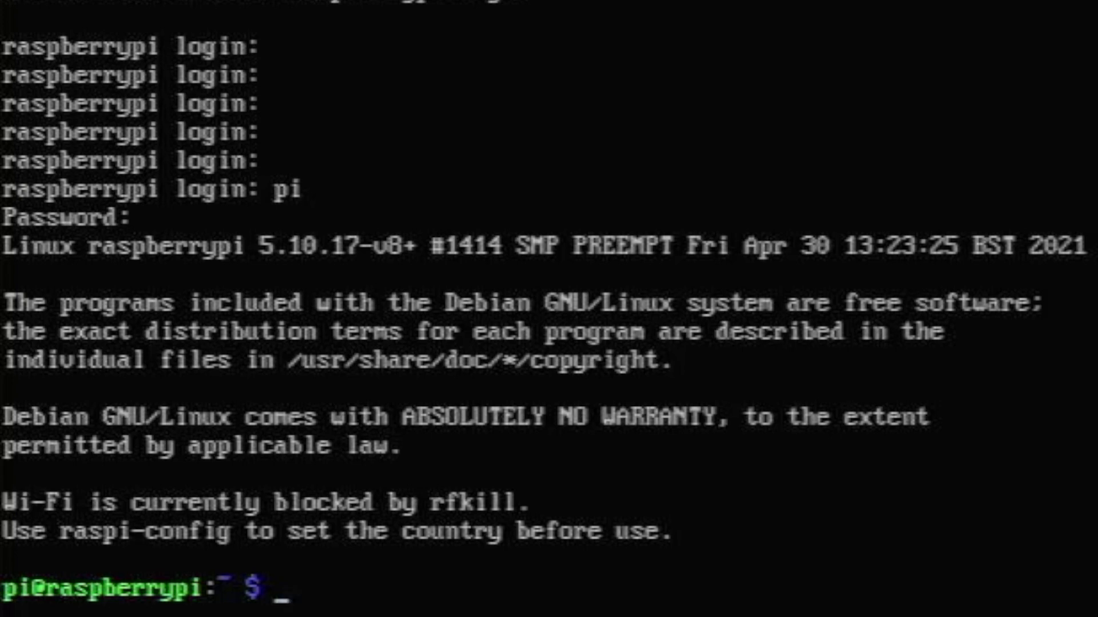
Step: Change the pi user's password with passwd, entering the current and new passwords
{"action": "type", "text": "passw"}
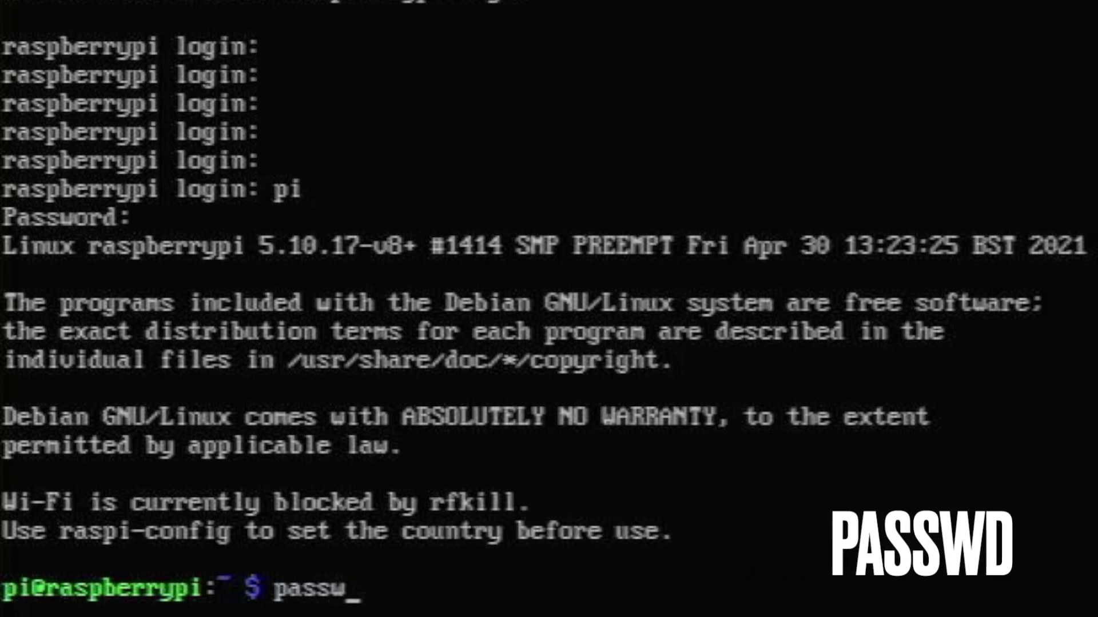
{"action": "type", "text": "d"}
{"action": "key", "text": "Return"}
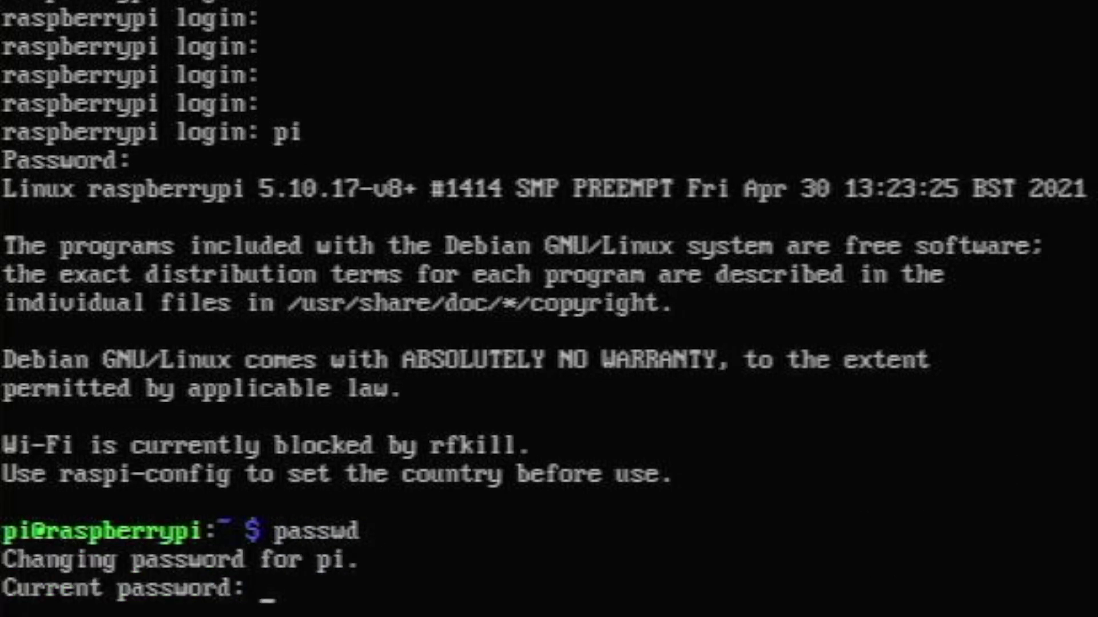
{"action": "key", "text": "Return"}
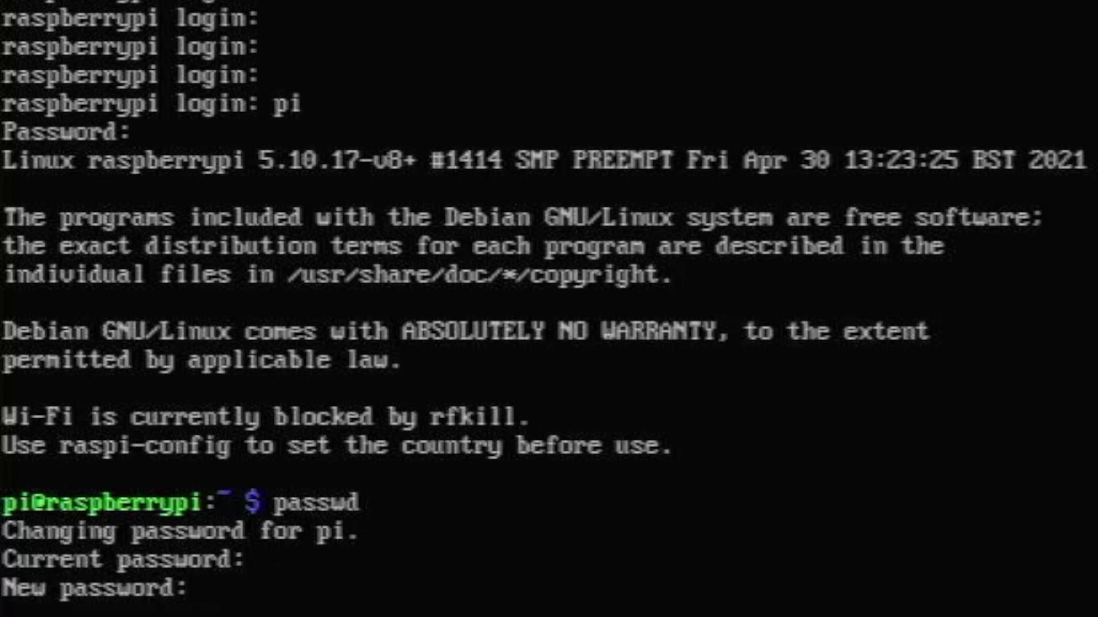
{"action": "key", "text": "Return"}
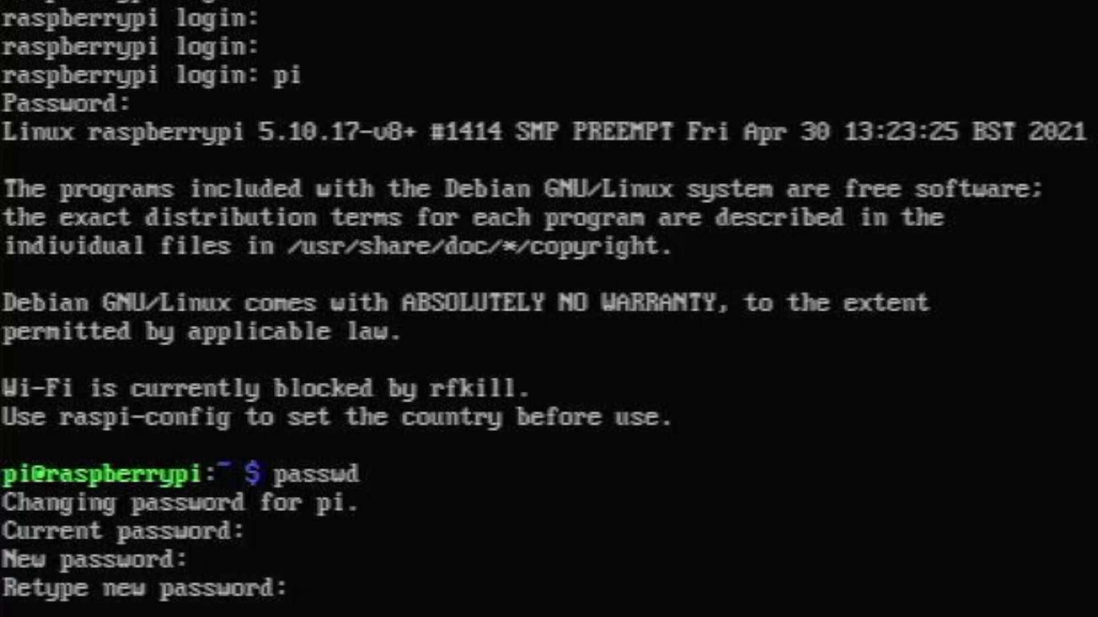
{"action": "key", "text": "Return"}
Step: Set the root password with sudo passwd, rerunning it after a mismatch until it succeeds
{"action": "type", "text": "sudo passwd"}
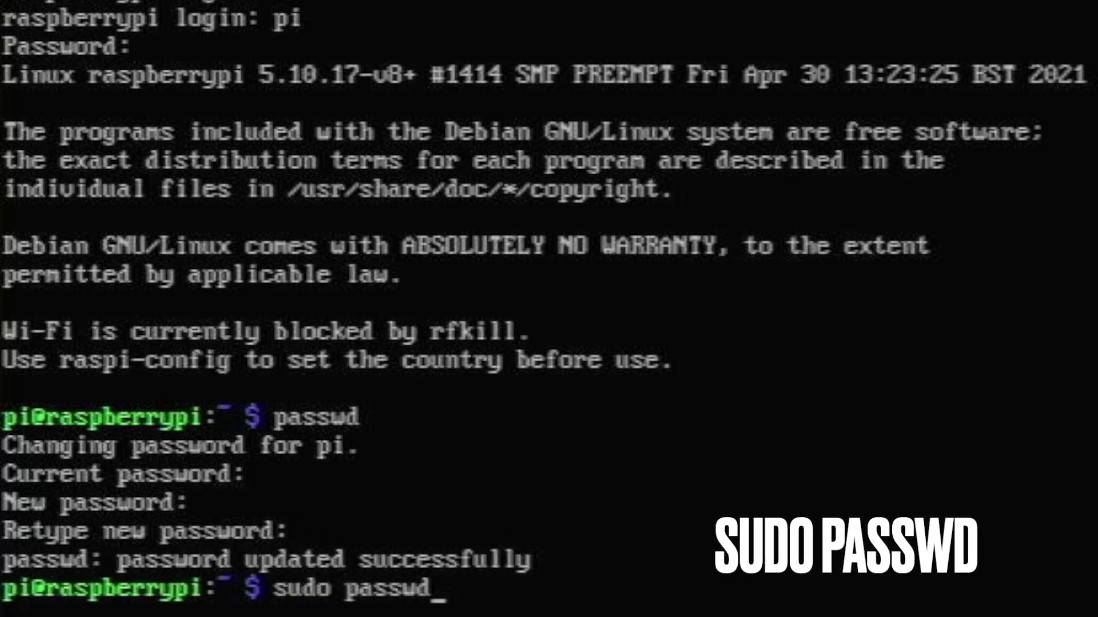
{"action": "key", "text": "Return"}
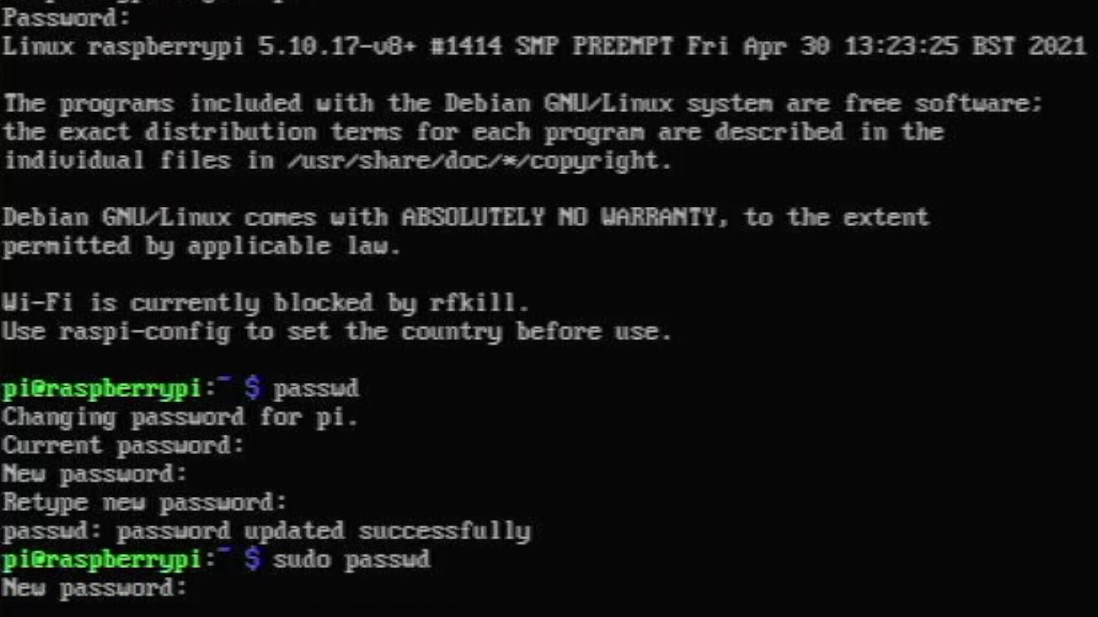
{"action": "key", "text": "Return"}
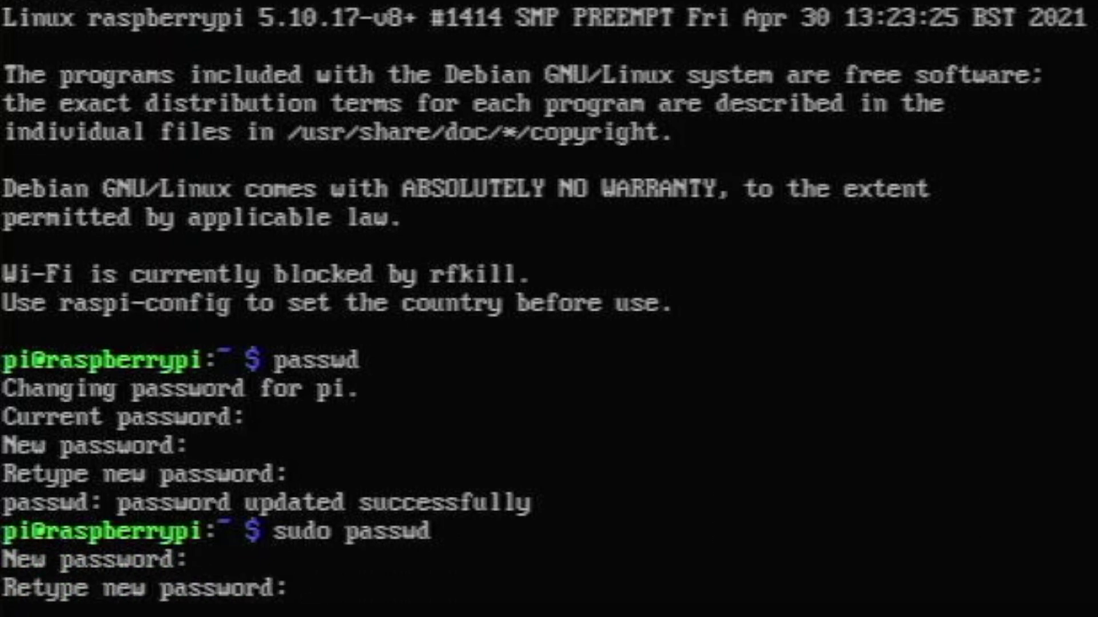
{"action": "key", "text": "Return"}
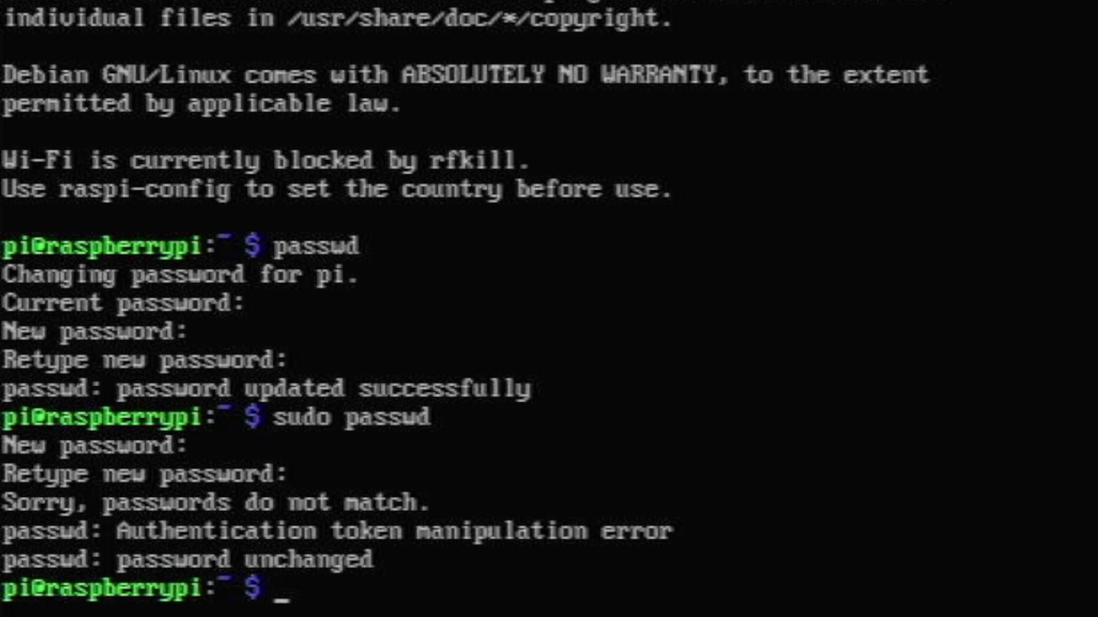
{"action": "key", "text": "Up"}
{"action": "key", "text": "Return"}
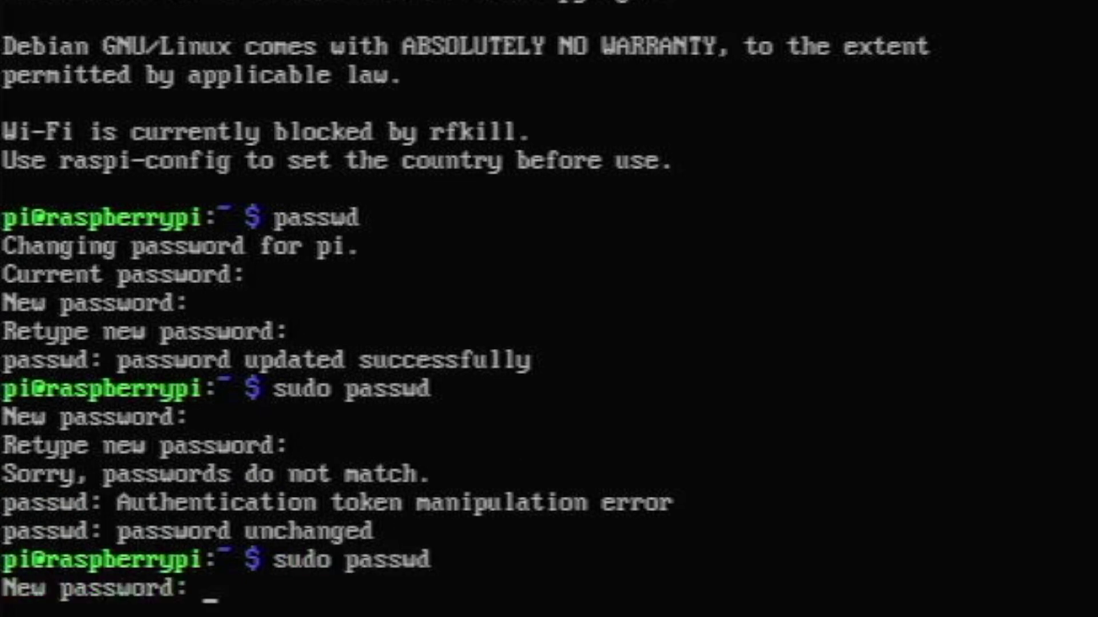
{"action": "key", "text": "Return"}
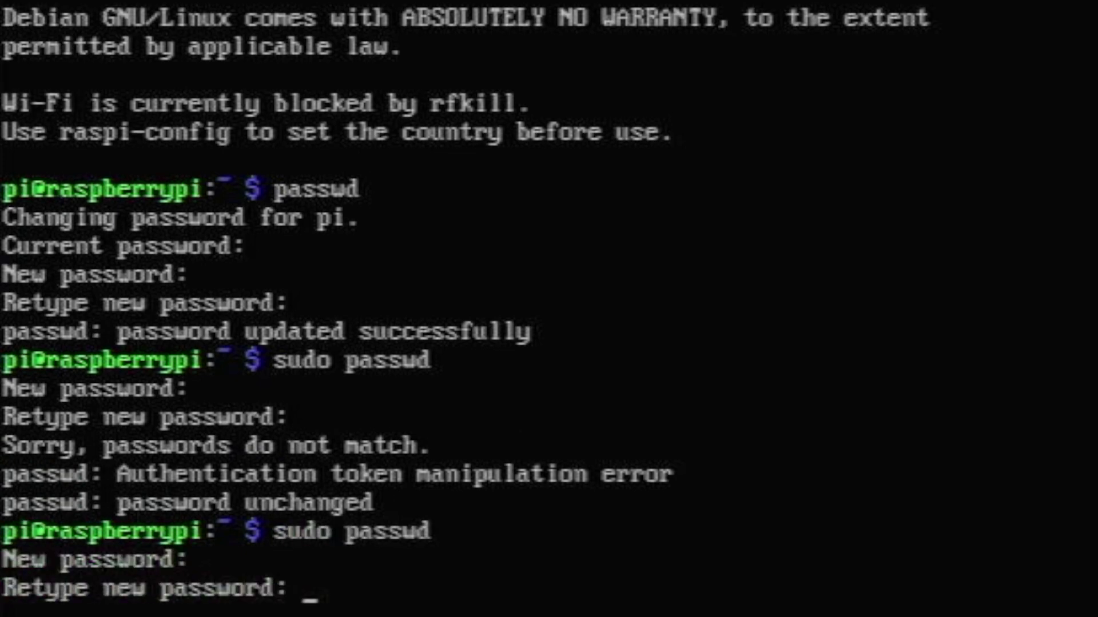
{"action": "key", "text": "Return"}
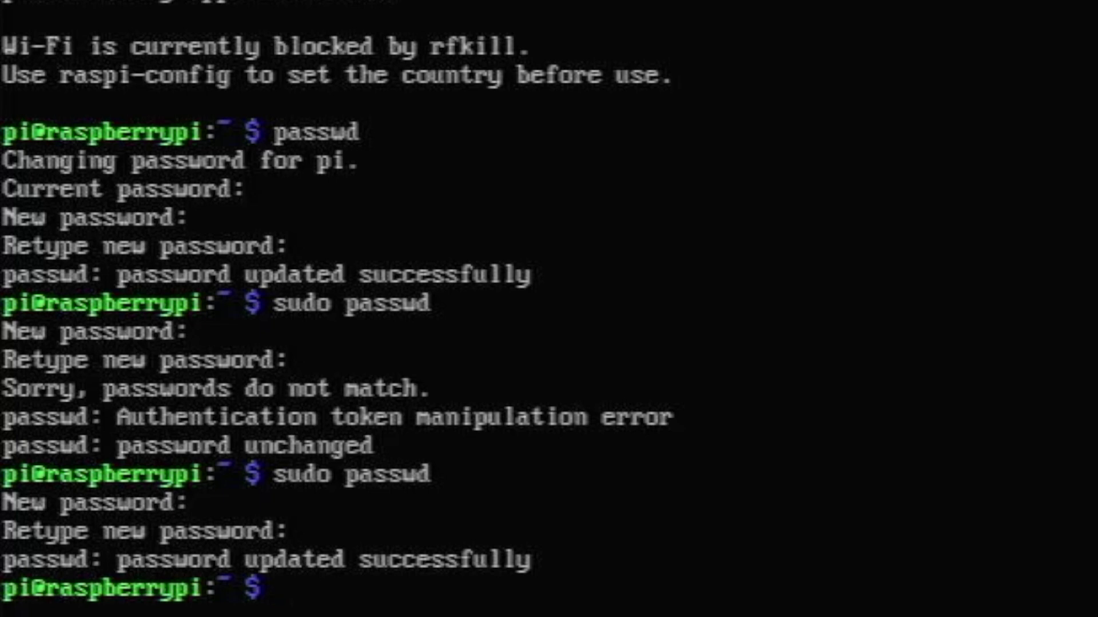
Step: Run a misspelled 'sudo apt updtae' command
{"action": "type", "text": "sudo apt upd"}
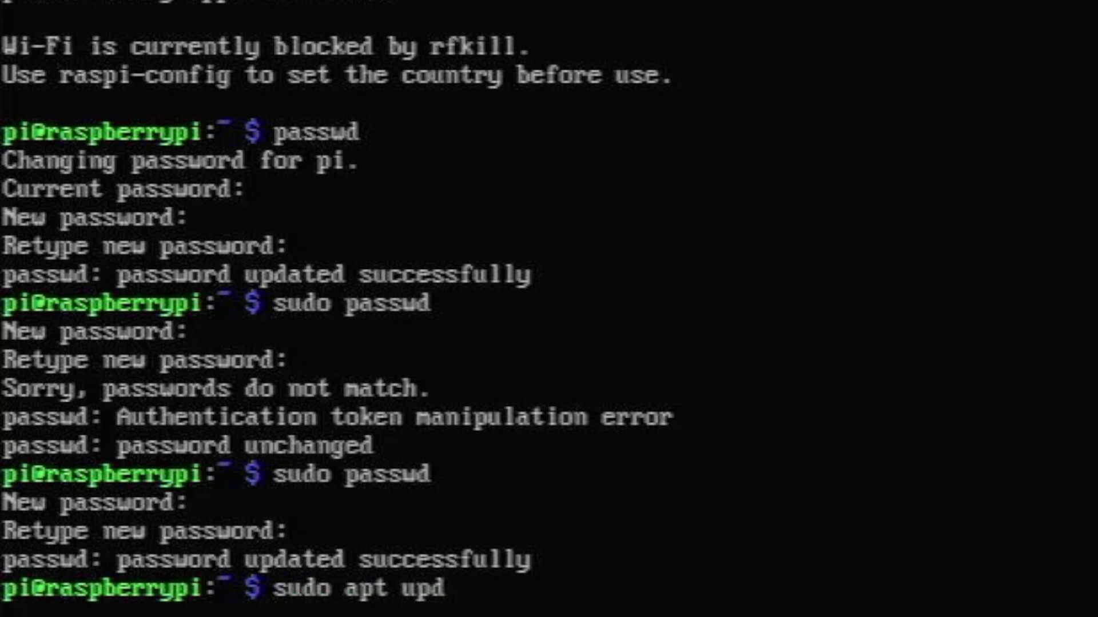
{"action": "key", "text": "BackSpace"}
{"action": "type", "text": "dta"}
{"action": "key", "text": "BackSpace"}
{"action": "key", "text": "BackSpace"}
{"action": "type", "text": "tae"}
{"action": "key", "text": "Return"}
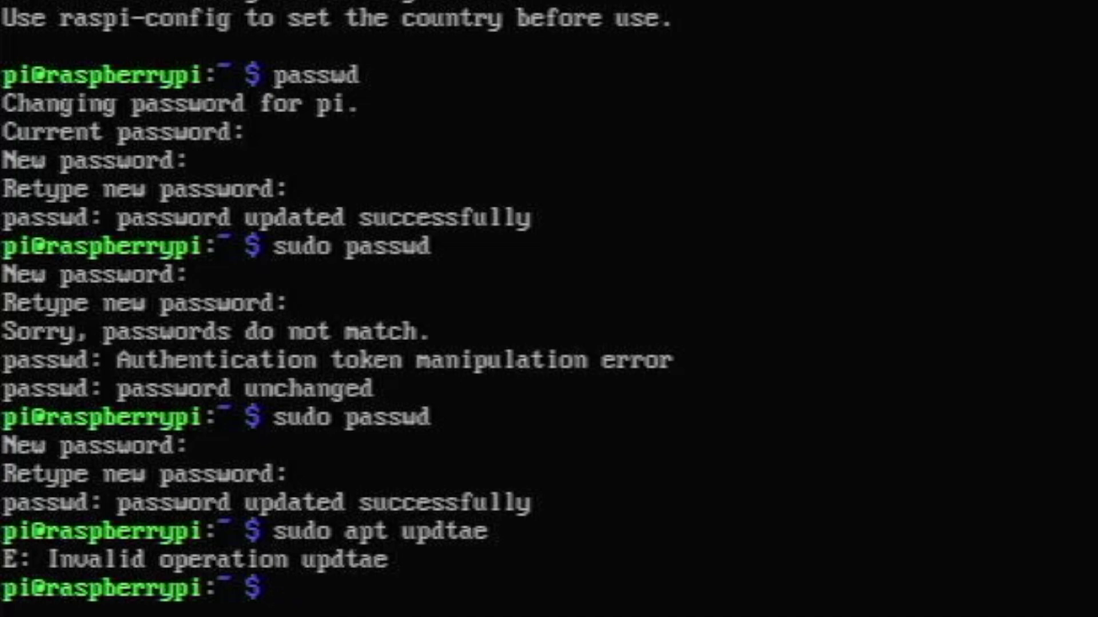
Step: Run sudo apt update correctly, then enter the sudo apt upgrade command
{"action": "type", "text": "sudo apt update"}
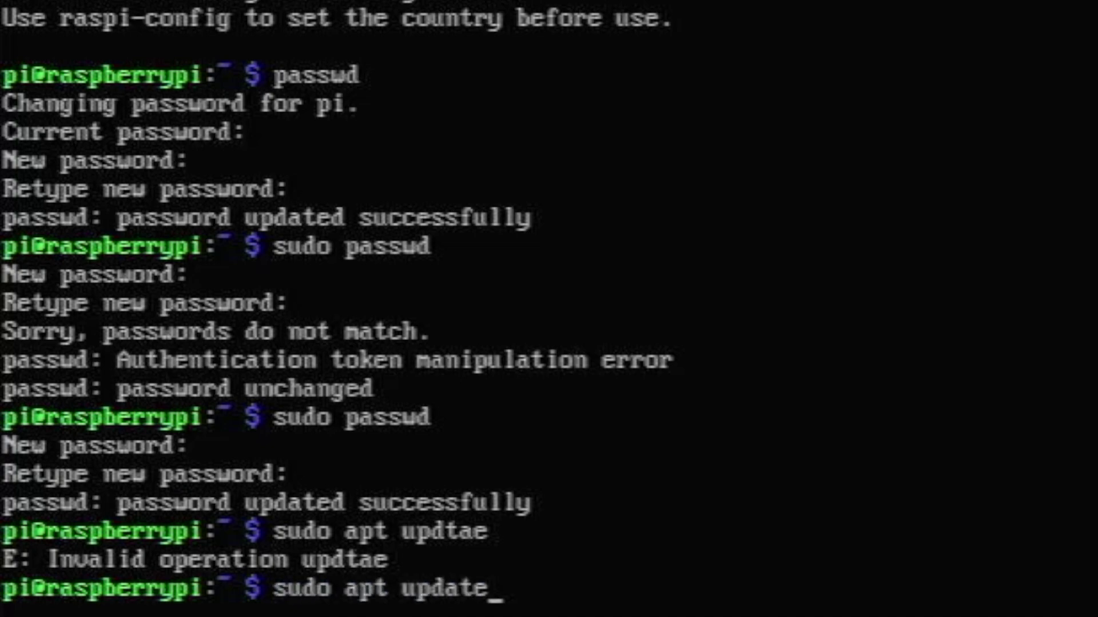
{"action": "key", "text": "Return"}
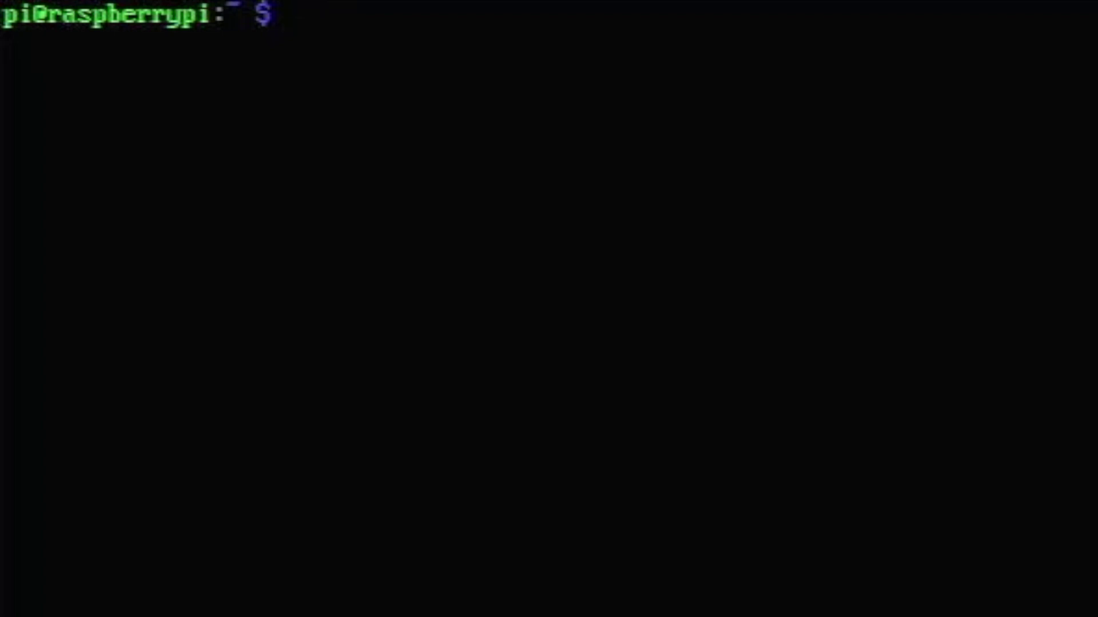
{"action": "type", "text": "sudo apt"}
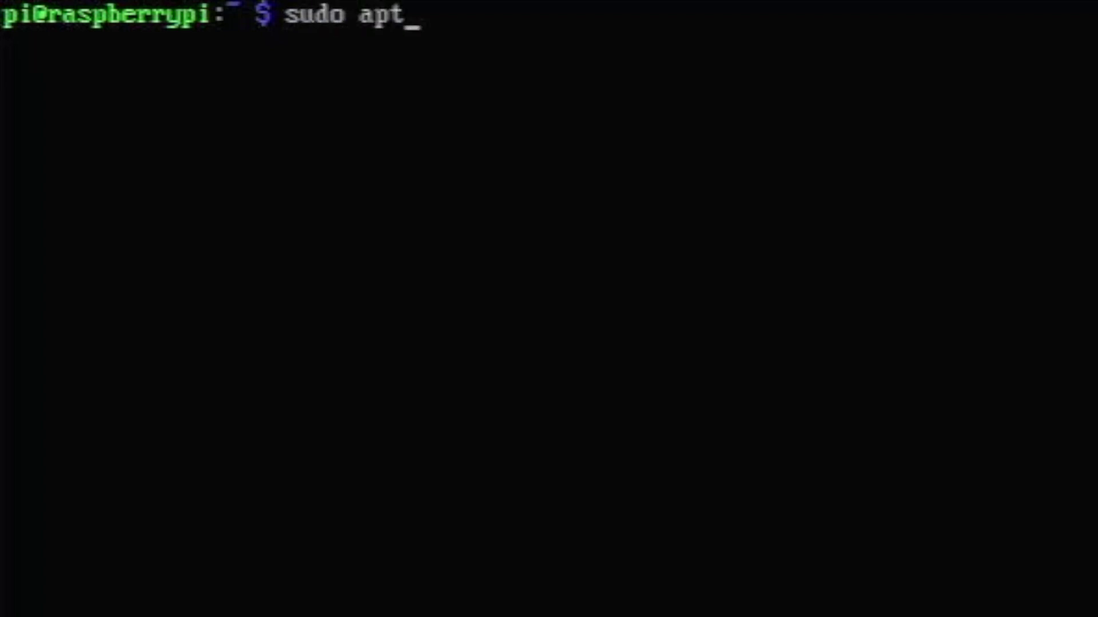
{"action": "type", "text": " upgrade"}
Step: Run sudo apt upgrade and accept the Y/n prompt to upgrade the 12 packages
{"action": "key", "text": "Return"}
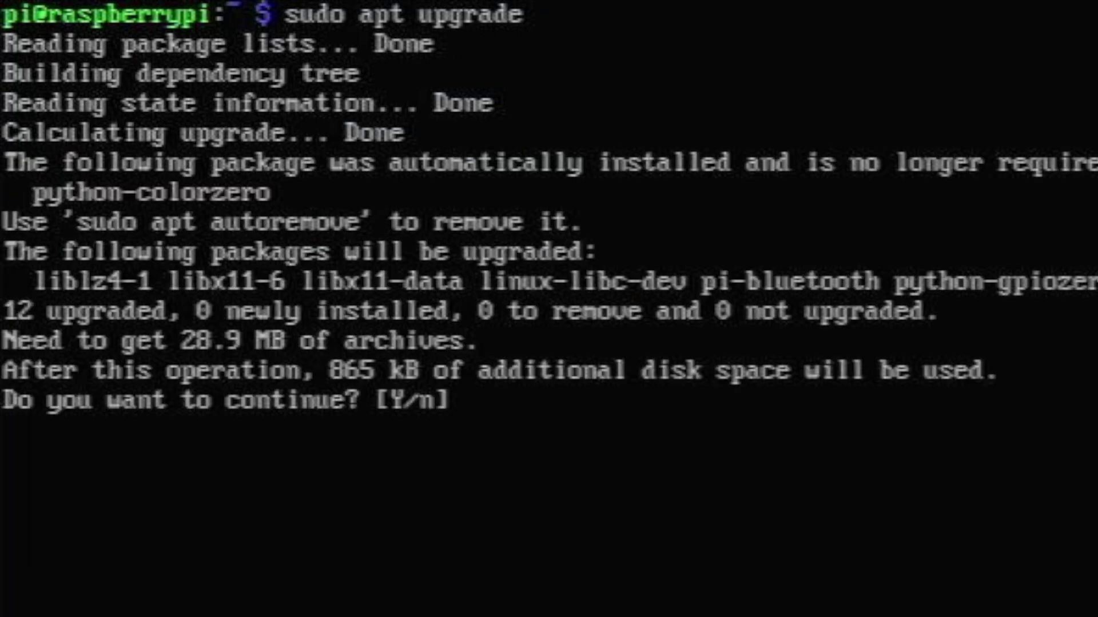
{"action": "key", "text": "Return"}
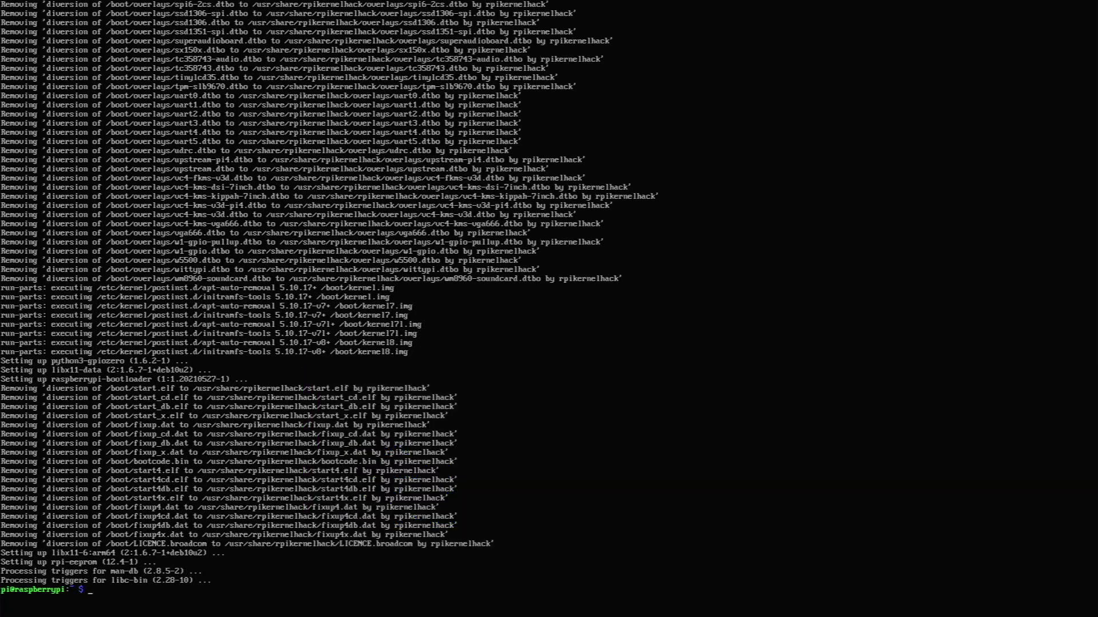
Step: Install kde-standard with sudo apt install, confirming the prompt, then enter sudo reboot
{"action": "type", "text": "sudo apt"}
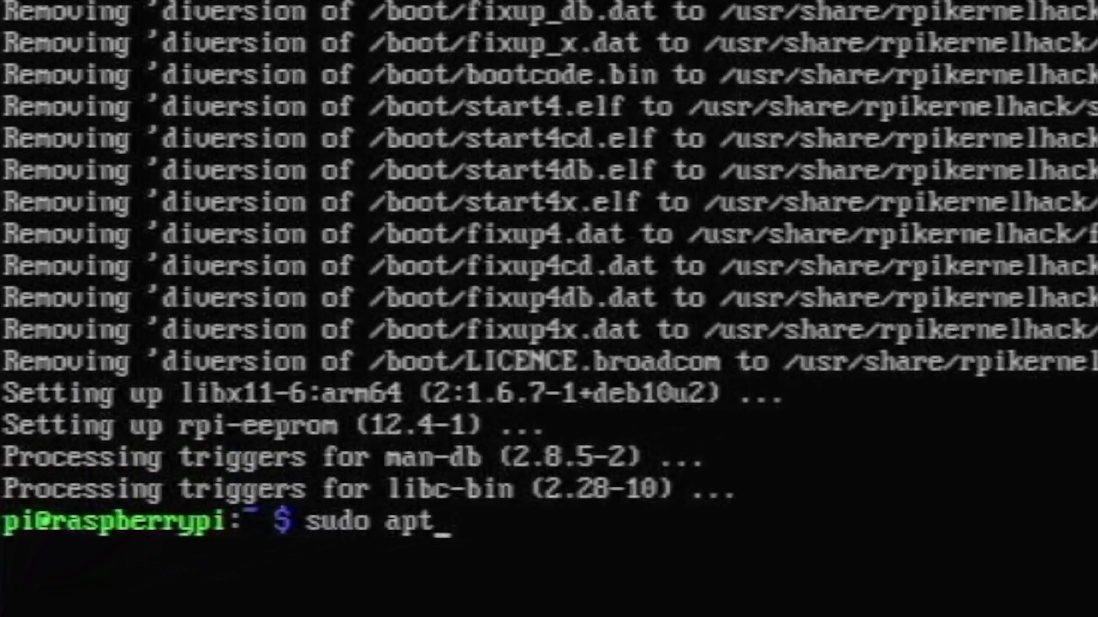
{"action": "key", "text": "BackSpace"}
{"action": "type", "text": "a"}
{"action": "key", "text": "BackSpace"}
{"action": "key", "text": "BackSpace"}
{"action": "type", "text": "pt install kde-"}
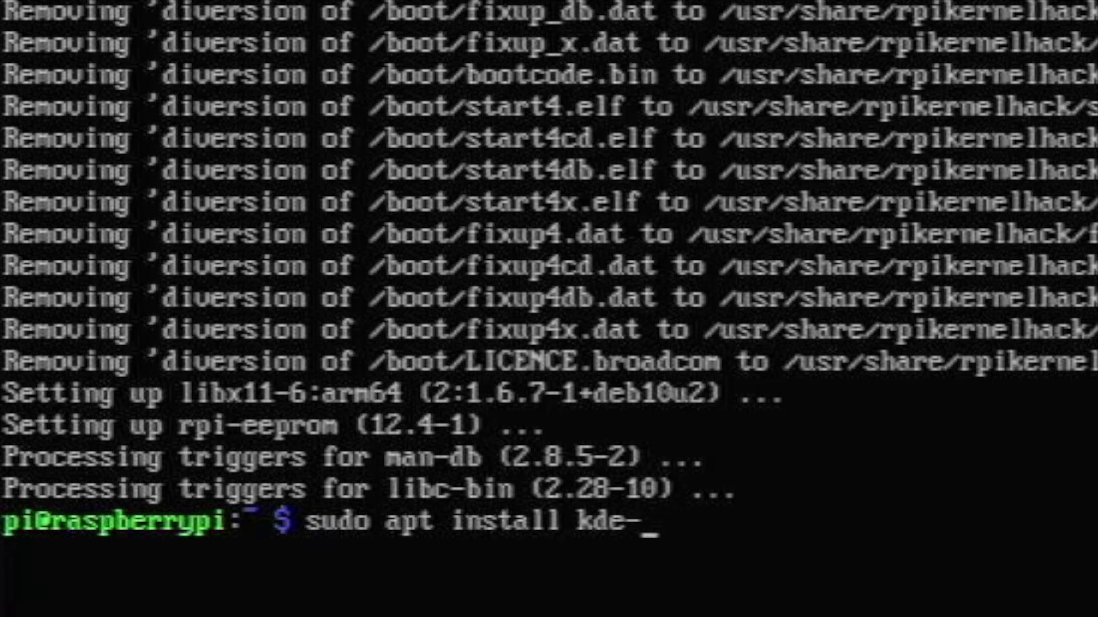
{"action": "type", "text": "stan"}
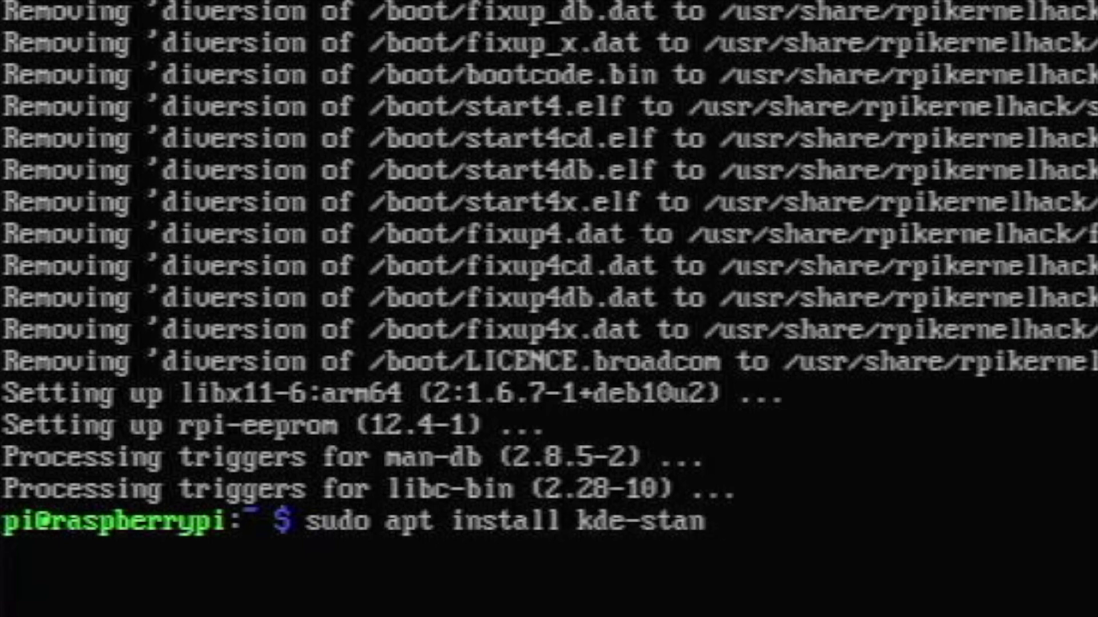
{"action": "key", "text": "BackSpace"}
{"action": "type", "text": "ndard"}
{"action": "key", "text": "Return"}
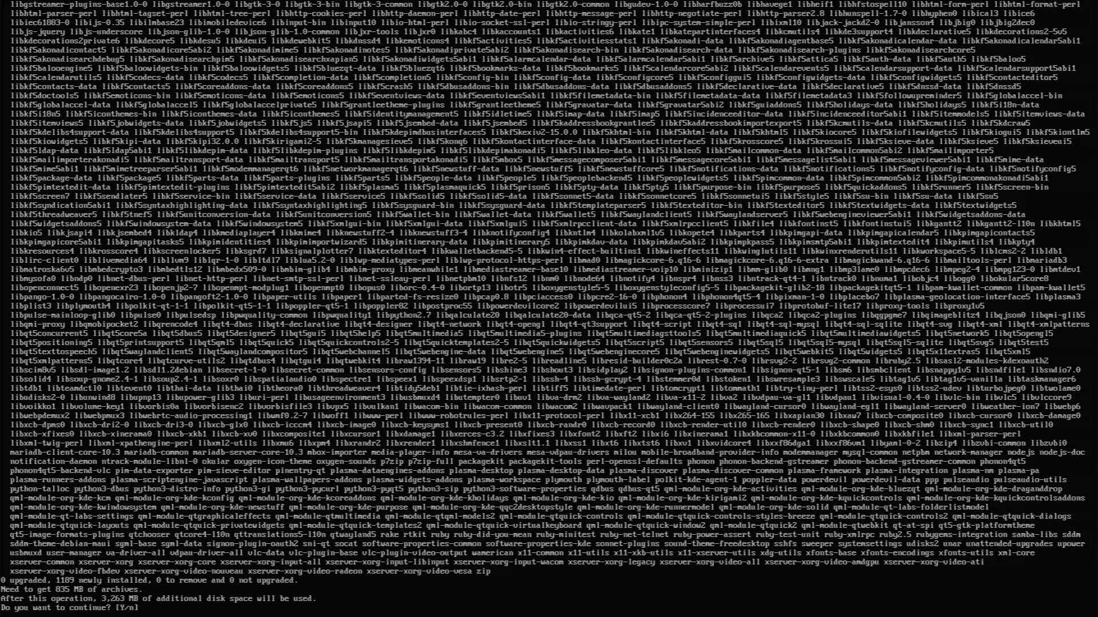
{"action": "key", "text": "Return"}
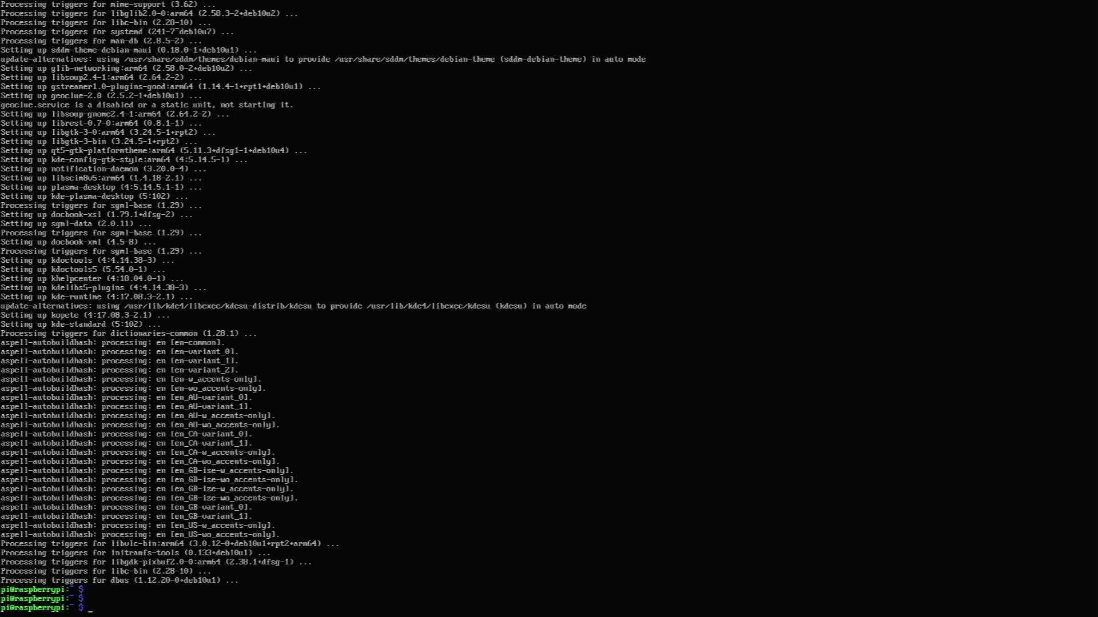
{"action": "type", "text": "sudo rebo"}
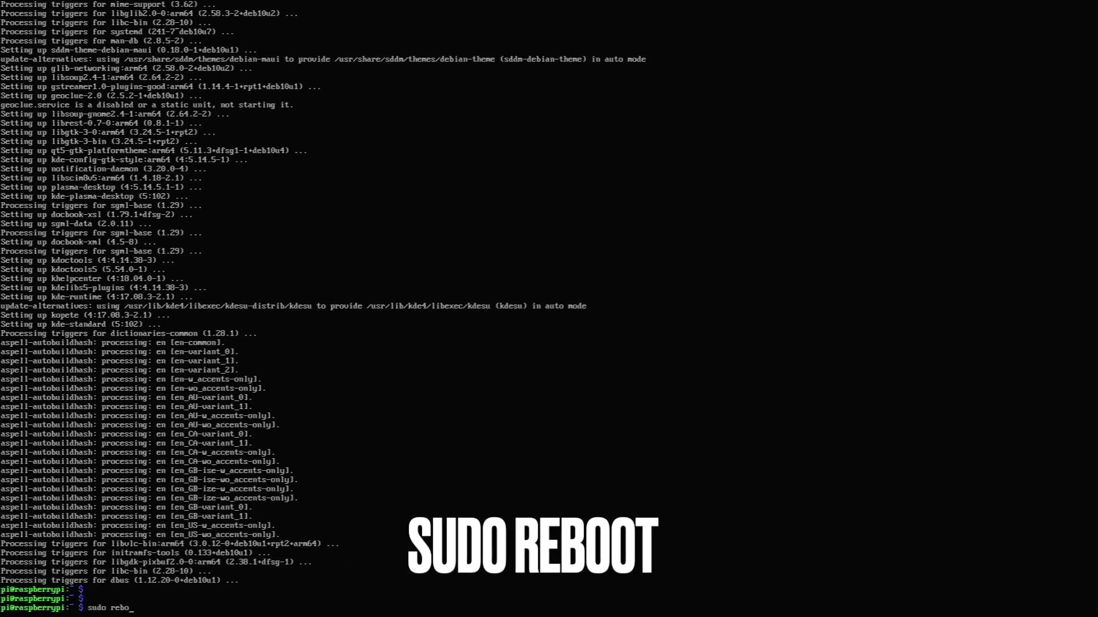
{"action": "type", "text": "ot"}
Step: Reboot the Pi, select the Plasma session in SDDM, and enter pi's password
{"action": "key", "text": "Return"}
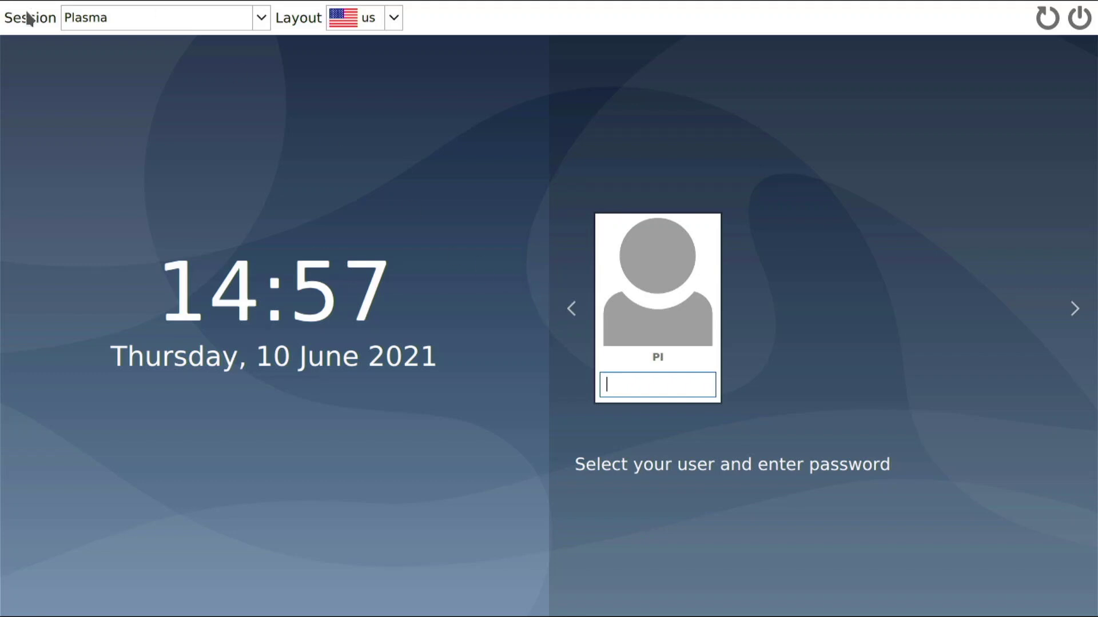
{"action": "left_click", "coordinate": [166, 29]}
{"action": "left_click", "coordinate": [189, 42]}
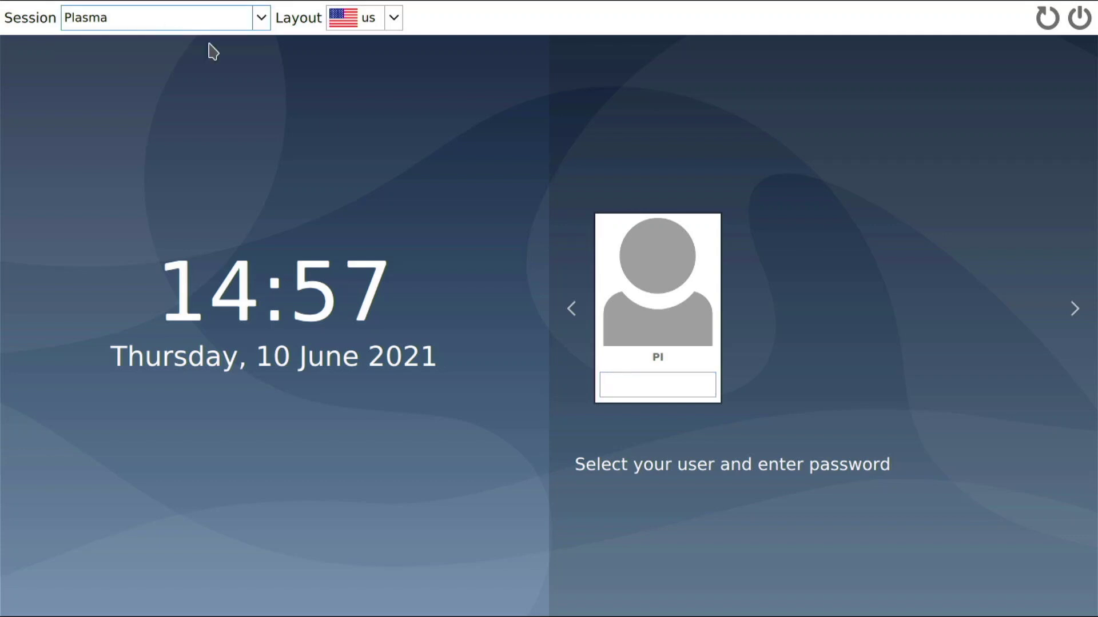
{"action": "left_click", "coordinate": [697, 393]}
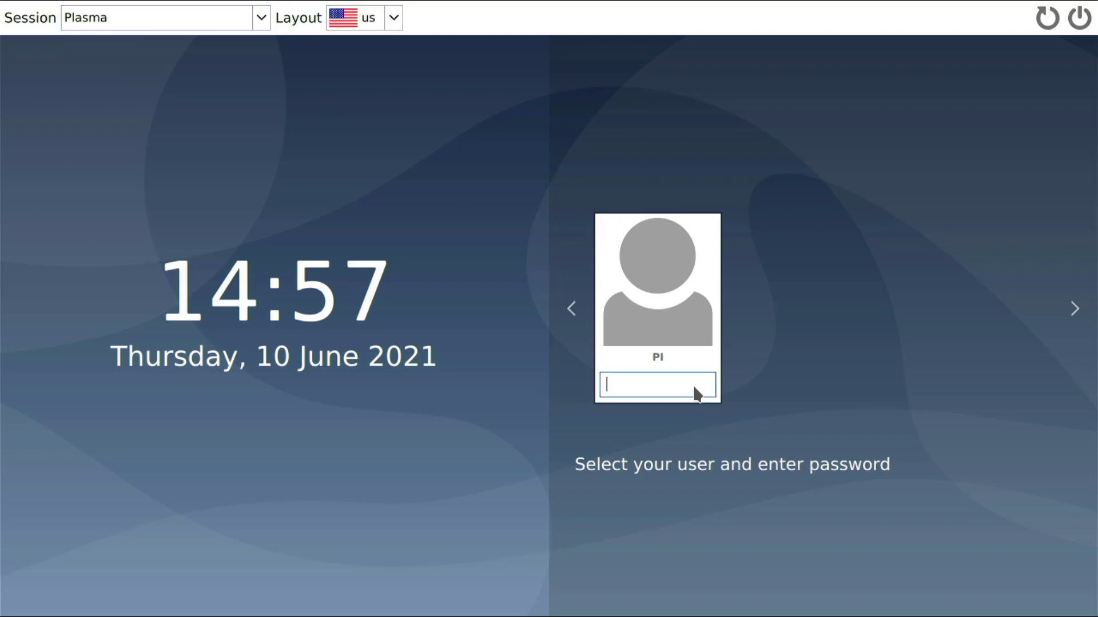
{"action": "type", "text": "****"}
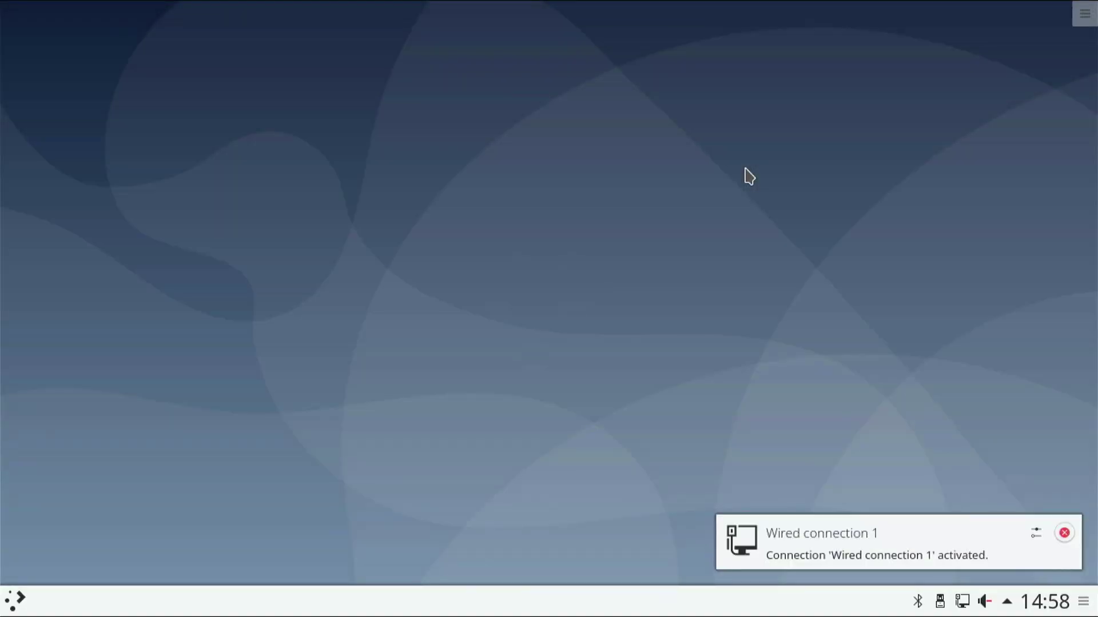
Step: Dismiss the wired connection notification and glance at the launcher's System applications category
{"action": "left_click", "coordinate": [1064, 533]}
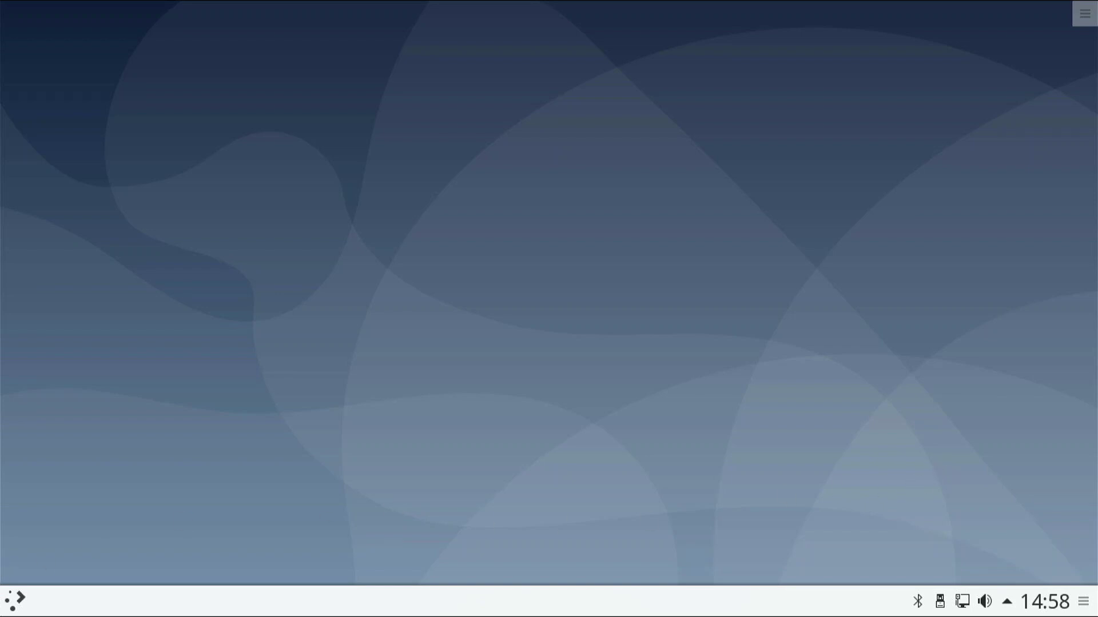
{"action": "left_click", "coordinate": [14, 599]}
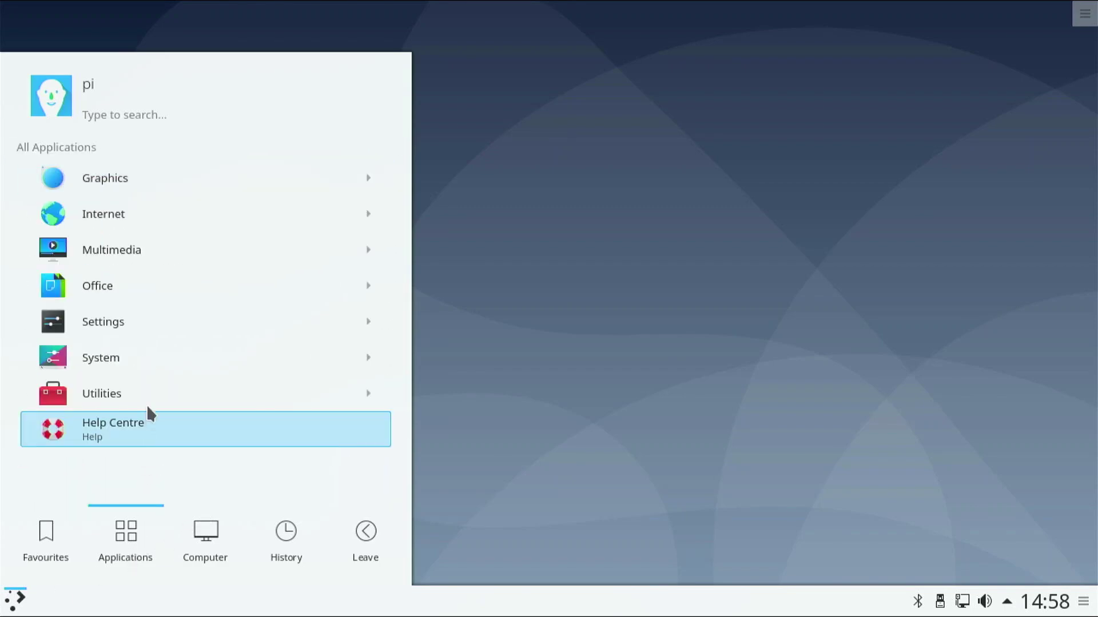
{"action": "left_click", "coordinate": [146, 348]}
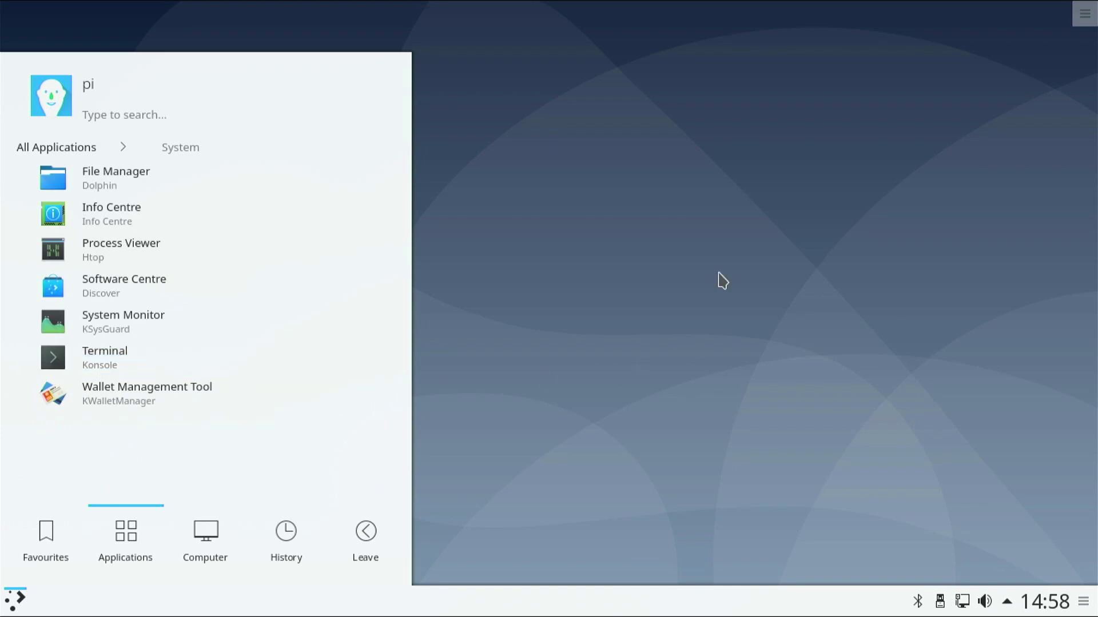
{"action": "left_click", "coordinate": [740, 249]}
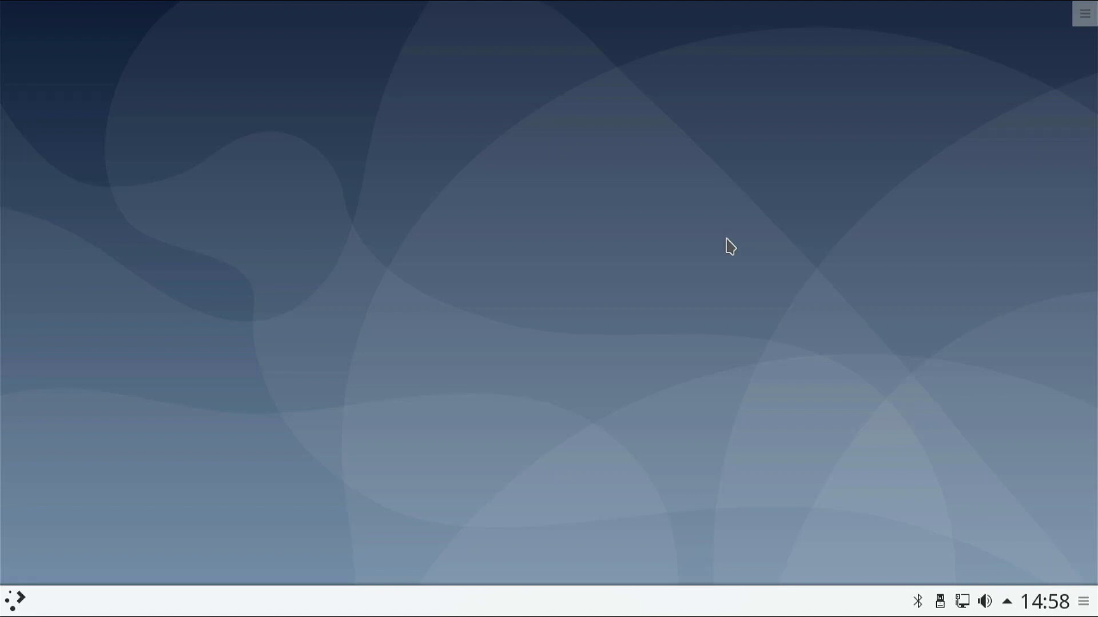
Step: Toggle compositing with Alt+Shift+F12, then browse the launcher's Internet category and favourites
{"action": "key", "text": "alt+shift+F12"}
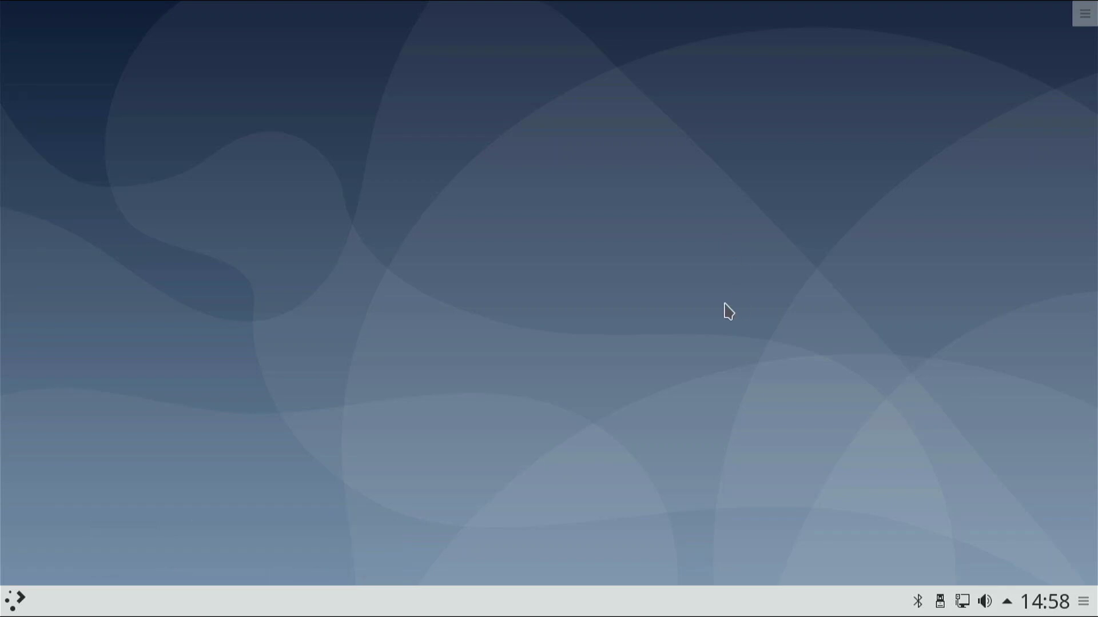
{"action": "left_click", "coordinate": [17, 605]}
{"action": "left_click", "coordinate": [126, 542]}
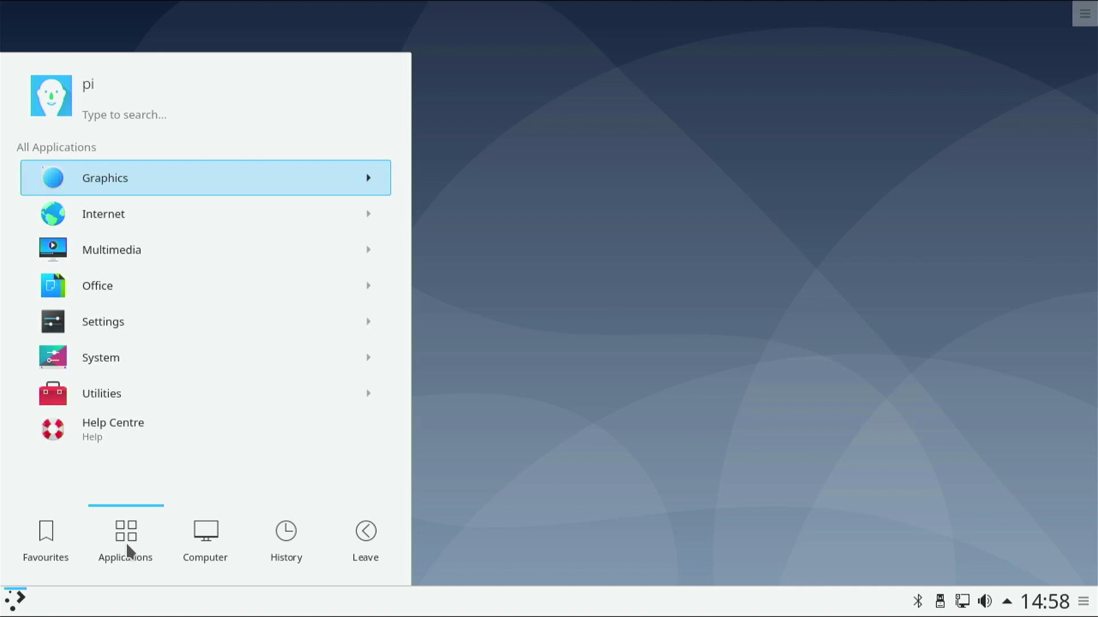
{"action": "left_click", "coordinate": [116, 227]}
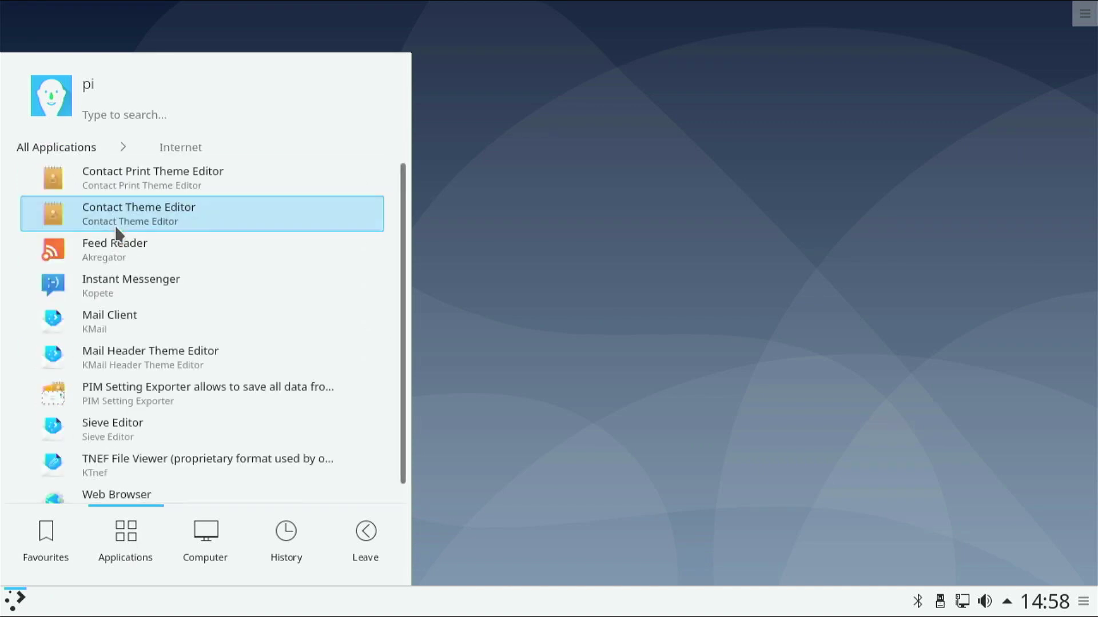
{"action": "left_click", "coordinate": [76, 143]}
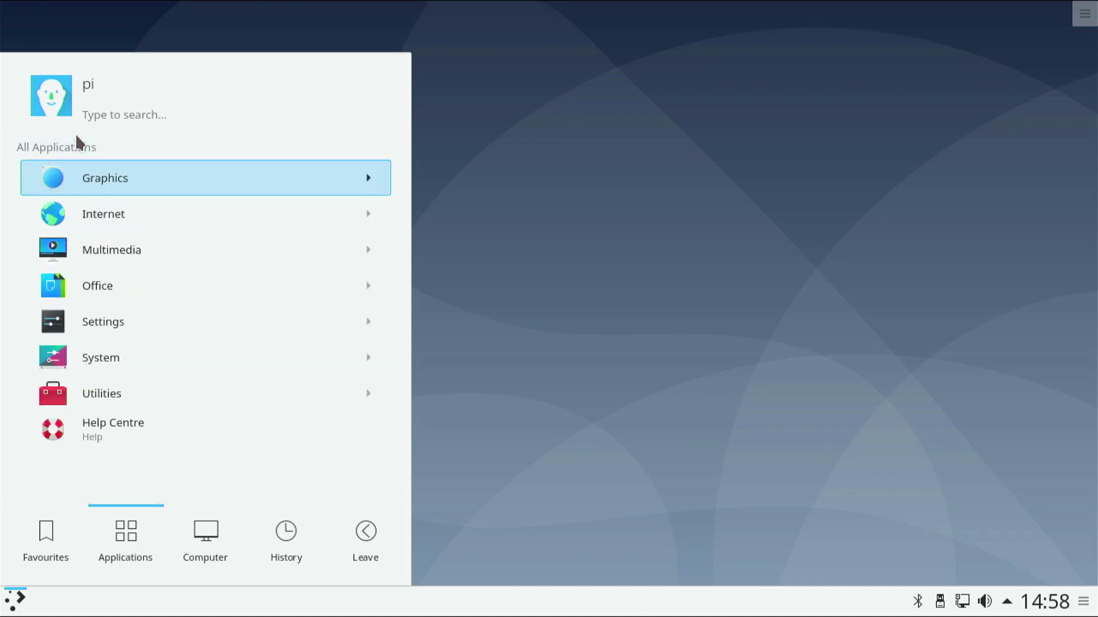
{"action": "left_click", "coordinate": [39, 524]}
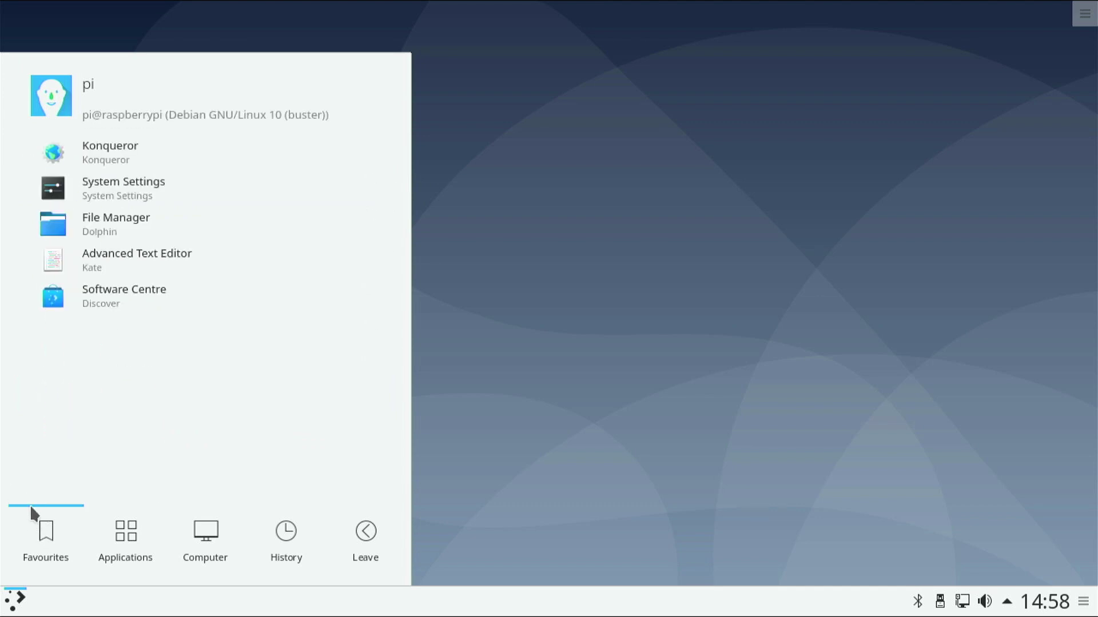
Step: Find Compositor by searching 'compo', and apply with 'Enable compositor on startup' unchecked
{"action": "type", "text": "compo"}
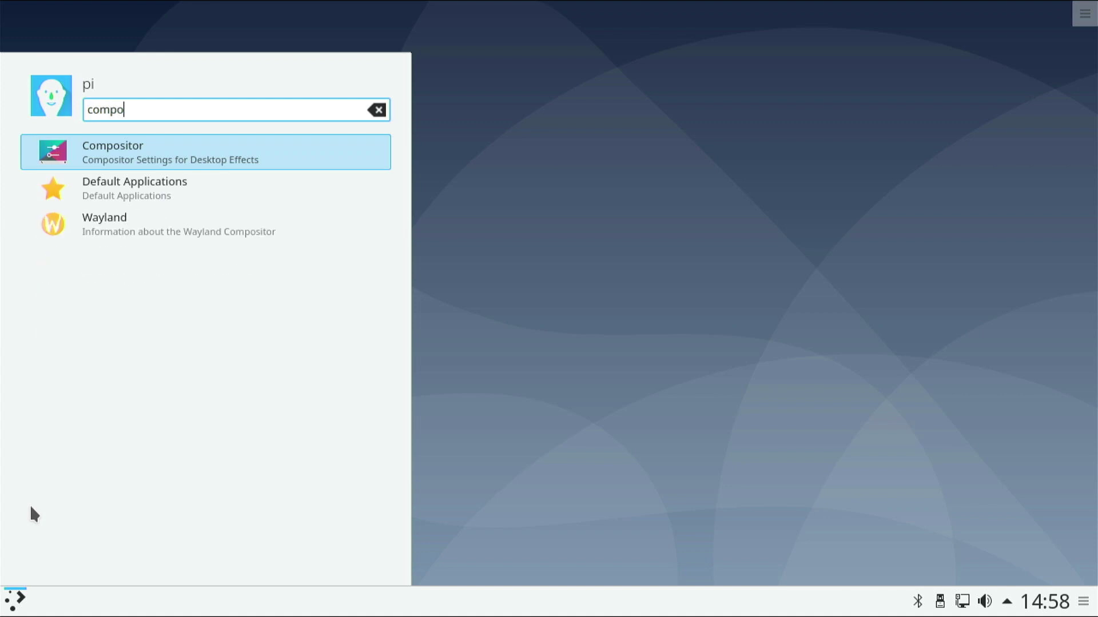
{"action": "key", "text": "Return"}
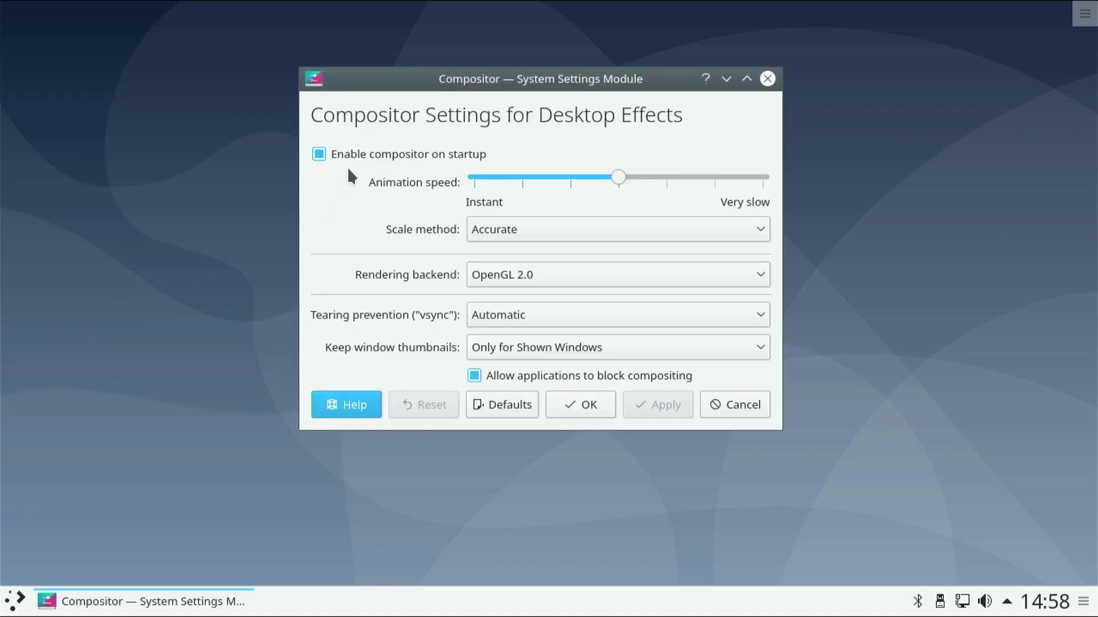
{"action": "left_click", "coordinate": [332, 154]}
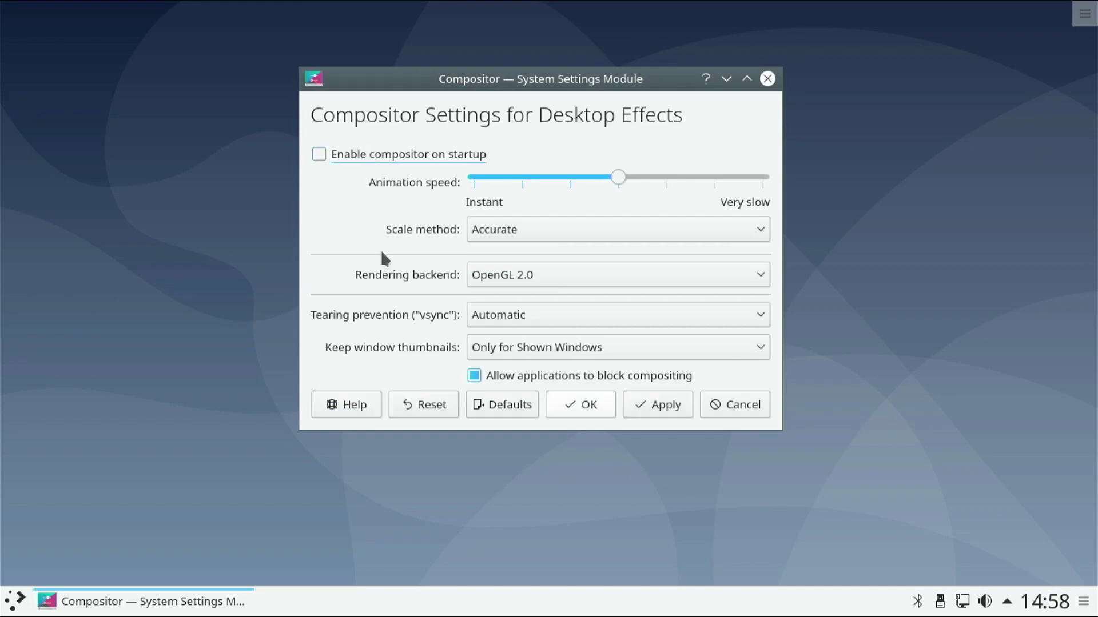
{"action": "left_click", "coordinate": [672, 404]}
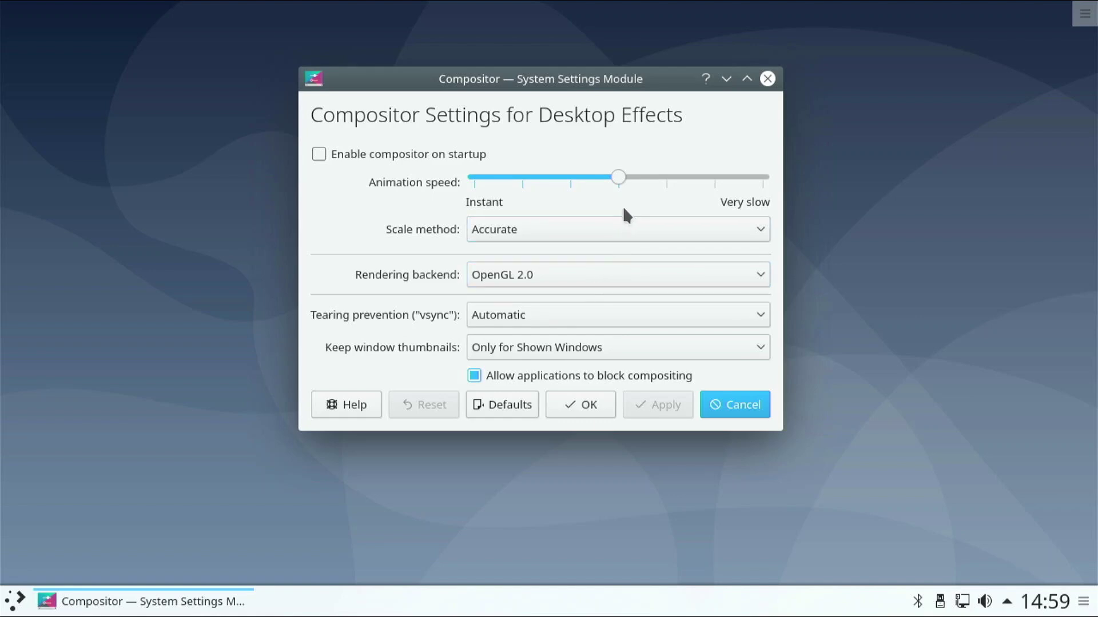
Step: Set the rendering backend to XRender and animation speed to Instant, then apply and confirm
{"action": "left_click", "coordinate": [620, 276]}
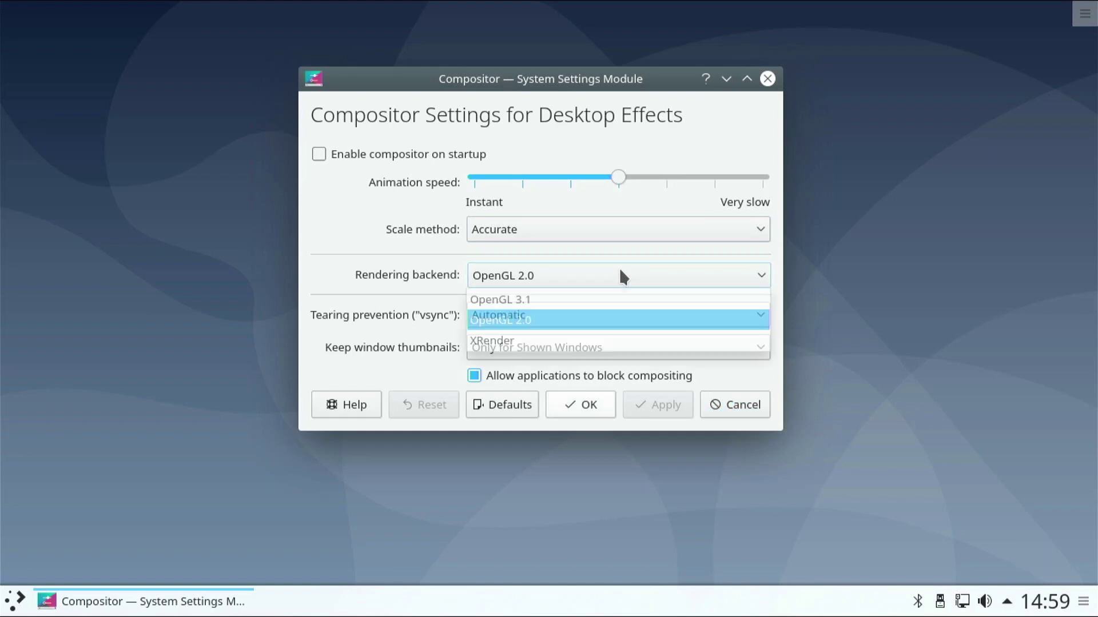
{"action": "left_click", "coordinate": [595, 339]}
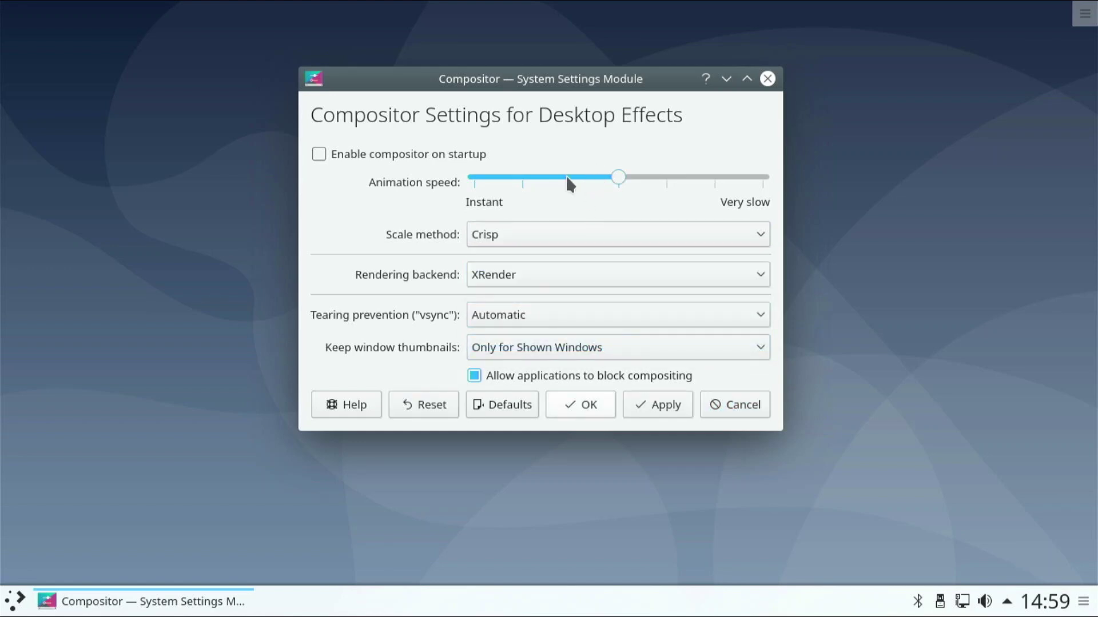
{"action": "left_click", "coordinate": [479, 177]}
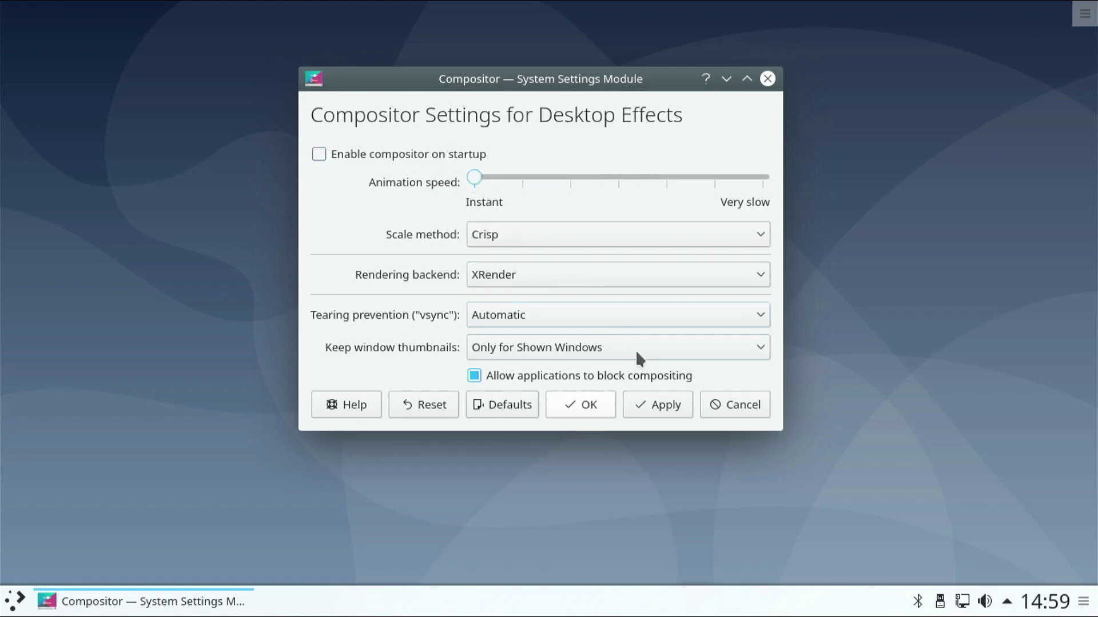
{"action": "left_click", "coordinate": [662, 406]}
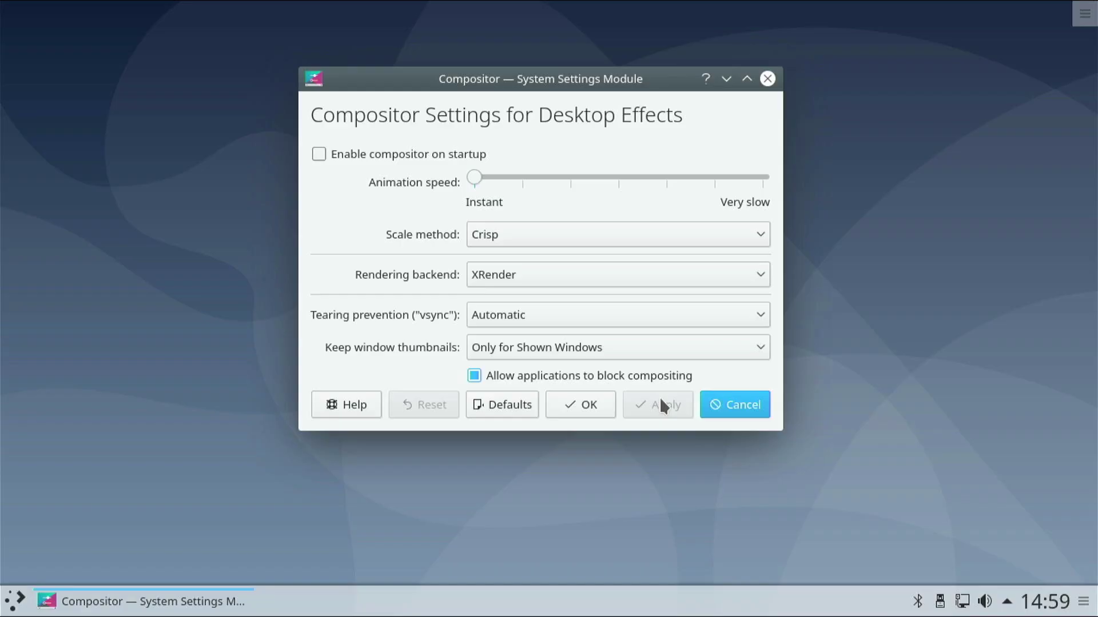
{"action": "left_click", "coordinate": [581, 406]}
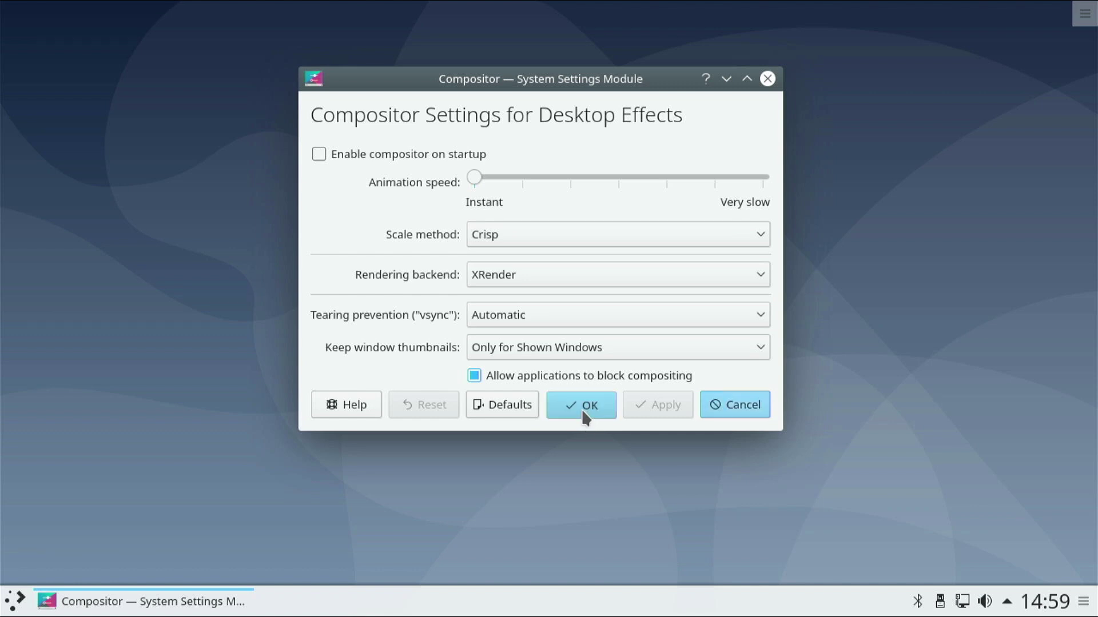
Step: Launch System Settings from the Settings category, centre its window, and open Display and Monitor
{"action": "key", "text": "super"}
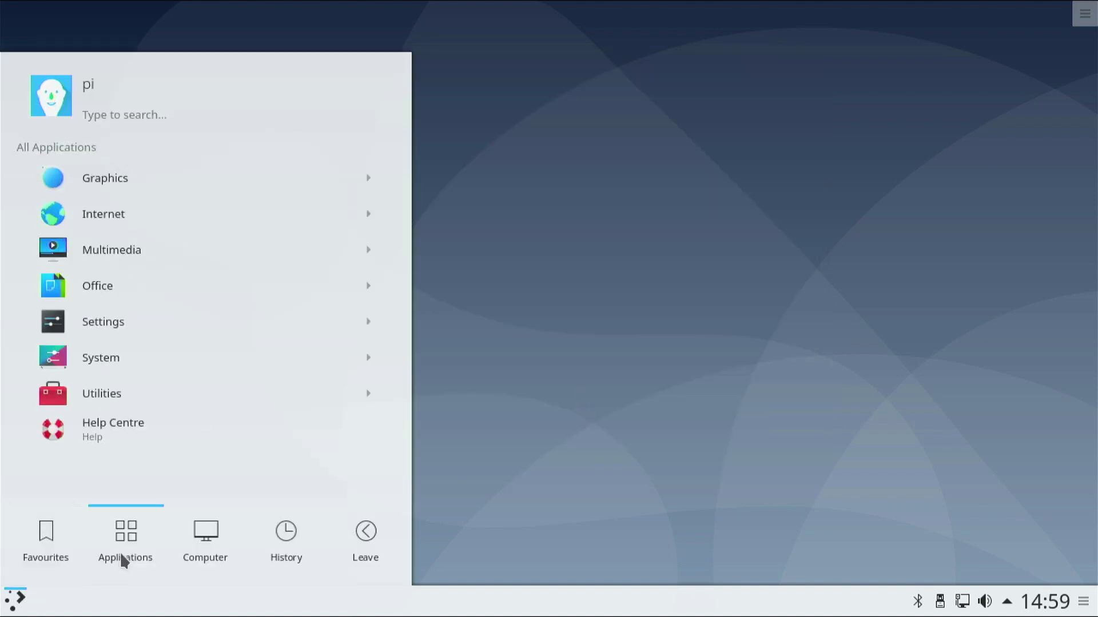
{"action": "left_click", "coordinate": [112, 319]}
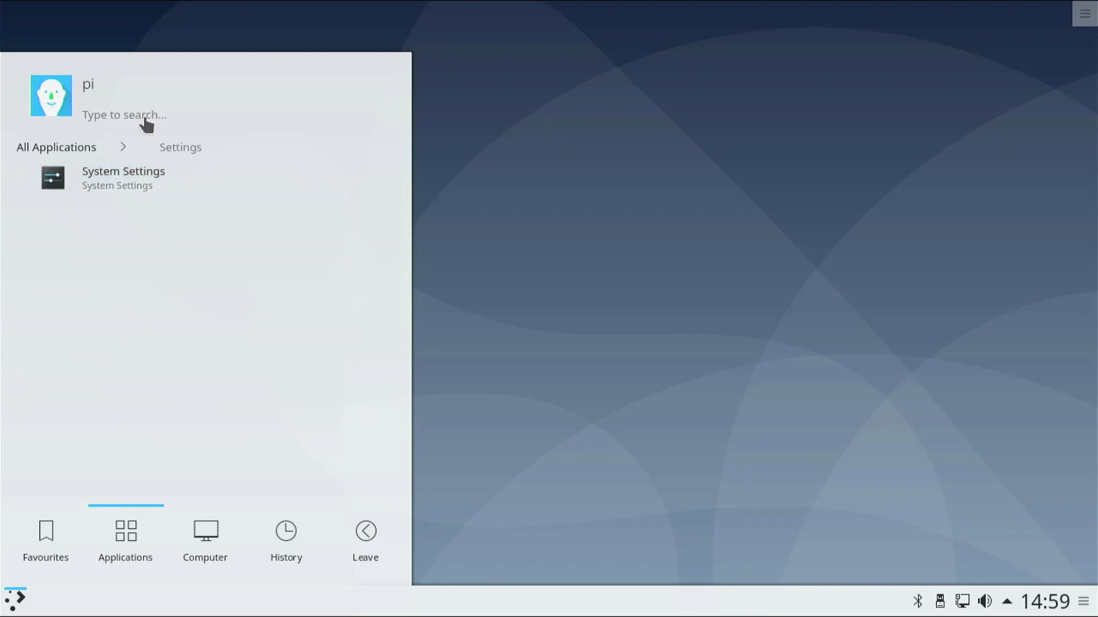
{"action": "left_click", "coordinate": [120, 171]}
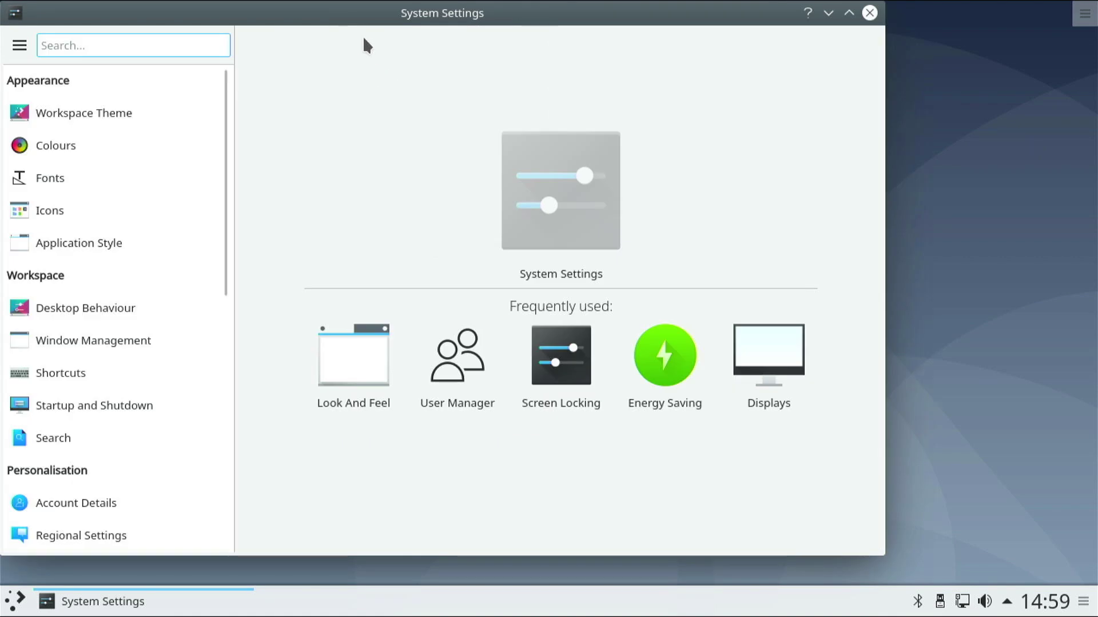
{"action": "left_click_drag", "start_coordinate": [385, 24], "coordinate": [489, 41]}
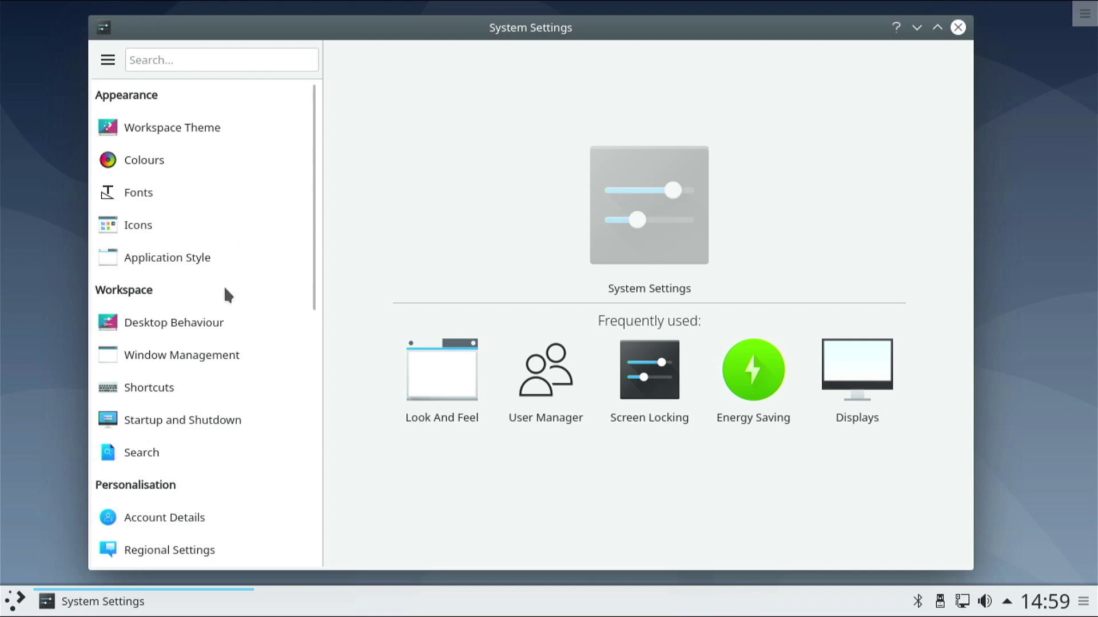
{"action": "scroll", "coordinate": [226, 289], "scroll_direction": "down", "scroll_amount": 5}
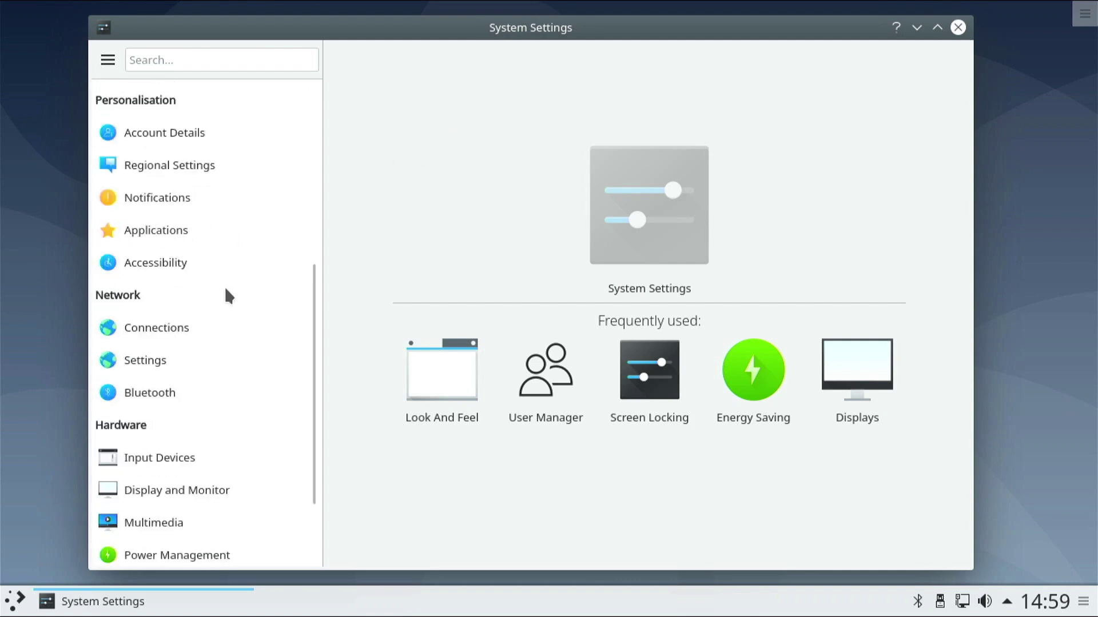
{"action": "left_click", "coordinate": [183, 487]}
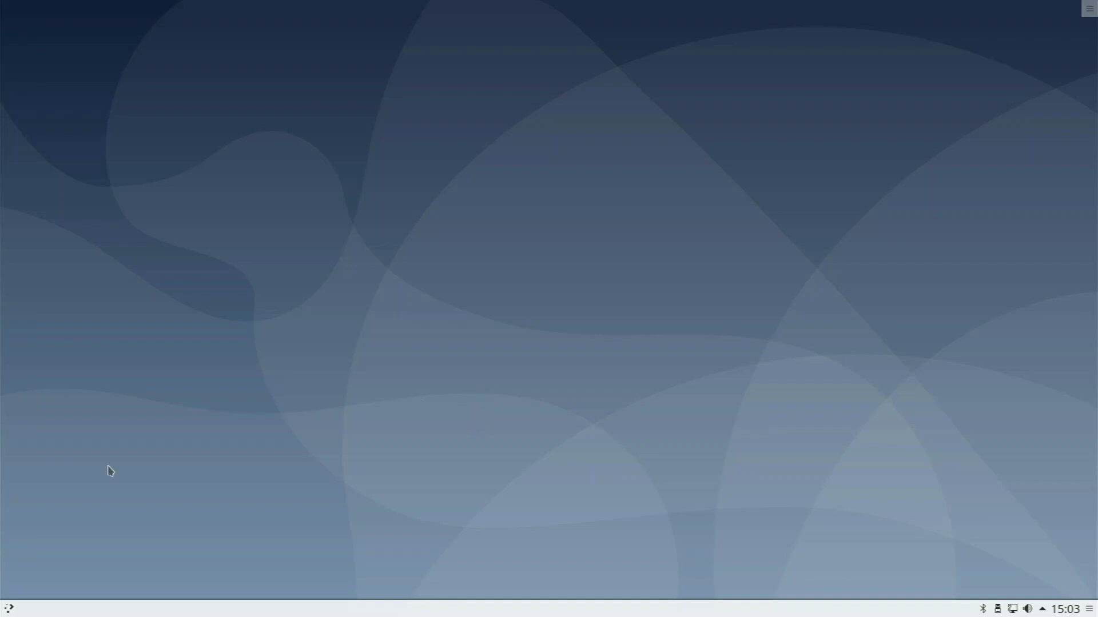
Step: Search the launcher for 'konsole' and then 'terminal', then dismiss it without launching anything
{"action": "left_click", "coordinate": [3, 610]}
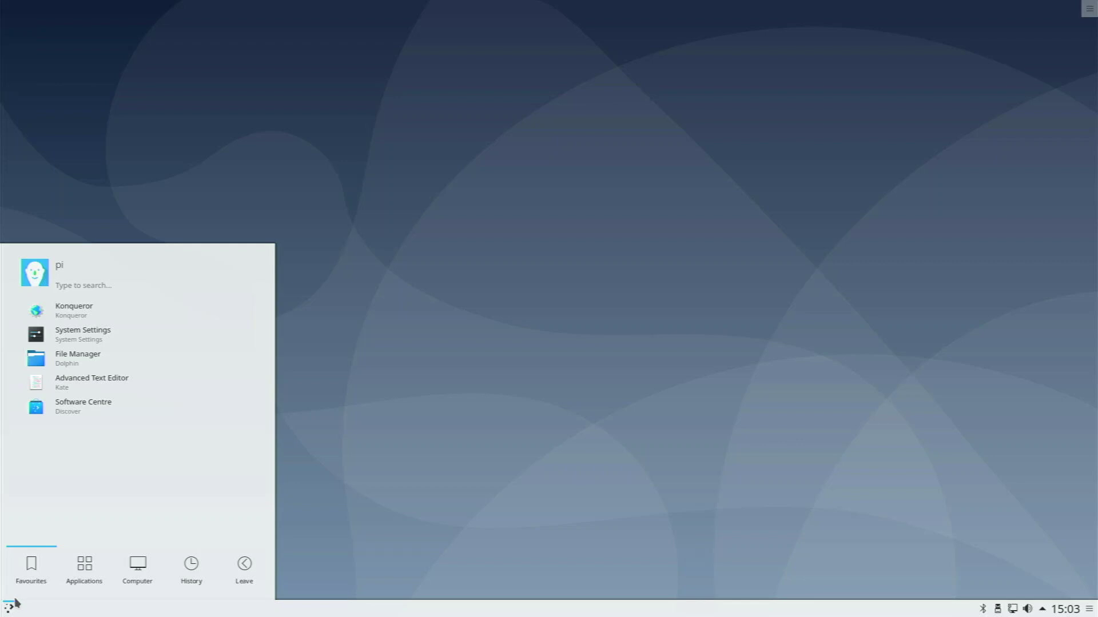
{"action": "type", "text": "konsole"}
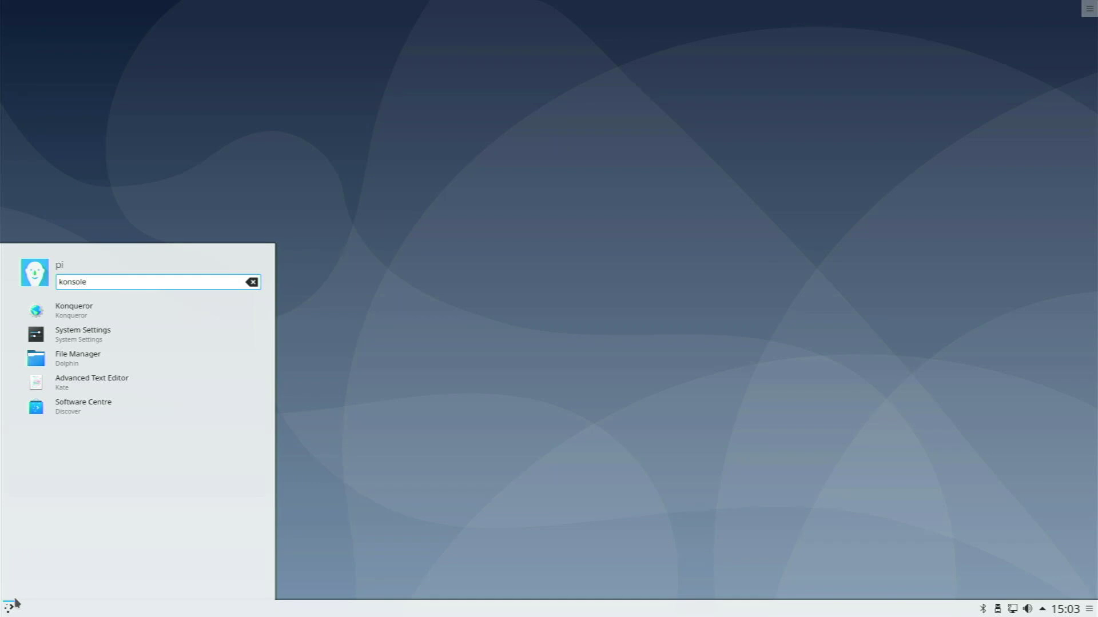
{"action": "key", "text": "BackSpace"}
{"action": "key", "text": "BackSpace"}
{"action": "key", "text": "BackSpace"}
{"action": "key", "text": "BackSpace"}
{"action": "key", "text": "BackSpace"}
{"action": "key", "text": "BackSpace"}
{"action": "key", "text": "BackSpace"}
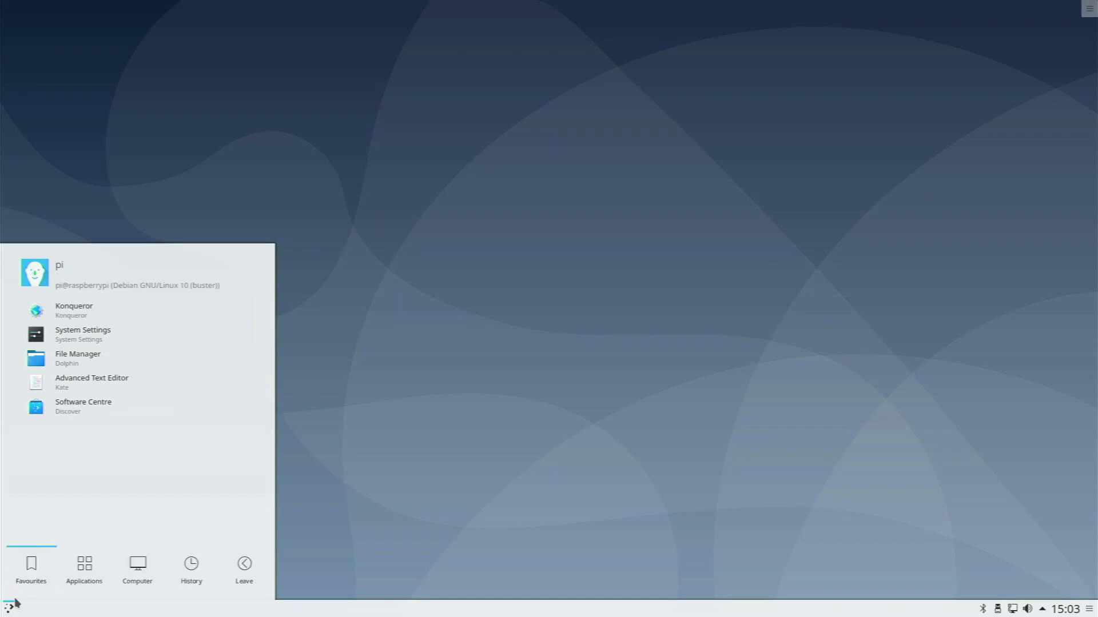
{"action": "type", "text": "terminal"}
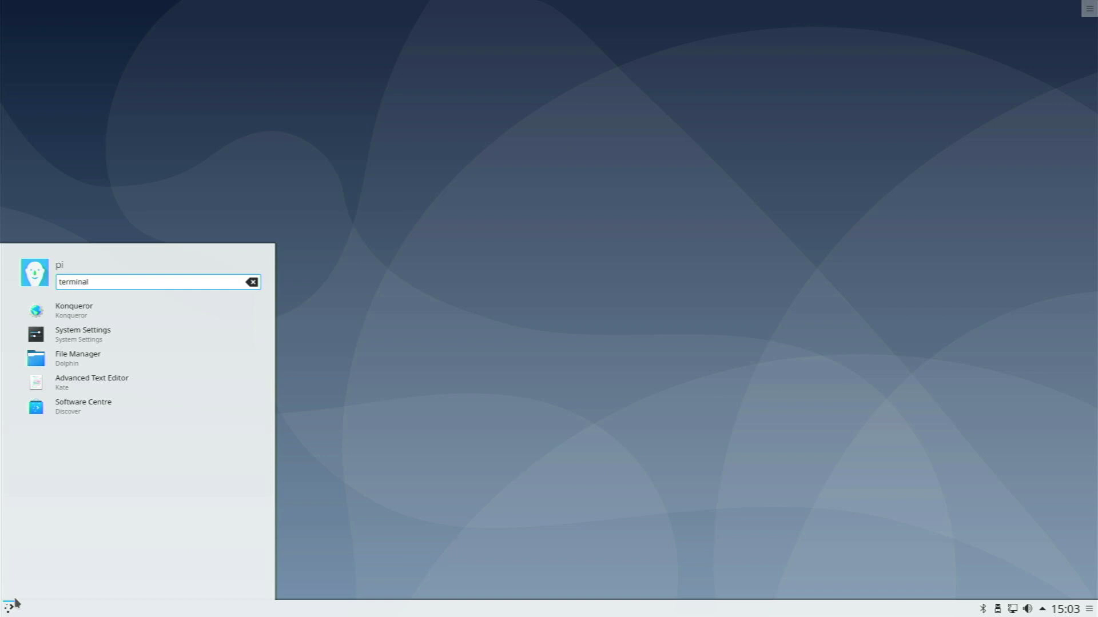
{"action": "key", "text": "Escape"}
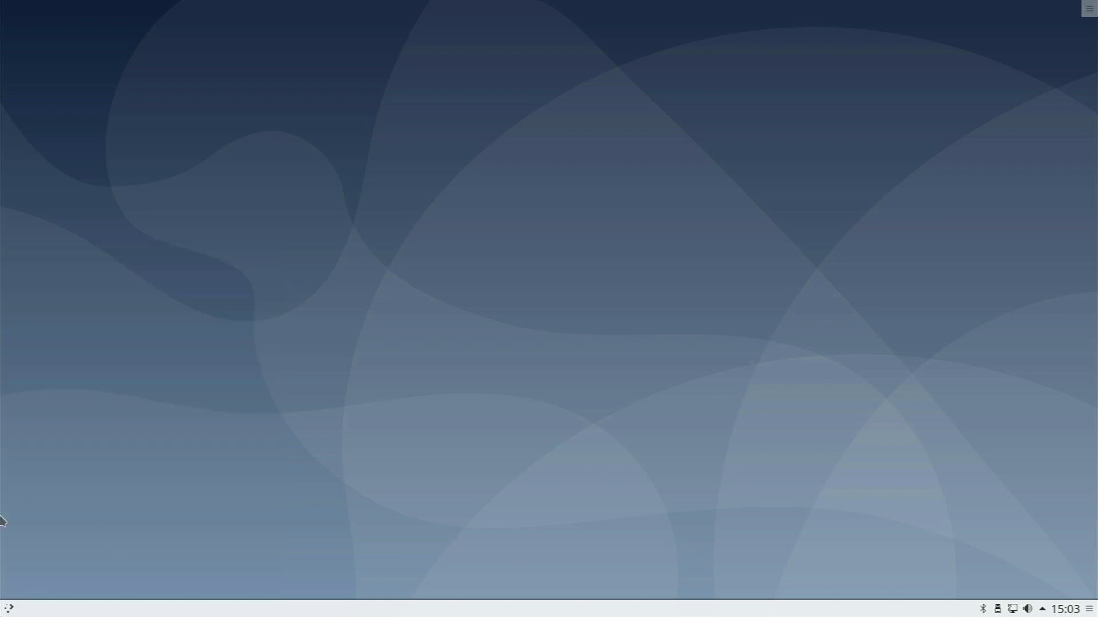
Step: Start Terminal (Konsole) from the launcher's System applications category
{"action": "left_click", "coordinate": [9, 608]}
{"action": "left_click", "coordinate": [80, 555]}
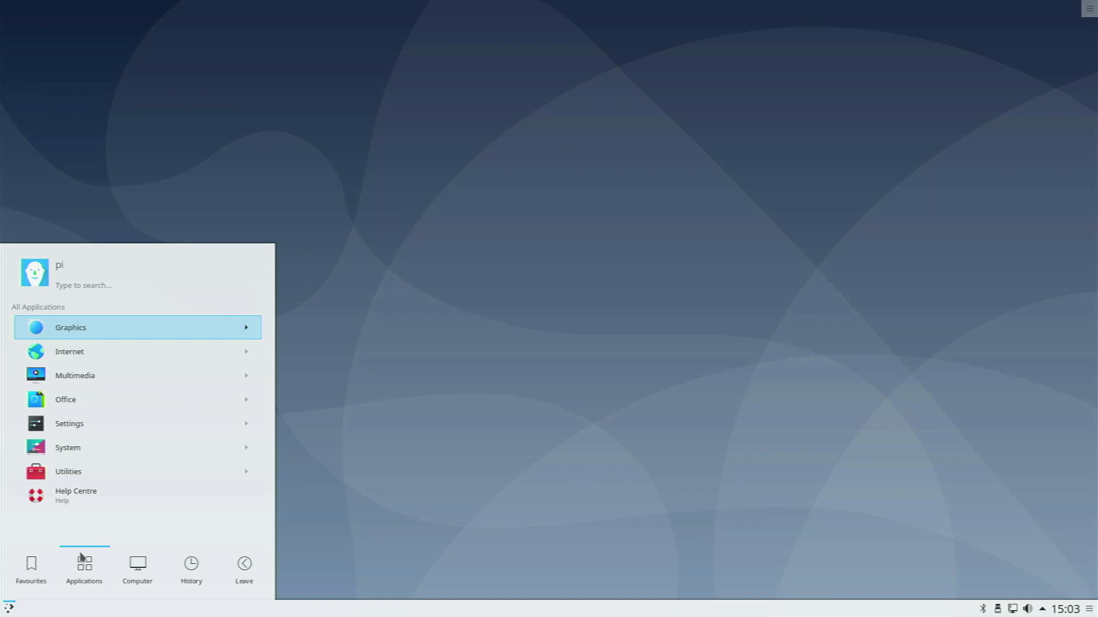
{"action": "left_click", "coordinate": [105, 449]}
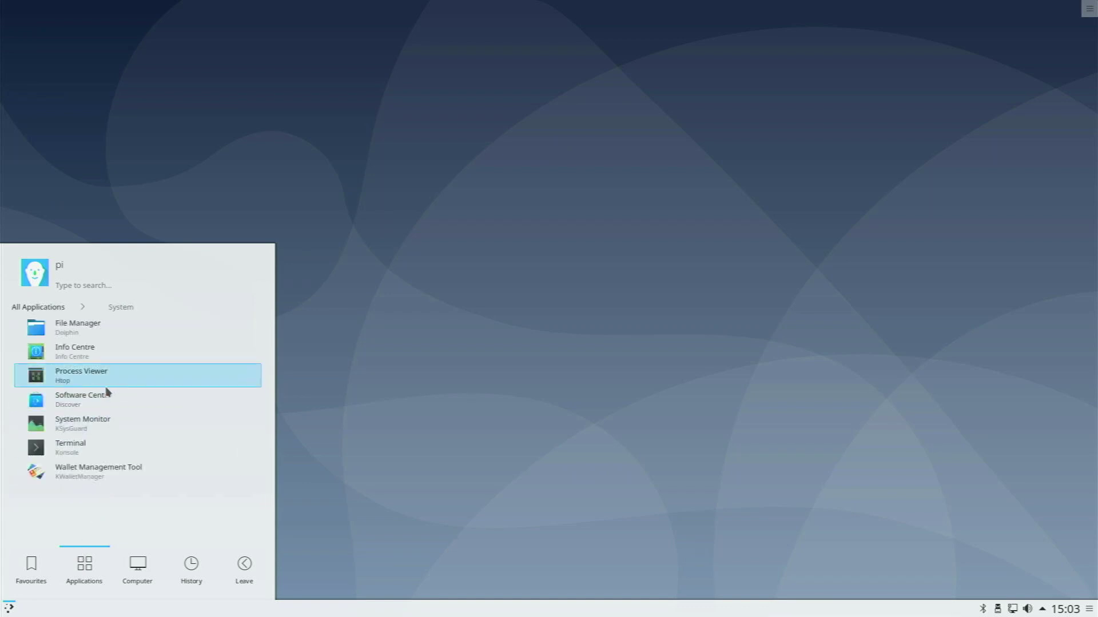
{"action": "left_click", "coordinate": [91, 449]}
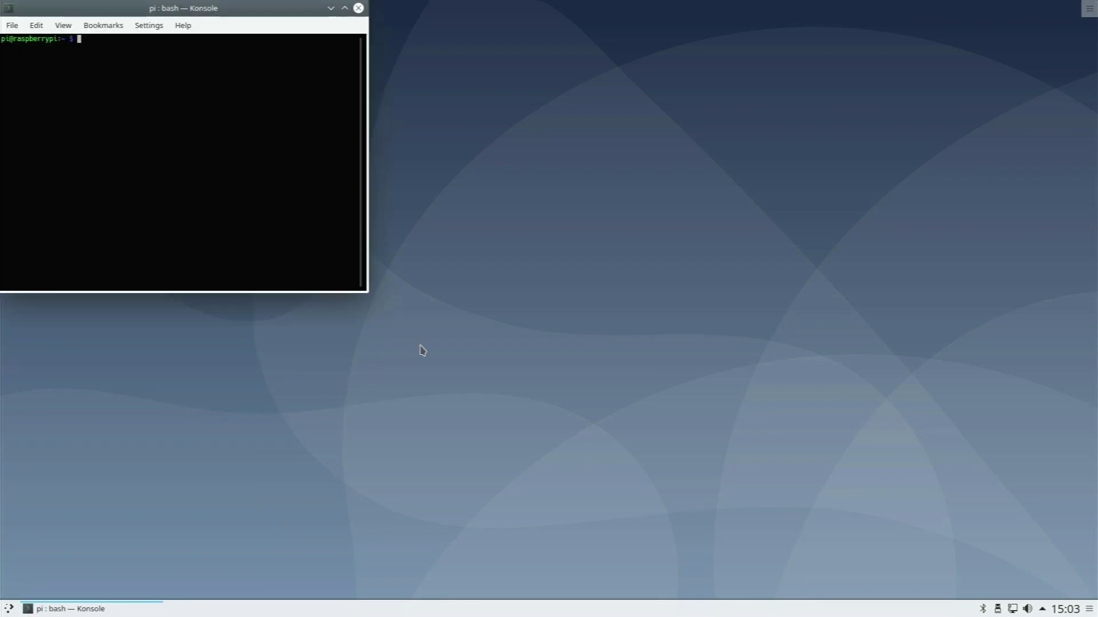
Step: Centre the Konsole window and run htop to monitor processes
{"action": "left_click_drag", "start_coordinate": [317, 7], "coordinate": [687, 179]}
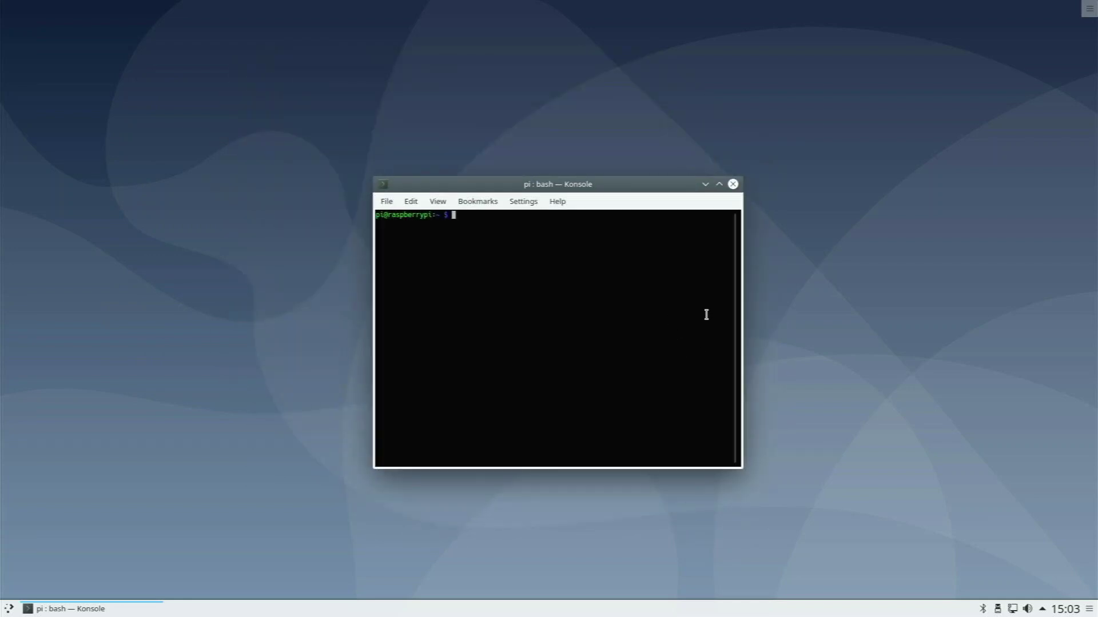
{"action": "type", "text": "htop"}
{"action": "key", "text": "Return"}
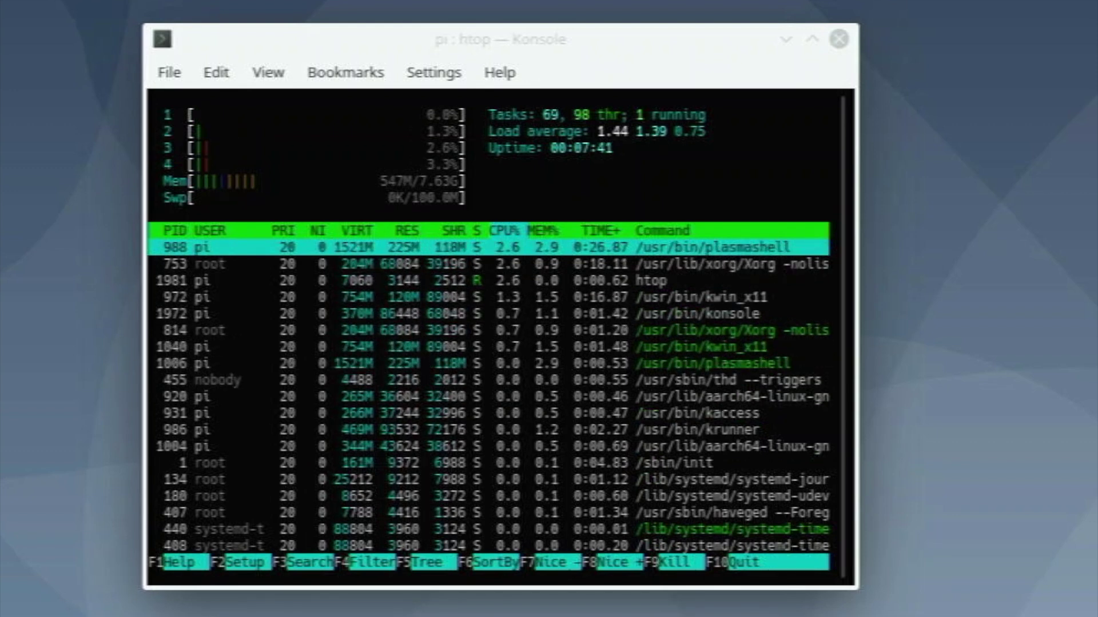
Step: Quit htop with F10 and run neofetch to show system information
{"action": "left_click", "coordinate": [719, 268]}
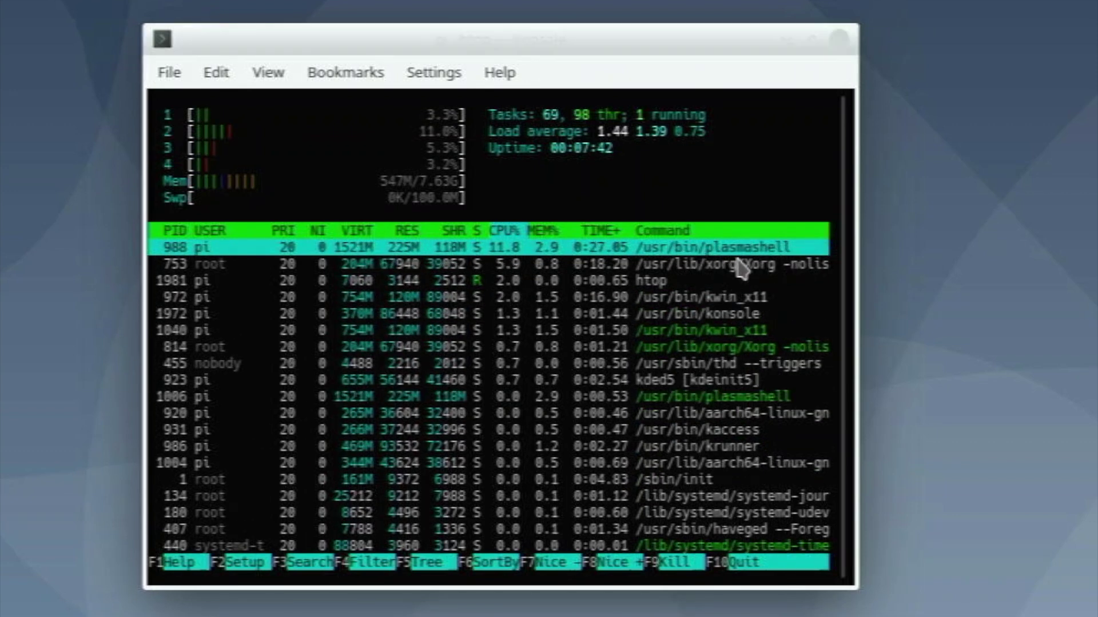
{"action": "key", "text": "F10"}
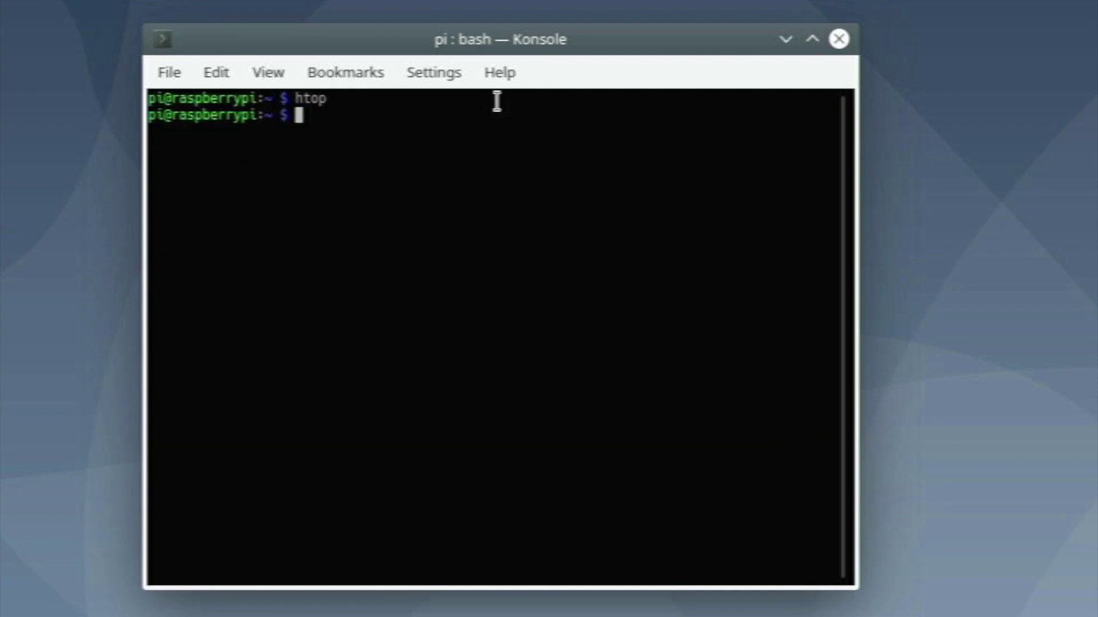
{"action": "type", "text": "s"}
{"action": "key", "text": "BackSpace"}
{"action": "type", "text": "neofetch"}
{"action": "key", "text": "Return"}
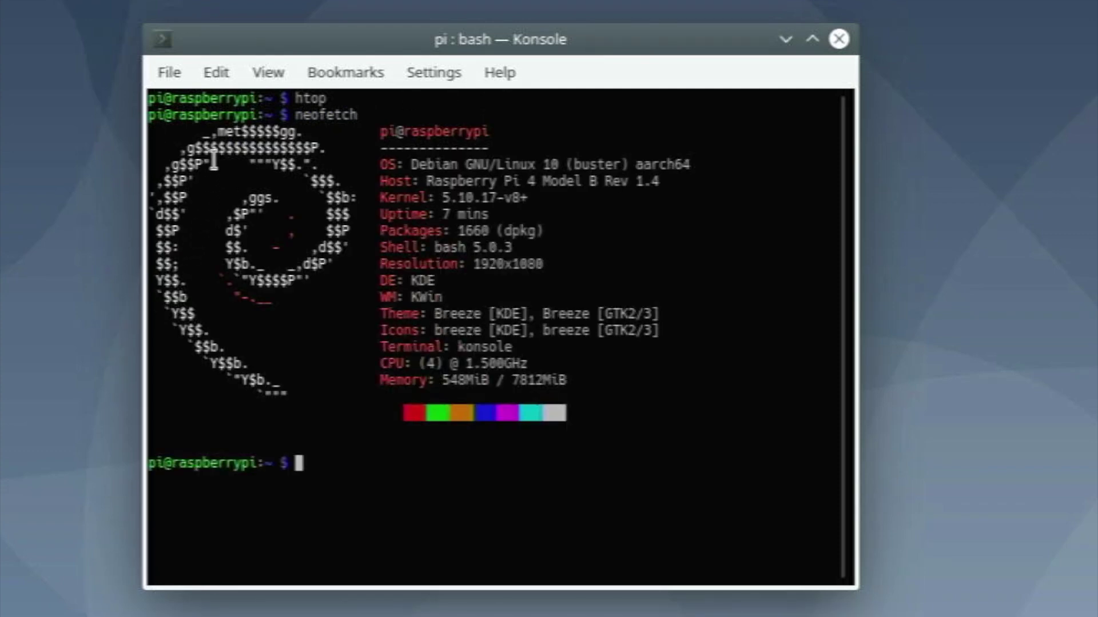
{"action": "left_click_drag", "start_coordinate": [213, 162], "coordinate": [299, 335]}
{"action": "left_click", "coordinate": [313, 421]}
{"action": "left_click", "coordinate": [298, 318]}
{"action": "left_click_drag", "start_coordinate": [450, 132], "coordinate": [488, 282]}
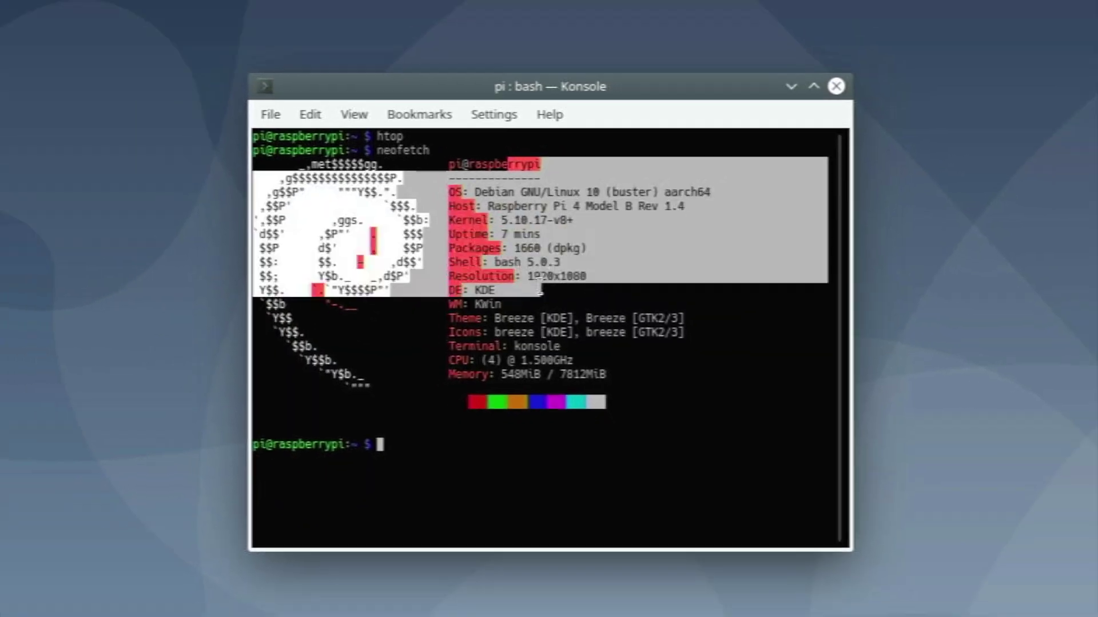
{"action": "left_click", "coordinate": [540, 292]}
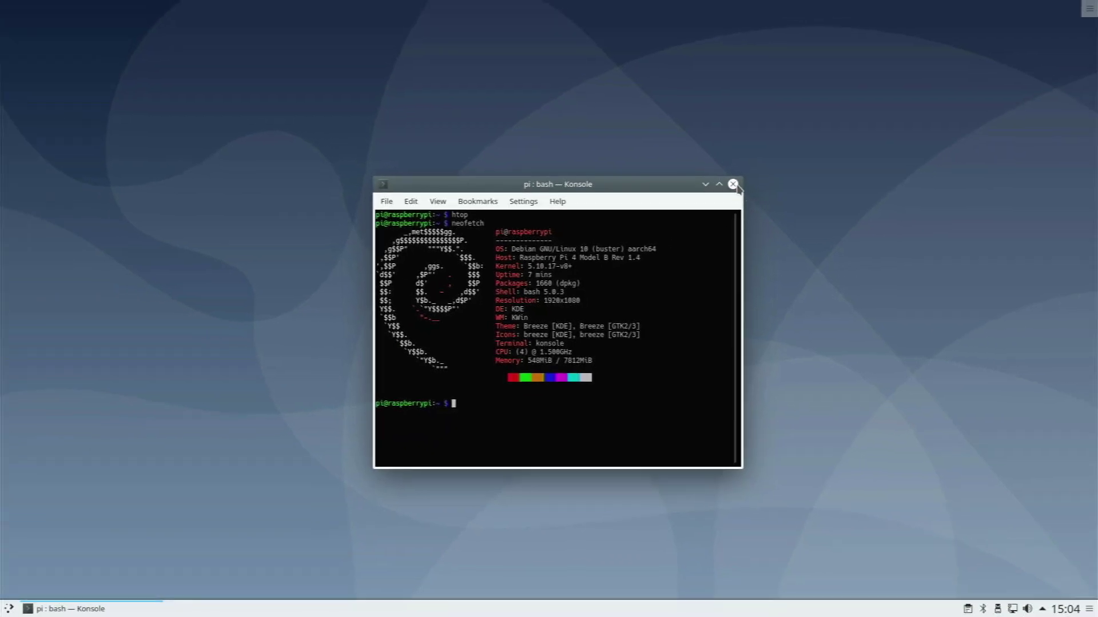
{"action": "left_click", "coordinate": [732, 184]}
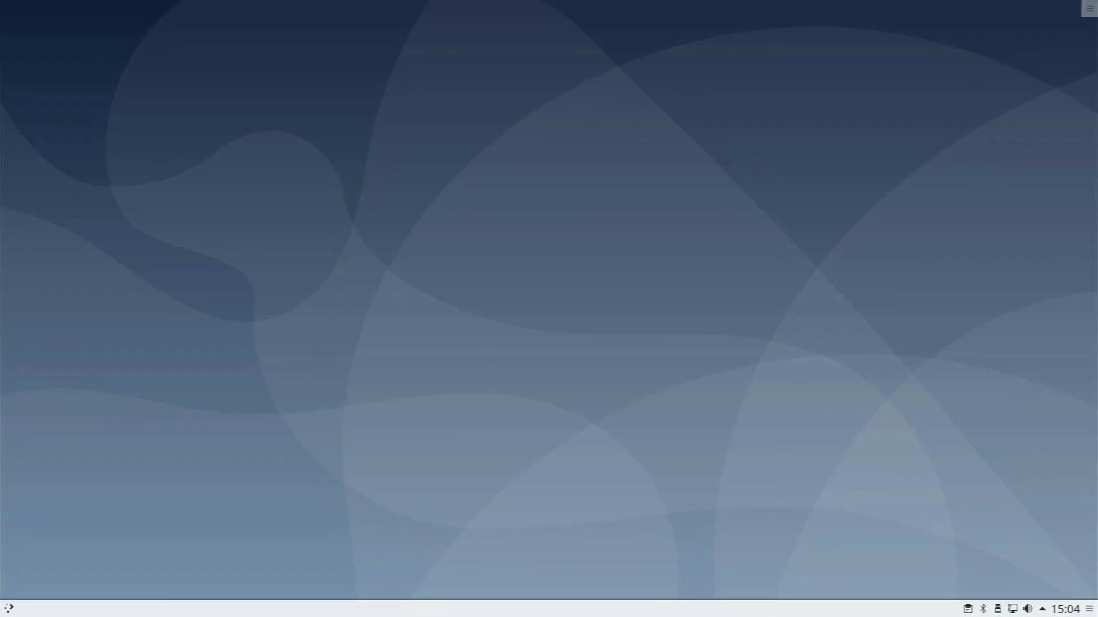
Step: Launch Info Centre by searching 'info' and move its window toward the screen centre
{"action": "left_click", "coordinate": [6, 607]}
{"action": "type", "text": "info"}
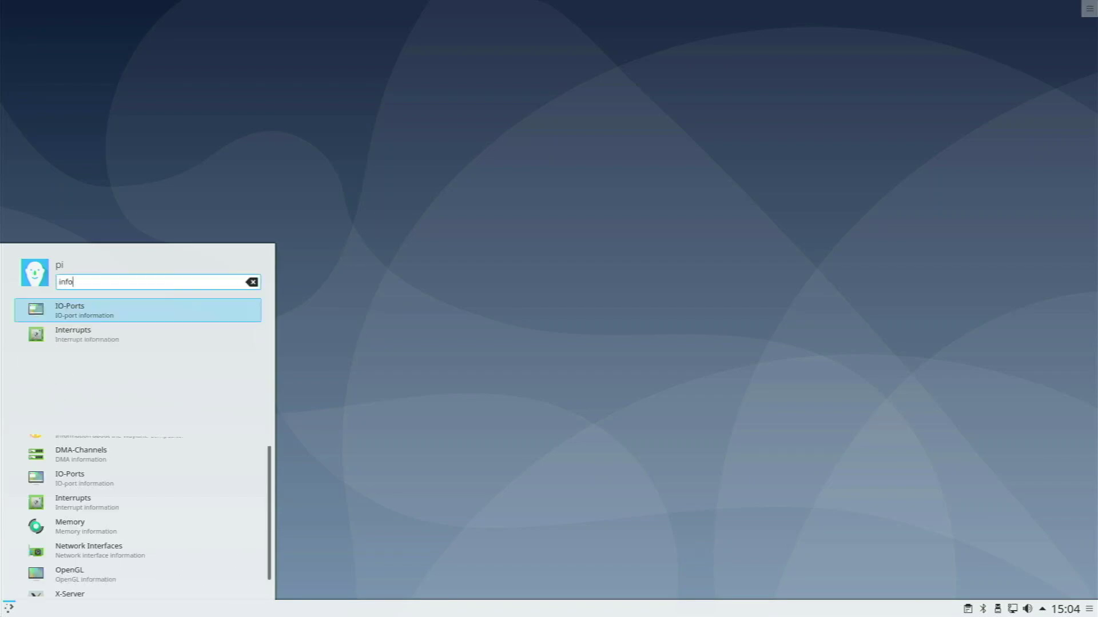
{"action": "key", "text": "Return"}
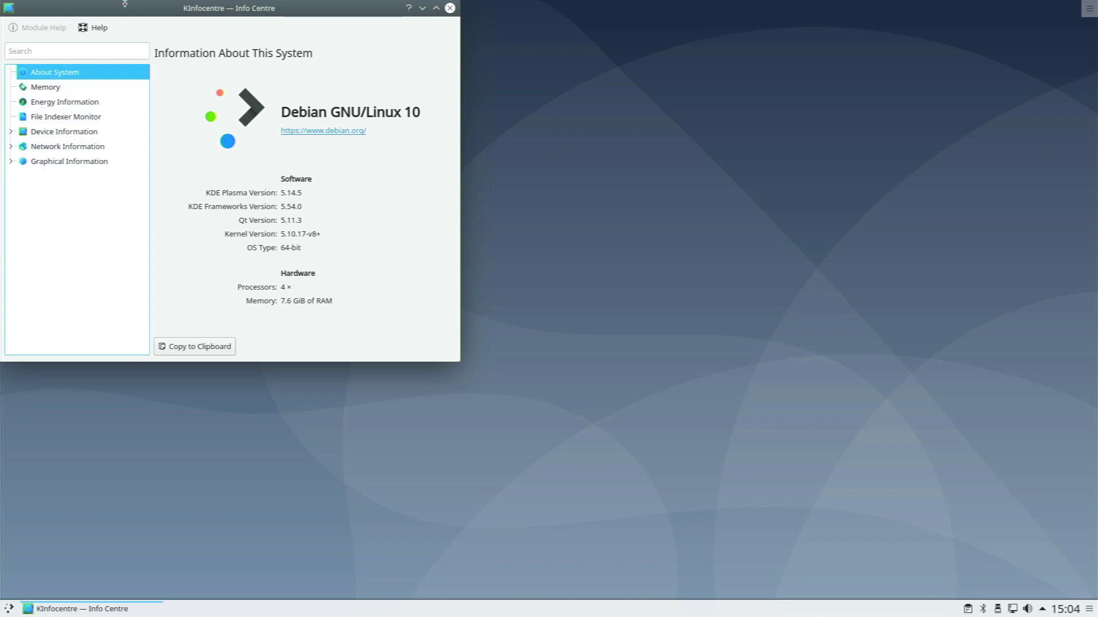
{"action": "left_click_drag", "start_coordinate": [134, 7], "coordinate": [429, 104]}
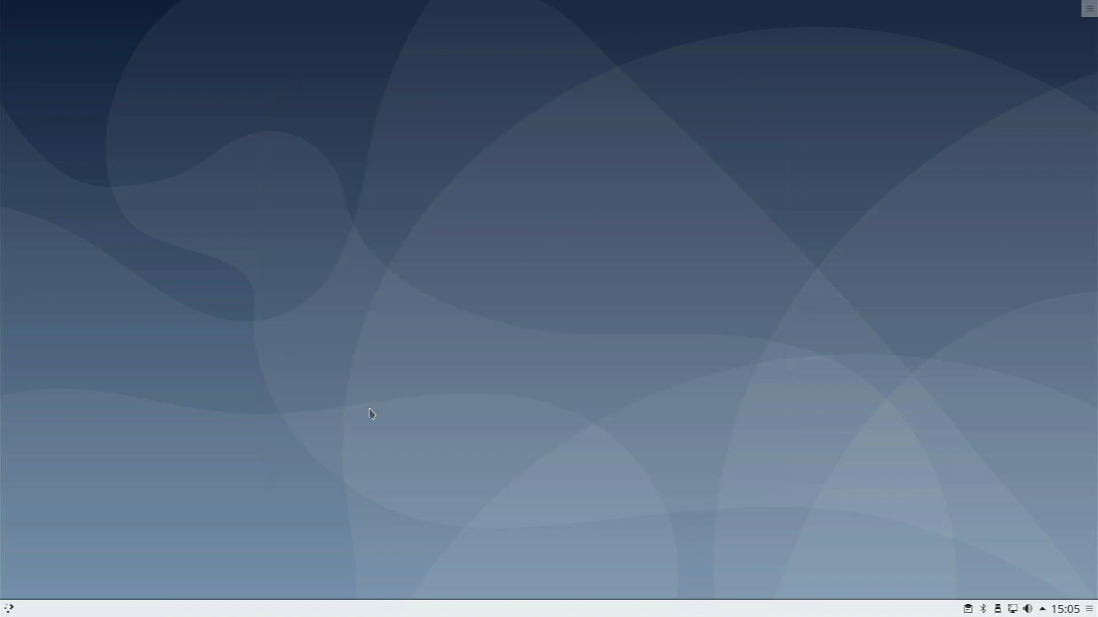
Step: Browse the Graphics, Internet and Multimedia application categories in the launcher
{"action": "left_click", "coordinate": [8, 609]}
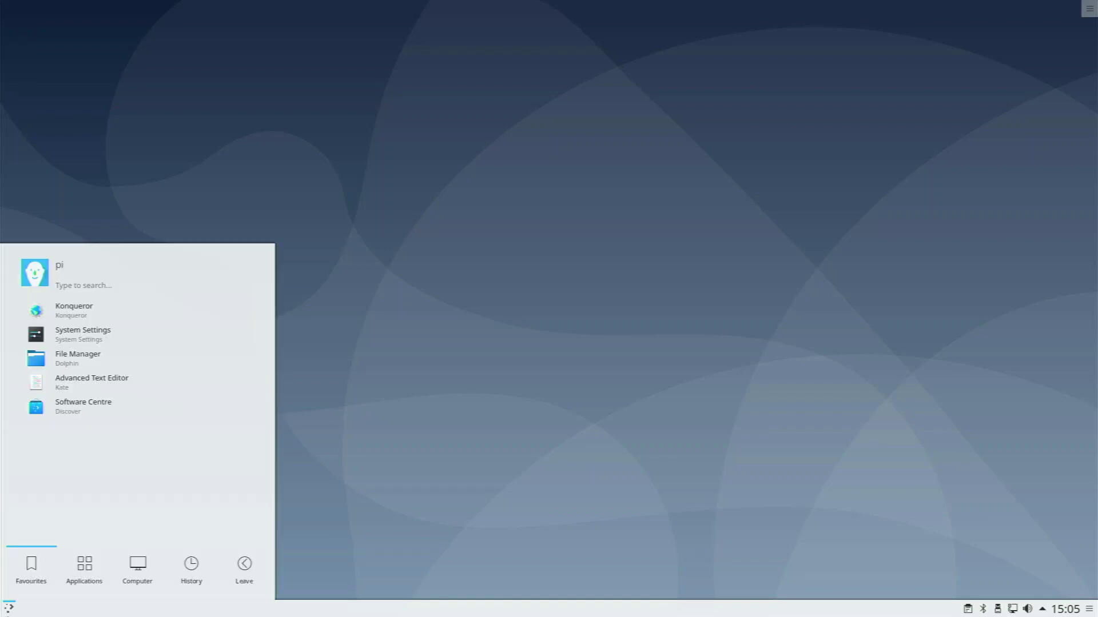
{"action": "left_click", "coordinate": [88, 574]}
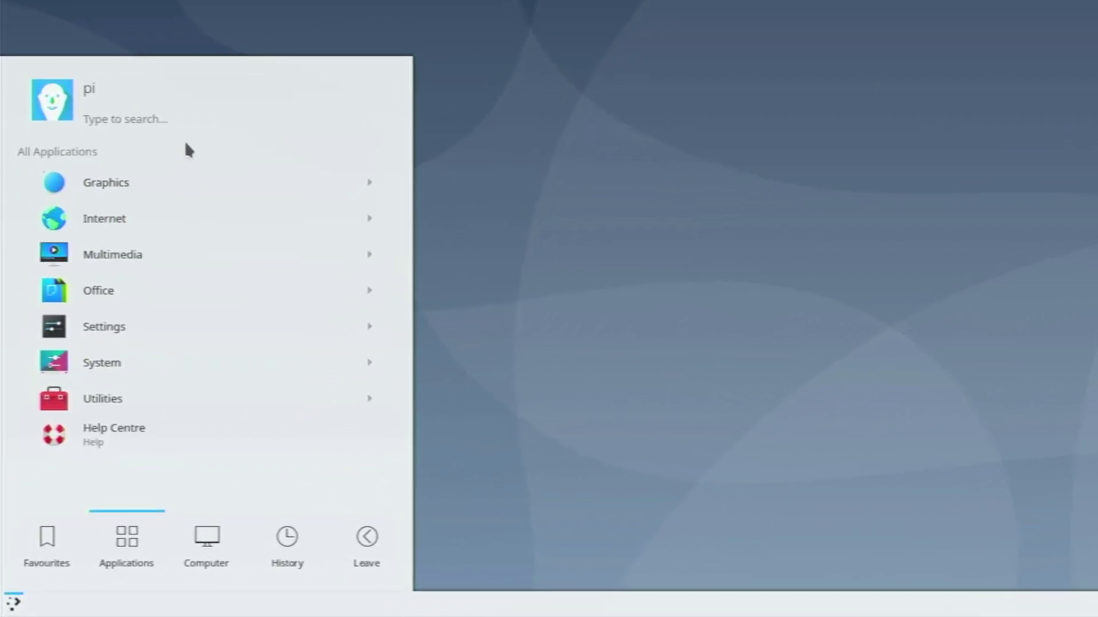
{"action": "left_click", "coordinate": [134, 277]}
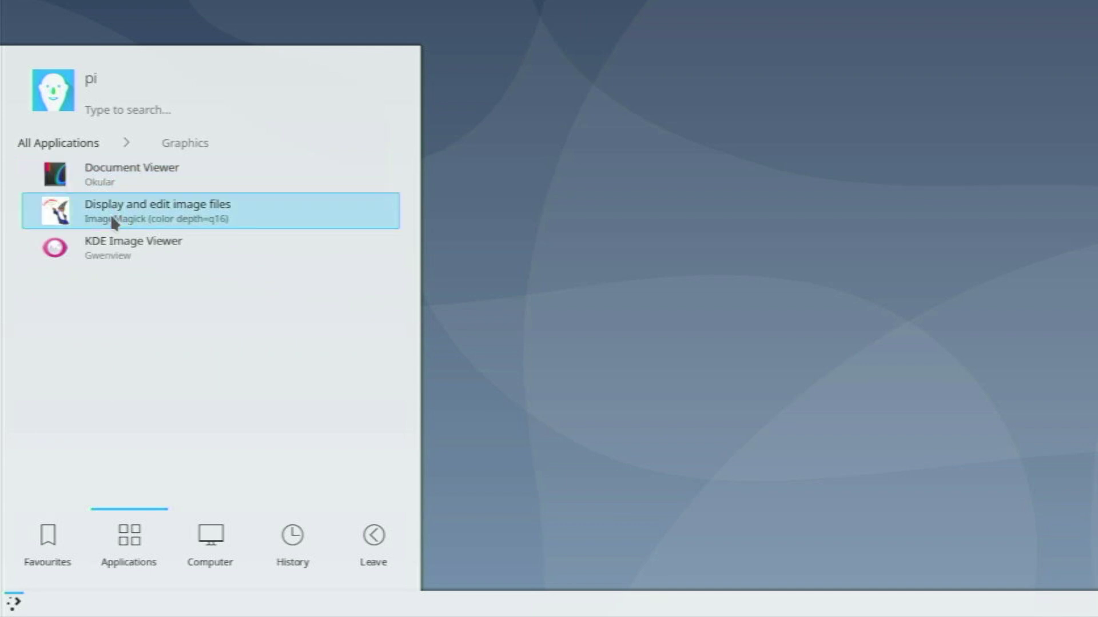
{"action": "left_click", "coordinate": [62, 147]}
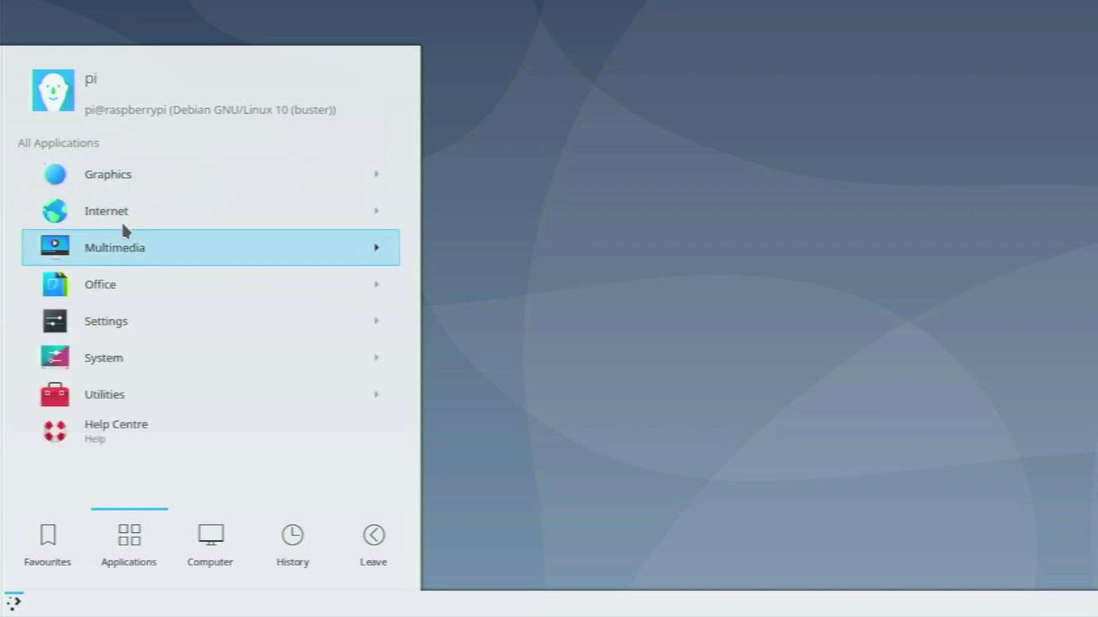
{"action": "left_click", "coordinate": [124, 212]}
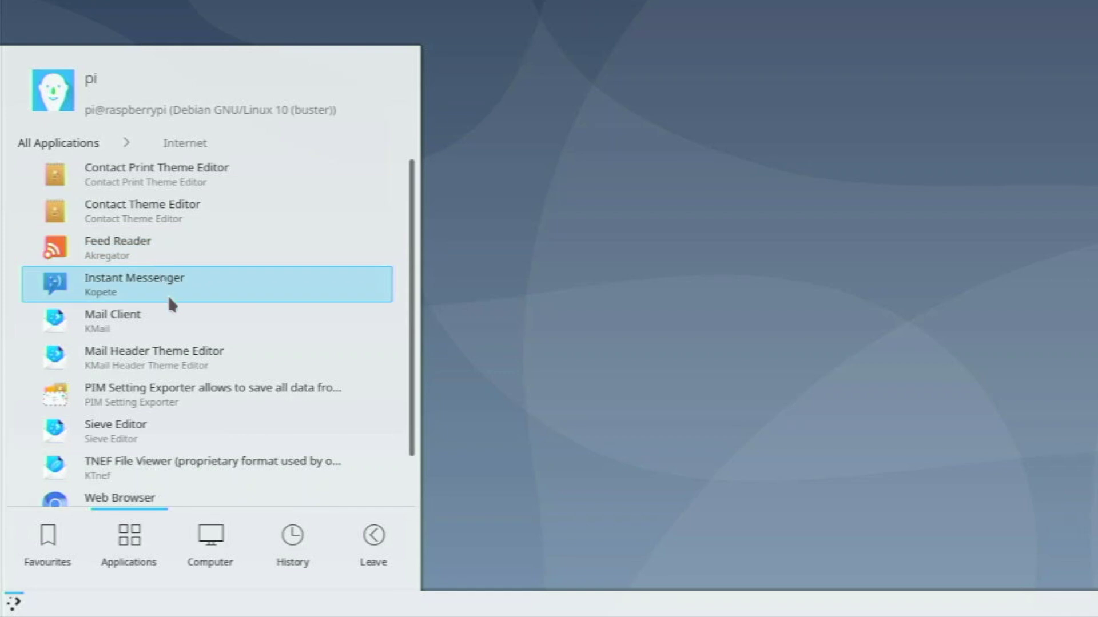
{"action": "scroll", "coordinate": [170, 304], "scroll_direction": "down", "scroll_amount": 1}
{"action": "scroll", "coordinate": [172, 300], "scroll_direction": "up", "scroll_amount": 1}
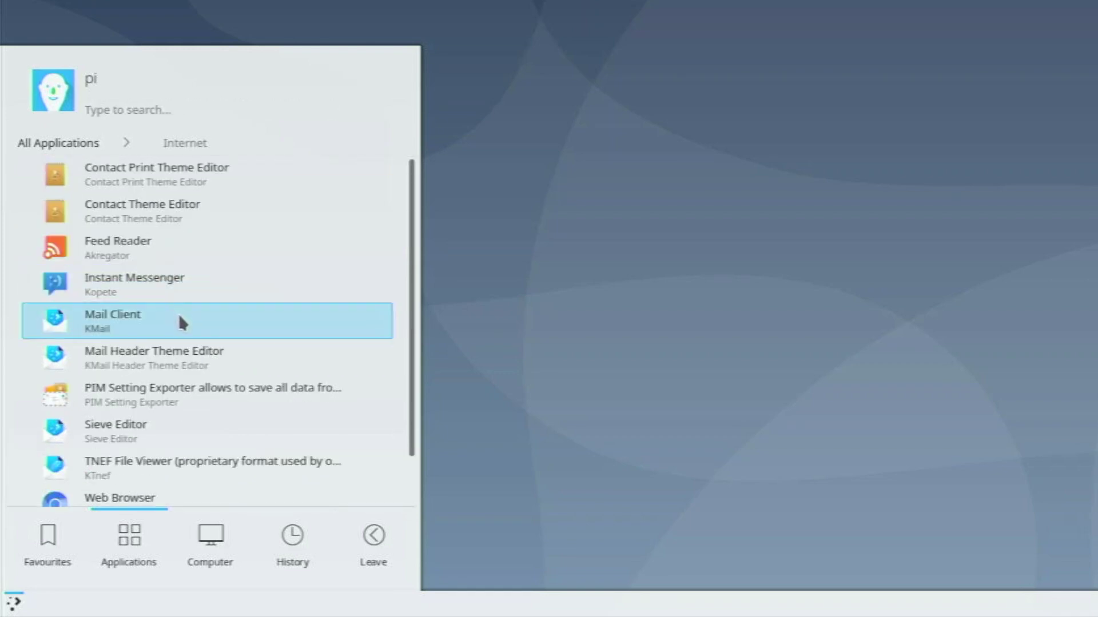
{"action": "scroll", "coordinate": [179, 324], "scroll_direction": "down", "scroll_amount": 1}
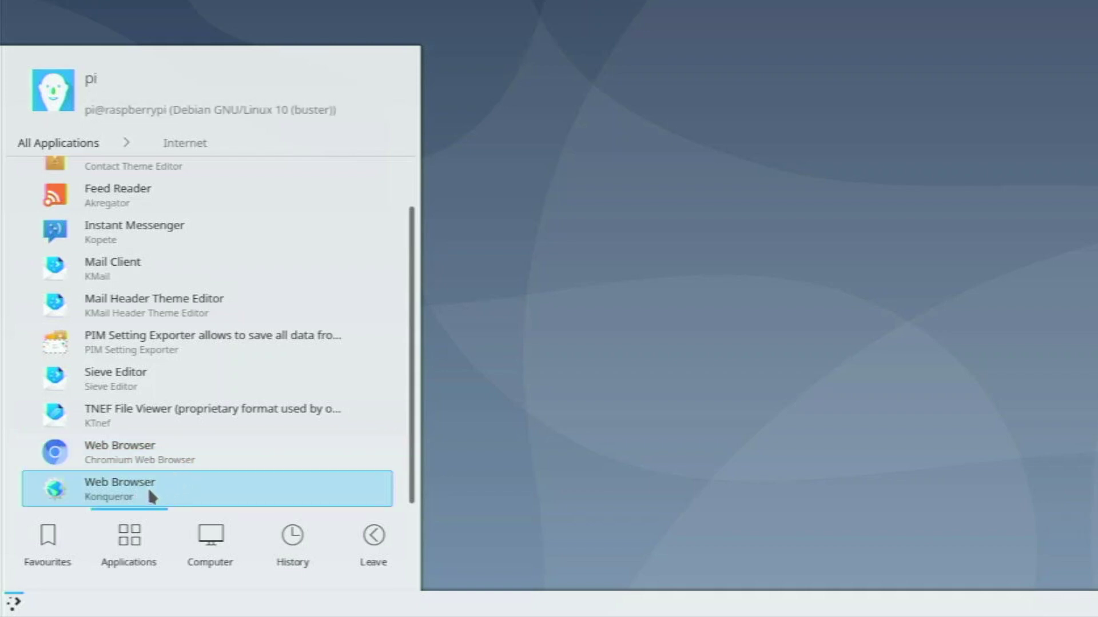
{"action": "left_click", "coordinate": [69, 144]}
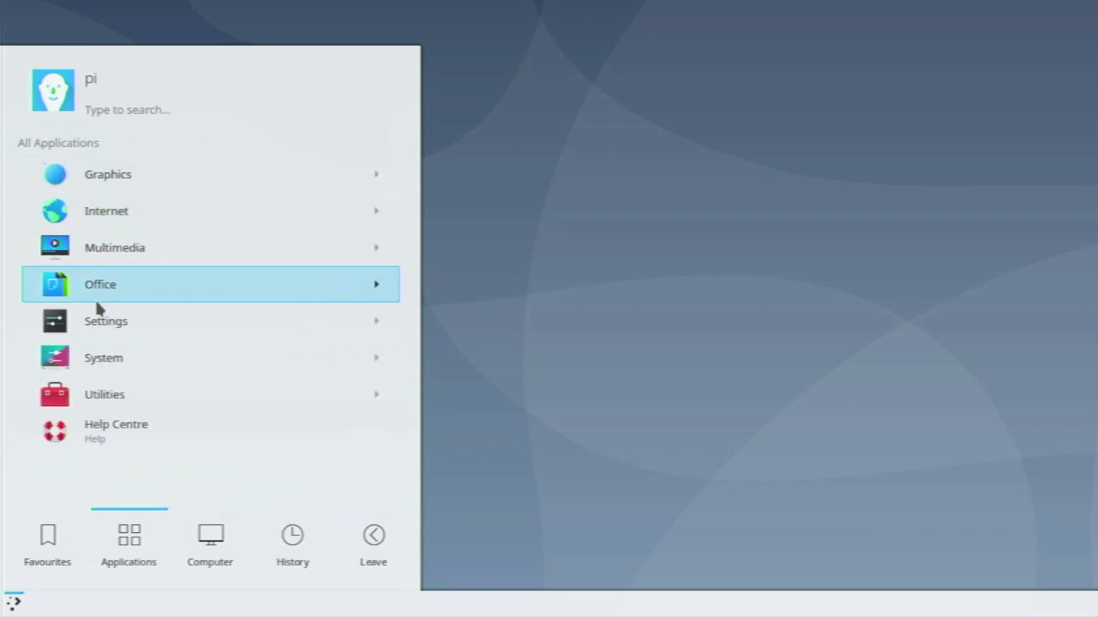
{"action": "left_click", "coordinate": [119, 239]}
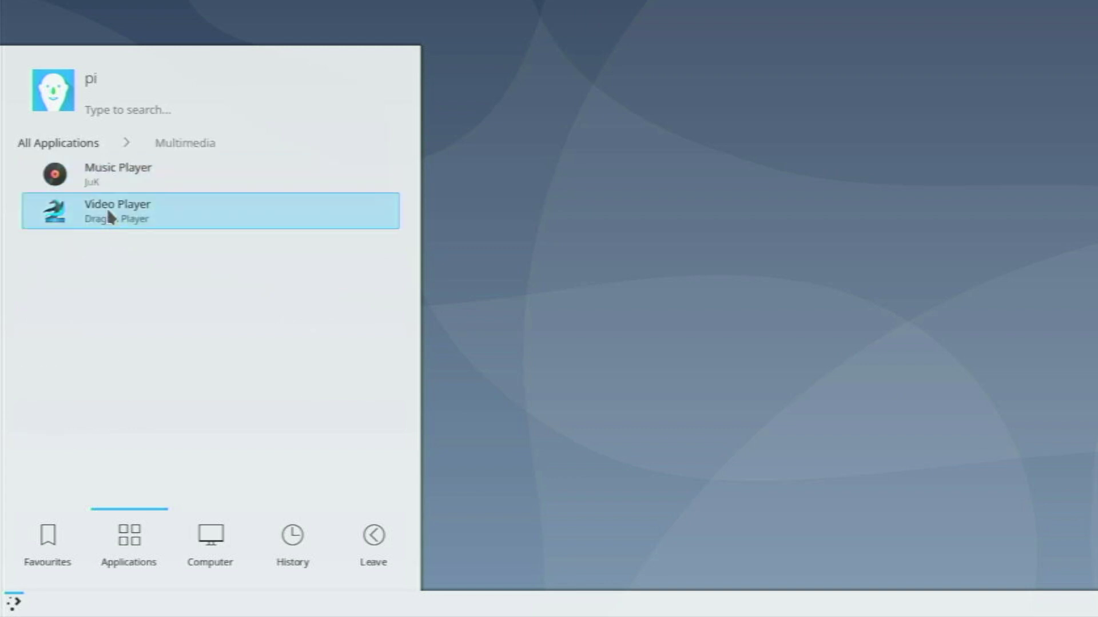
{"action": "left_click", "coordinate": [84, 143]}
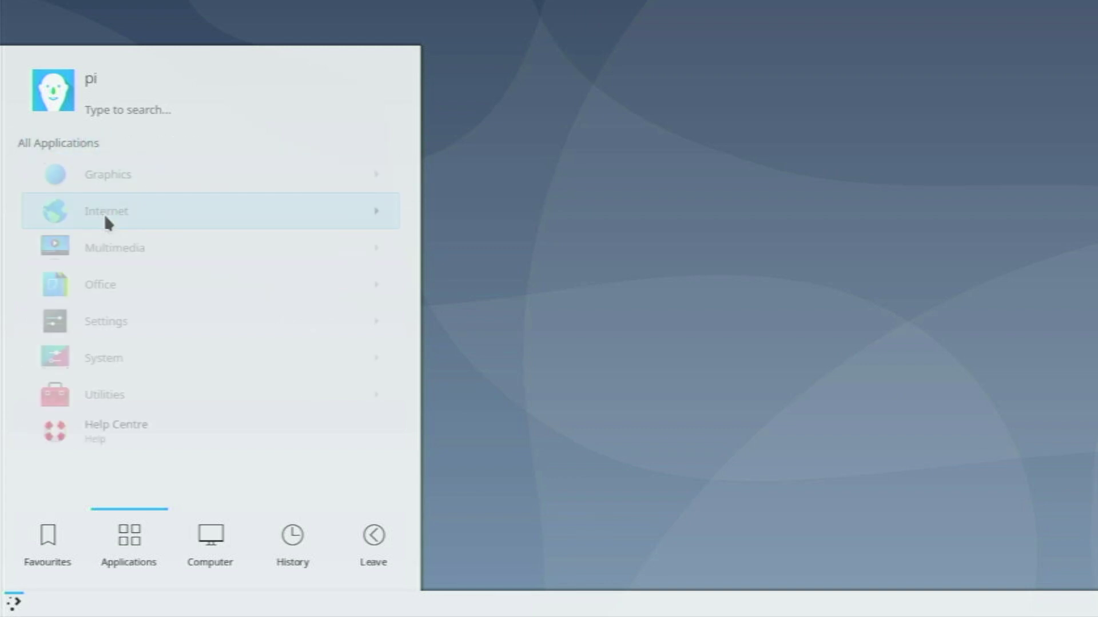
Step: Browse the Office, Settings, System and Utilities categories, finishing on the System category
{"action": "left_click", "coordinate": [124, 294]}
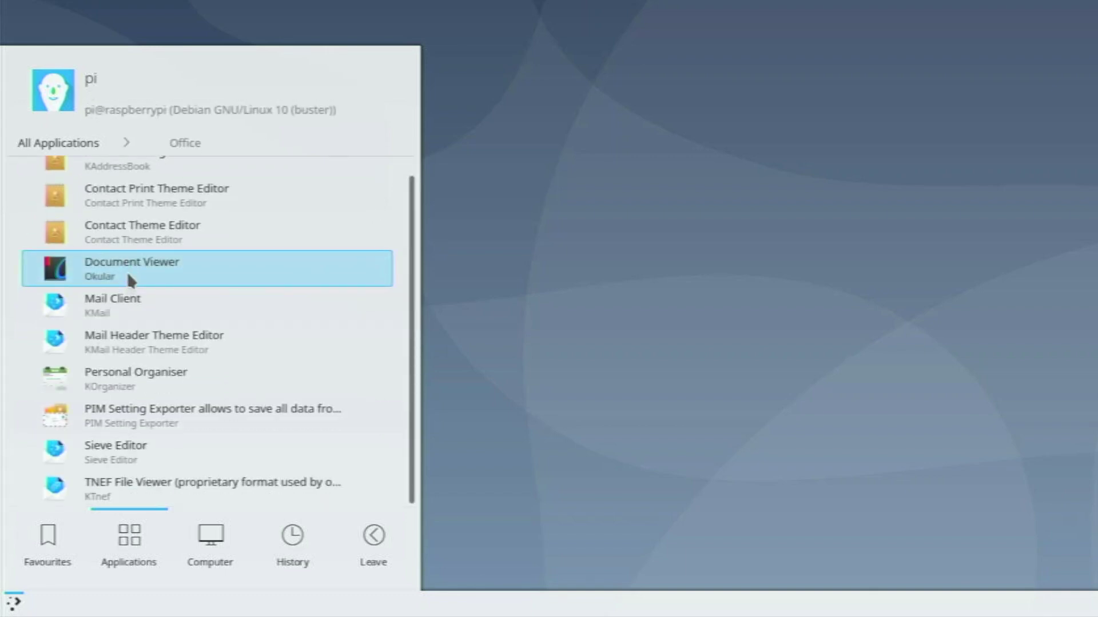
{"action": "scroll", "coordinate": [127, 272], "scroll_direction": "up", "scroll_amount": 1}
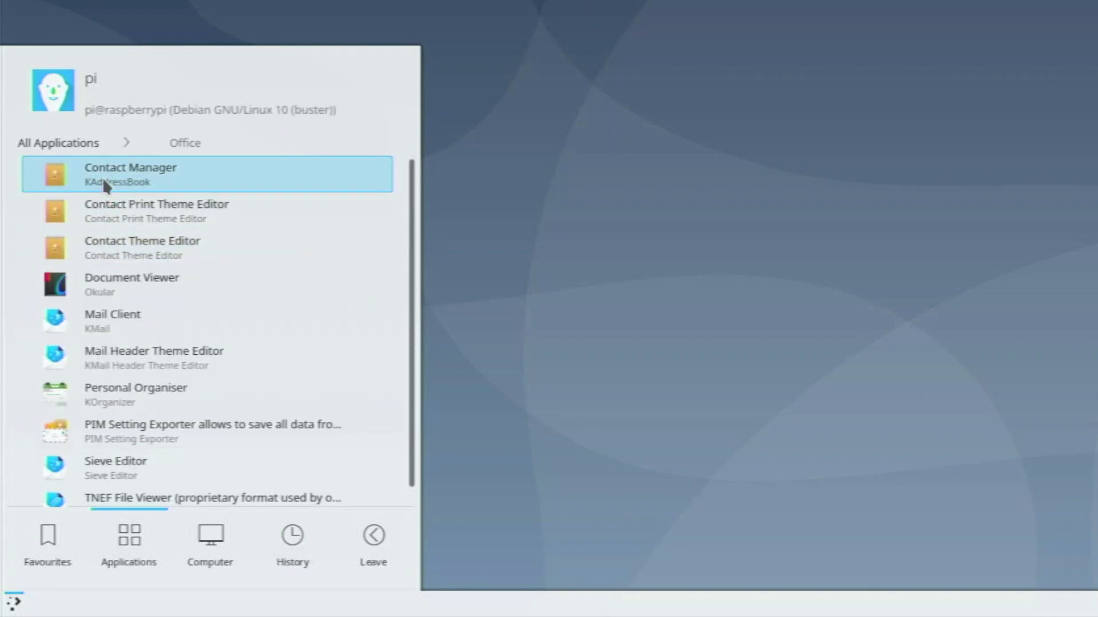
{"action": "left_click", "coordinate": [80, 141]}
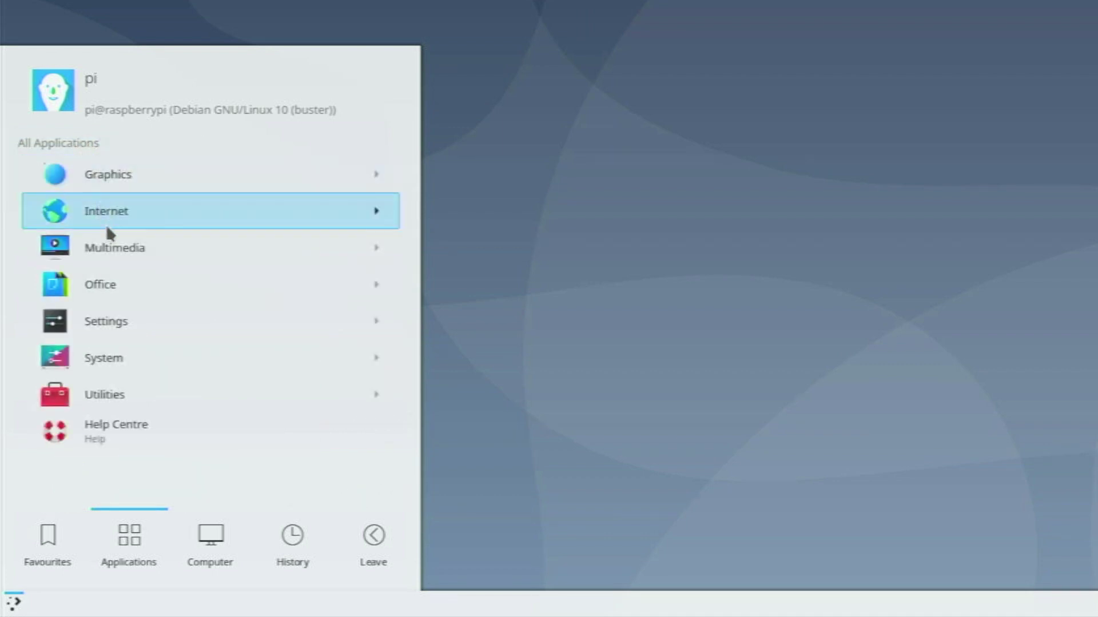
{"action": "left_click", "coordinate": [112, 318]}
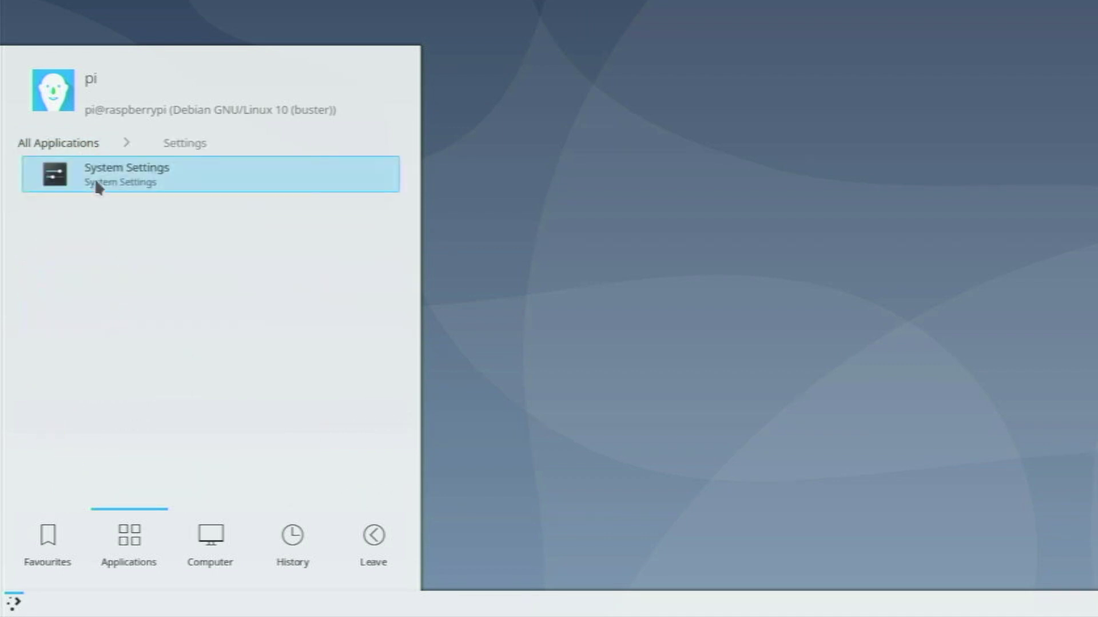
{"action": "left_click", "coordinate": [92, 143]}
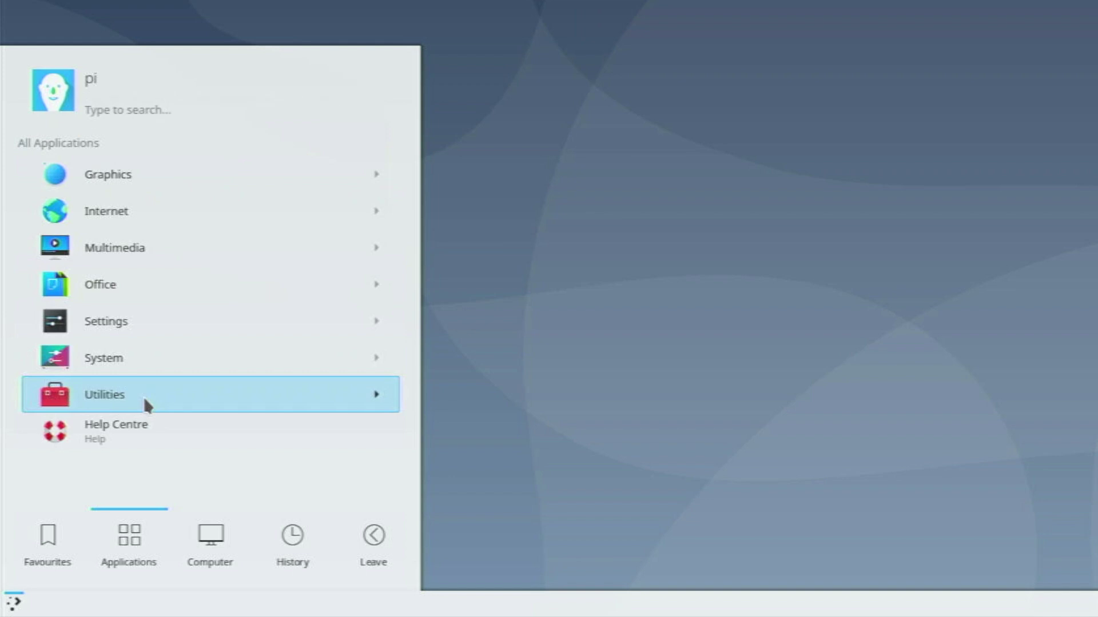
{"action": "left_click", "coordinate": [136, 363]}
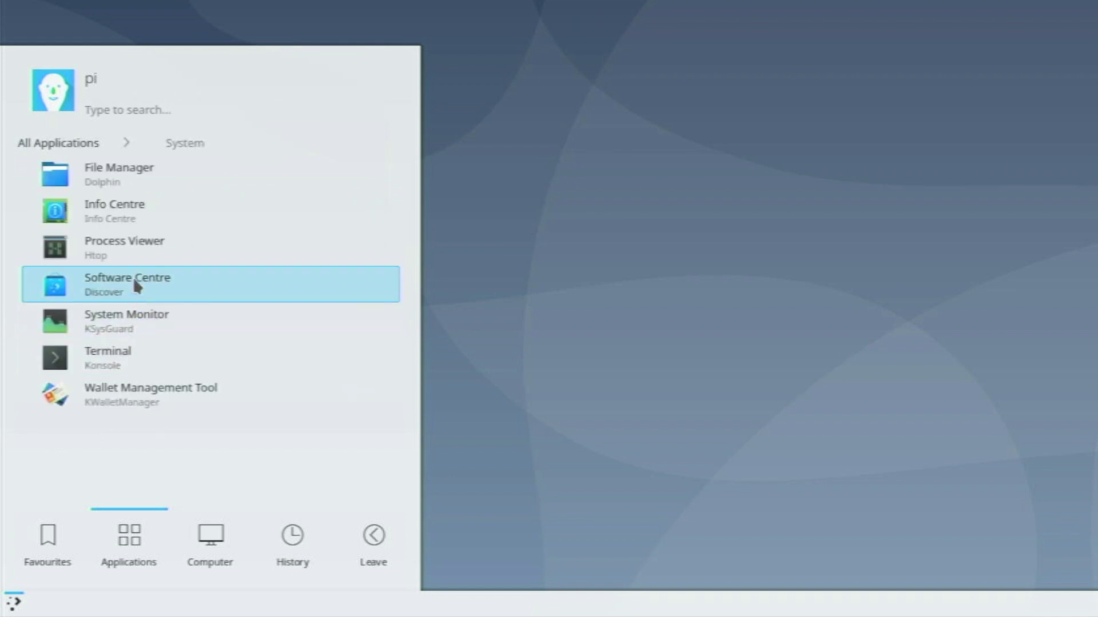
{"action": "left_click", "coordinate": [80, 143]}
{"action": "left_click", "coordinate": [87, 392]}
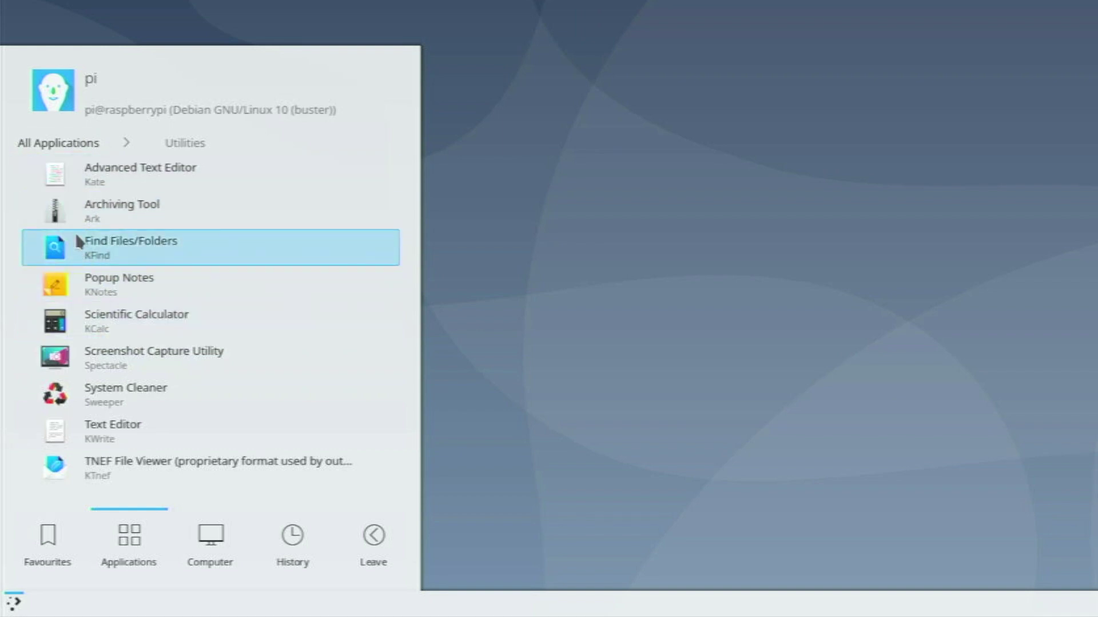
{"action": "left_click", "coordinate": [60, 142]}
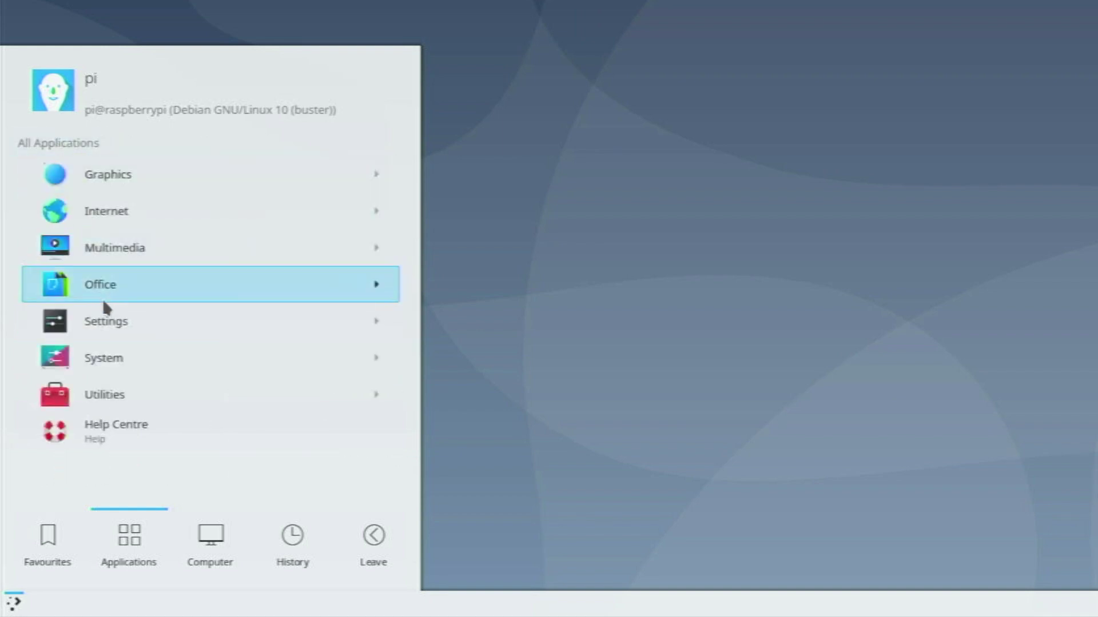
{"action": "left_click", "coordinate": [118, 357]}
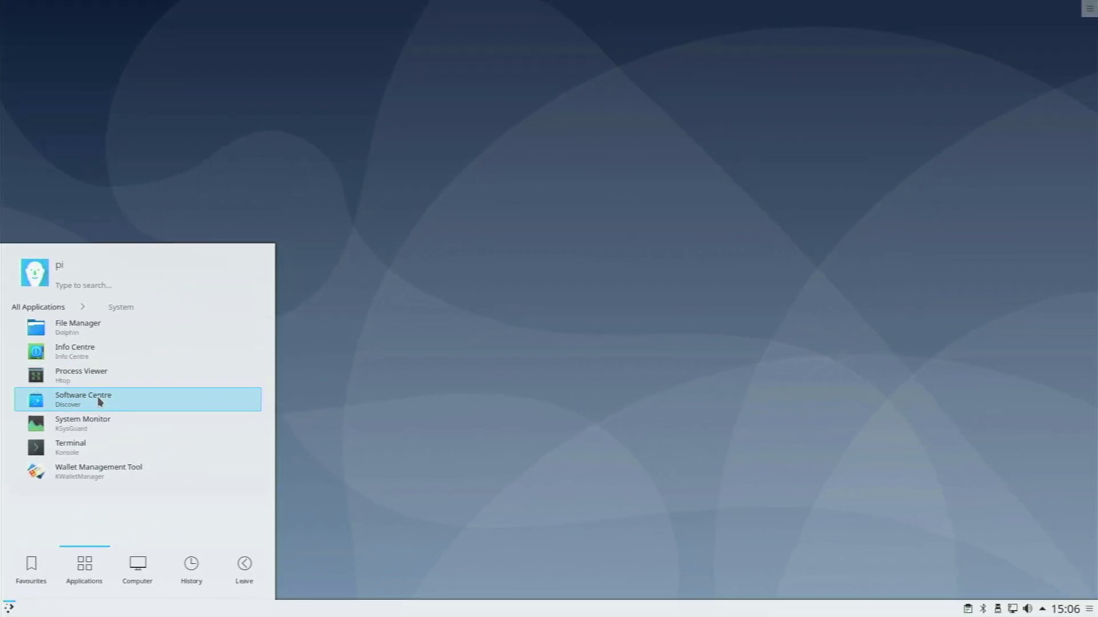
Step: Launch the Software Centre (Discover) and scroll through its home page
{"action": "left_click", "coordinate": [102, 394]}
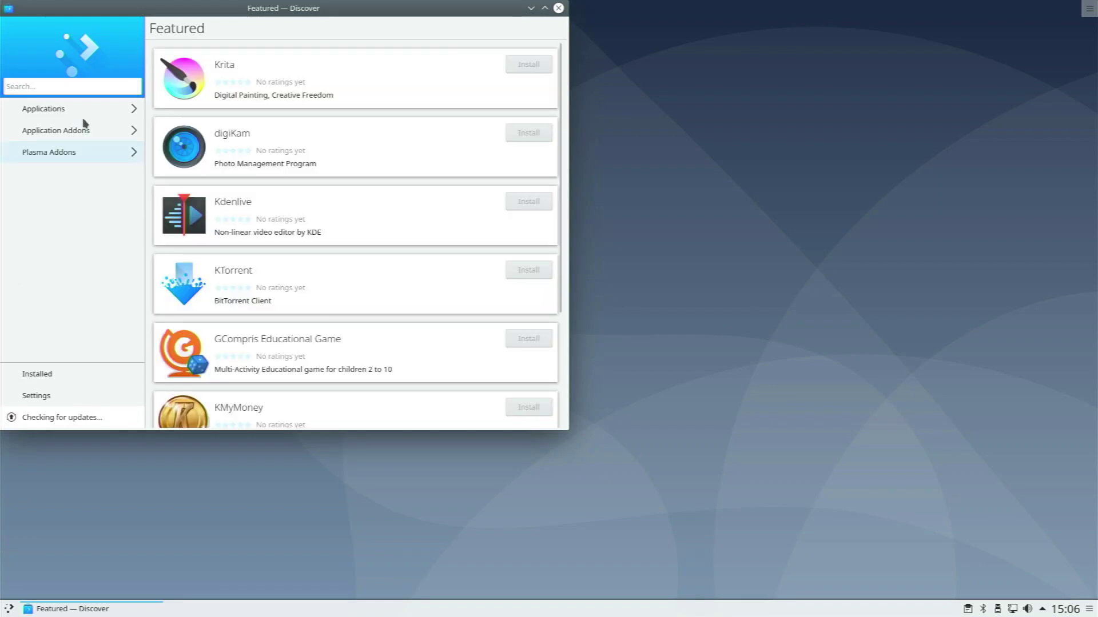
{"action": "scroll", "coordinate": [242, 131], "scroll_direction": "down", "scroll_amount": 3}
{"action": "scroll", "coordinate": [241, 129], "scroll_direction": "down", "scroll_amount": 1}
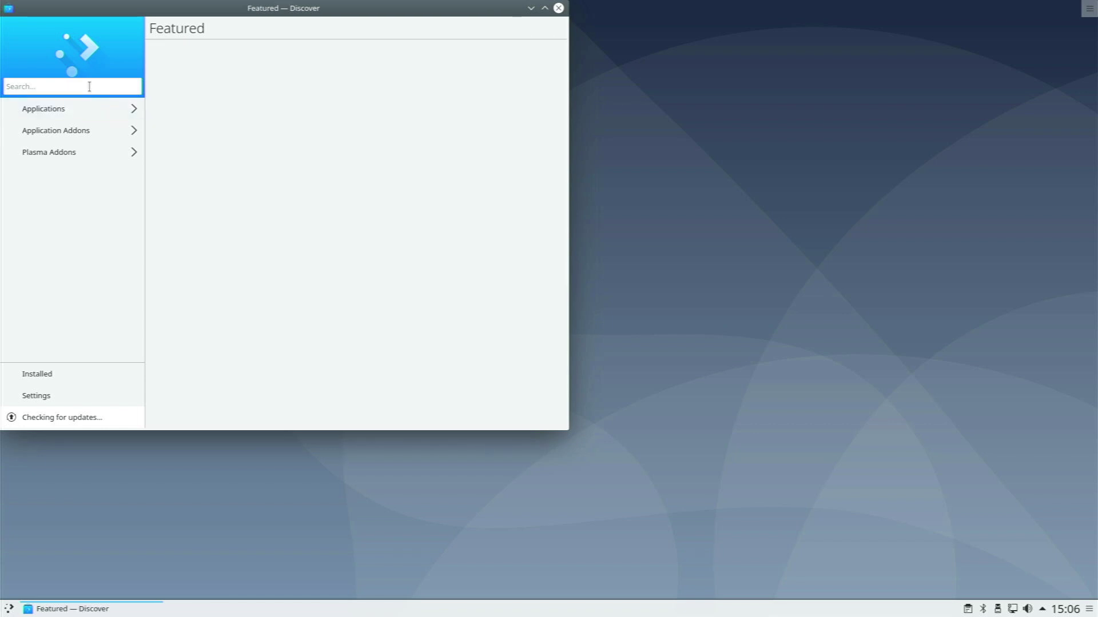
Step: Search for 'kdenlive', view its details page, then close Discover
{"action": "left_click", "coordinate": [89, 86]}
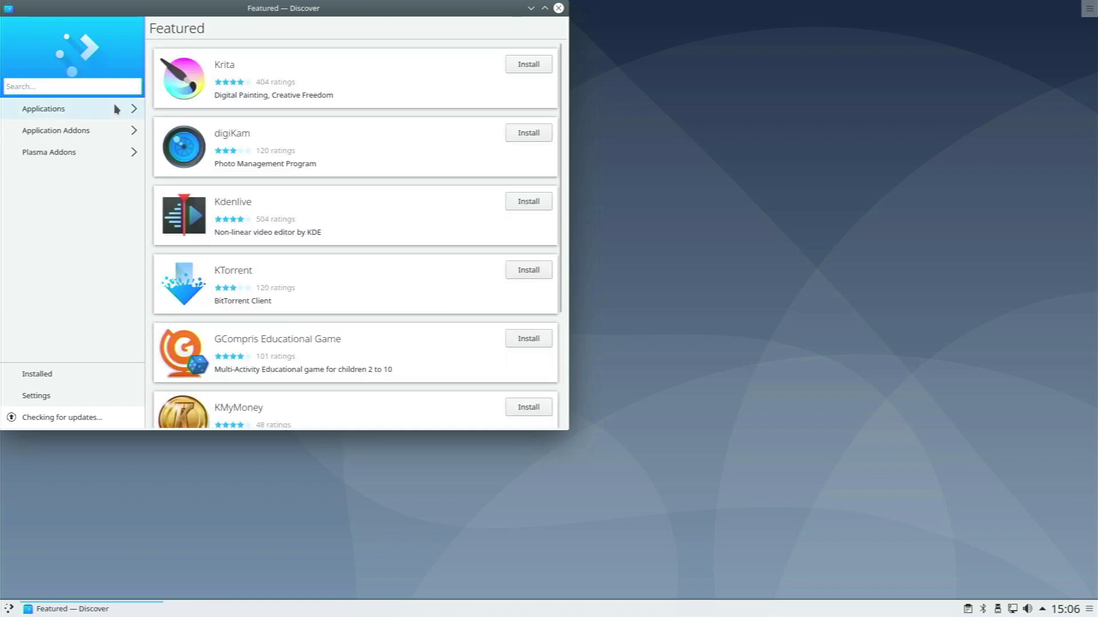
{"action": "type", "text": "kdenlive"}
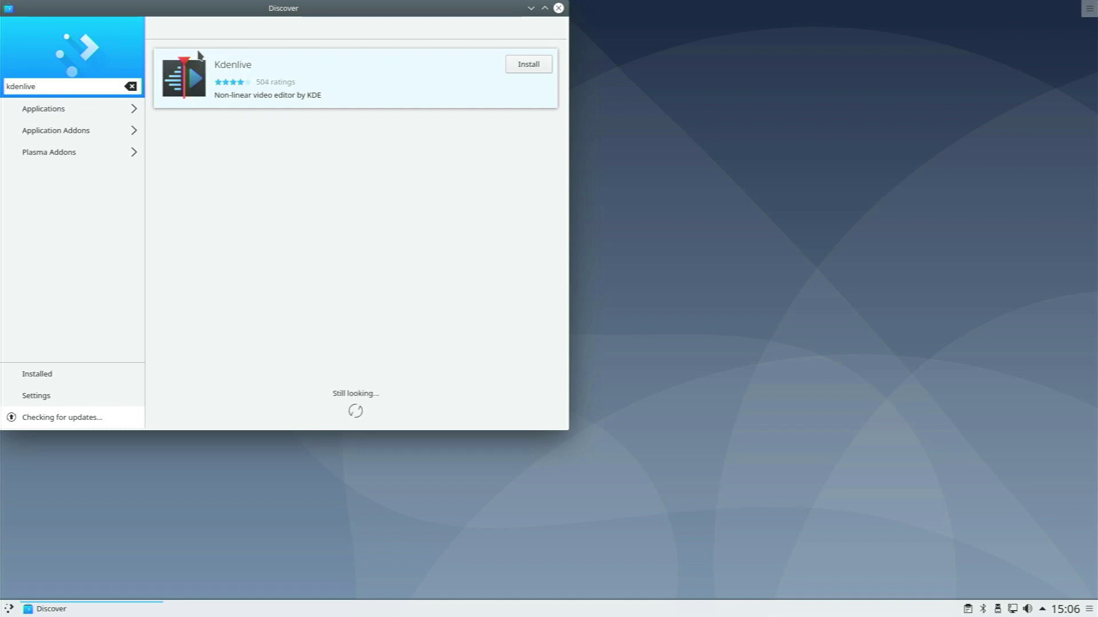
{"action": "left_click", "coordinate": [275, 83]}
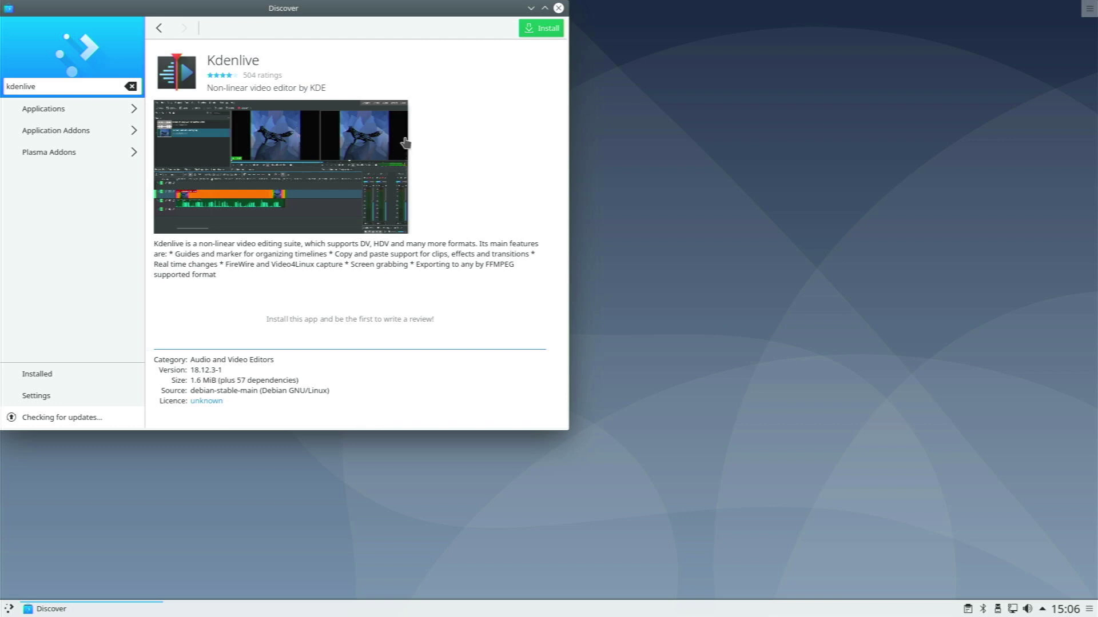
{"action": "key", "text": "alt+Left"}
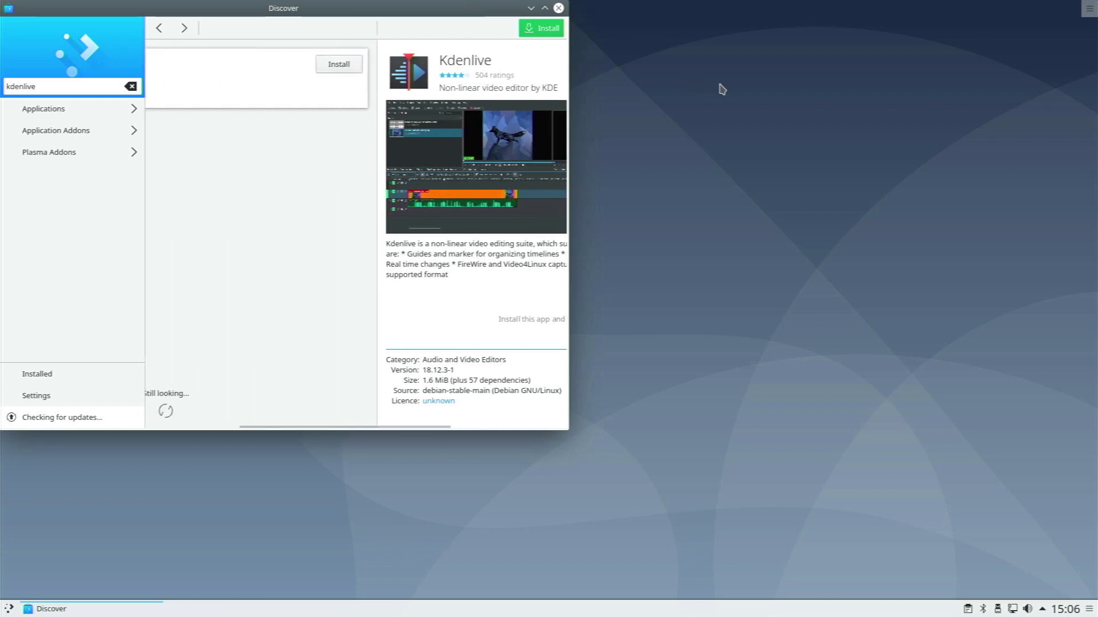
{"action": "key", "text": "alt+Right"}
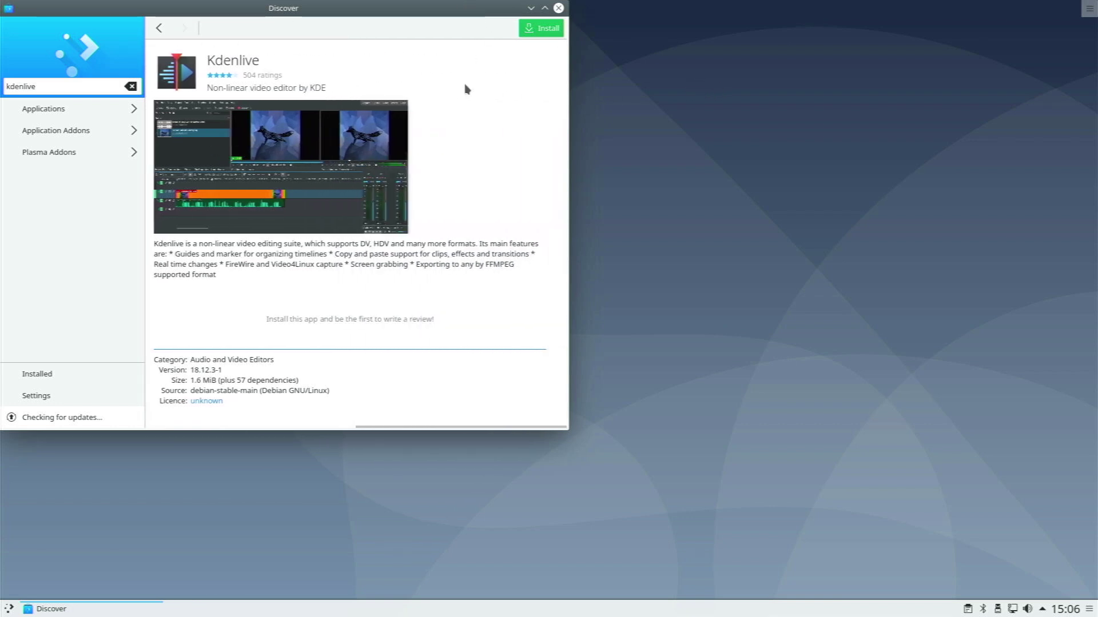
{"action": "left_click", "coordinate": [559, 8]}
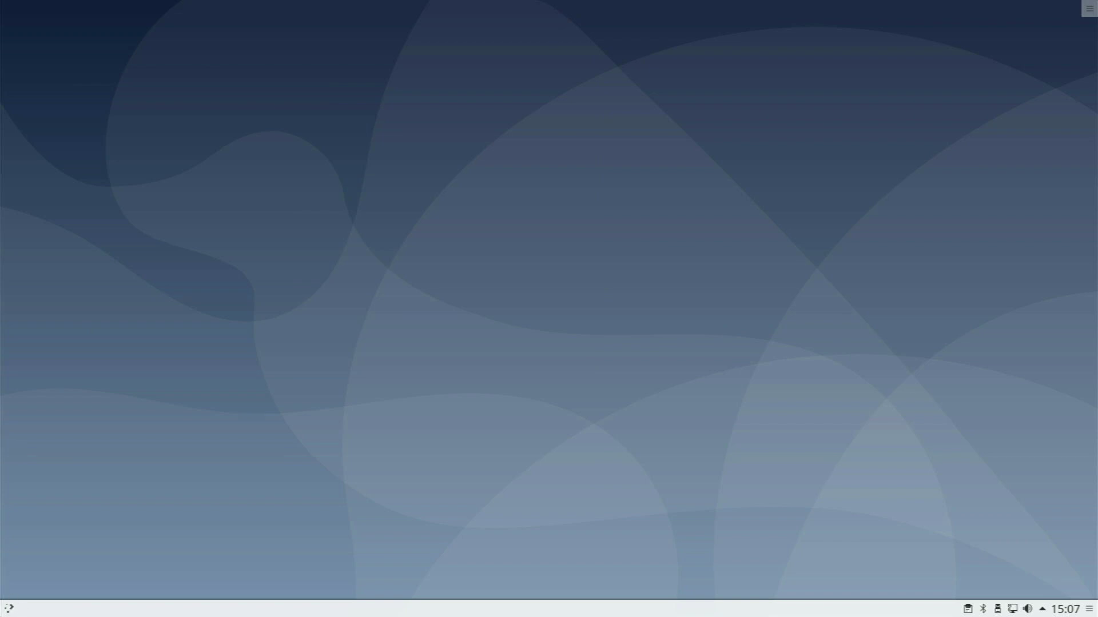
Step: Launch System Settings, centre it, and browse downloadable Look And Feel themes under Workspace Theme
{"action": "left_click", "coordinate": [7, 608]}
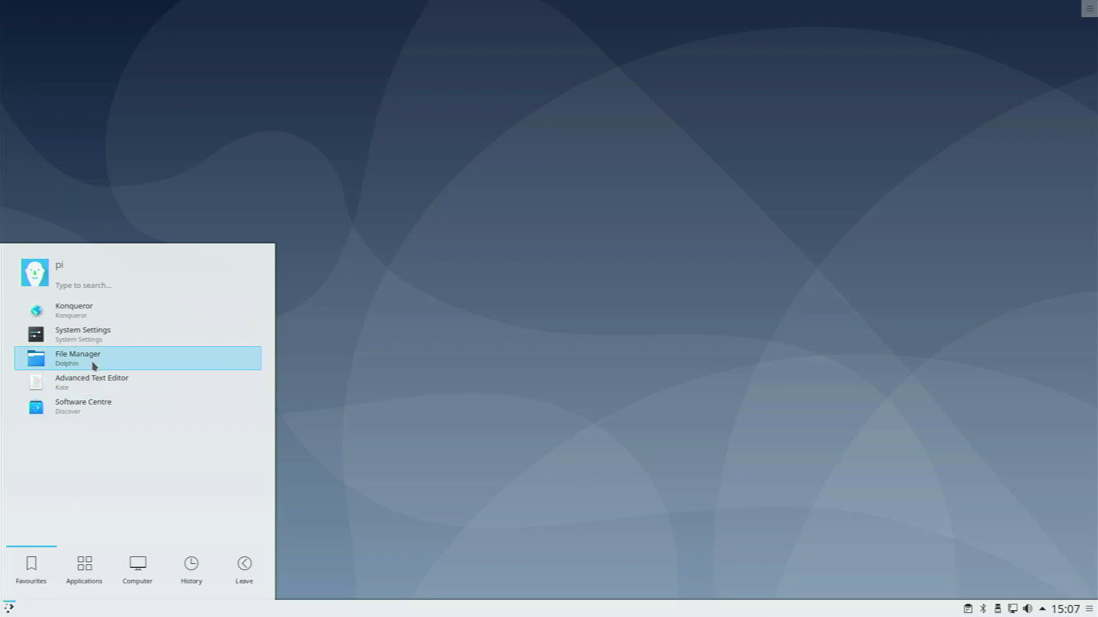
{"action": "left_click", "coordinate": [98, 341]}
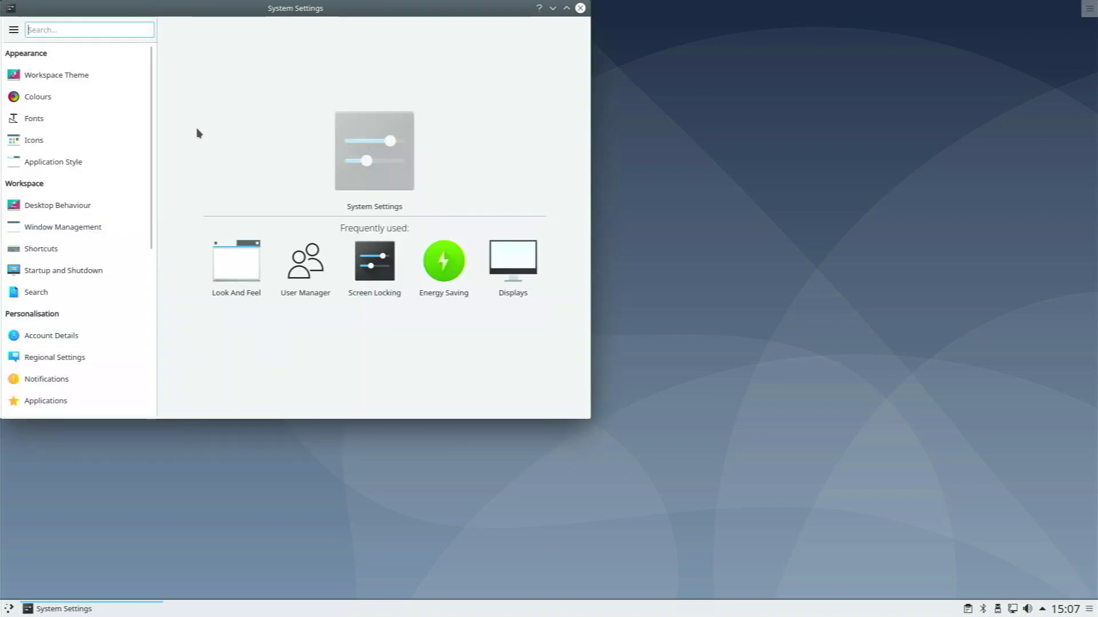
{"action": "left_click_drag", "start_coordinate": [193, 10], "coordinate": [395, 90]}
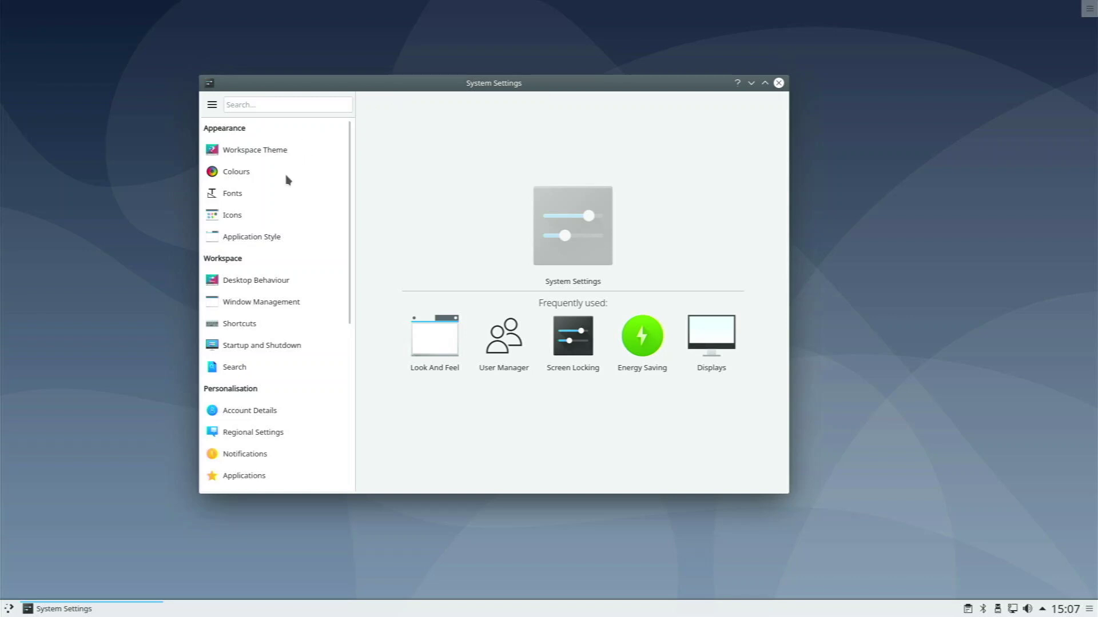
{"action": "left_click", "coordinate": [290, 150]}
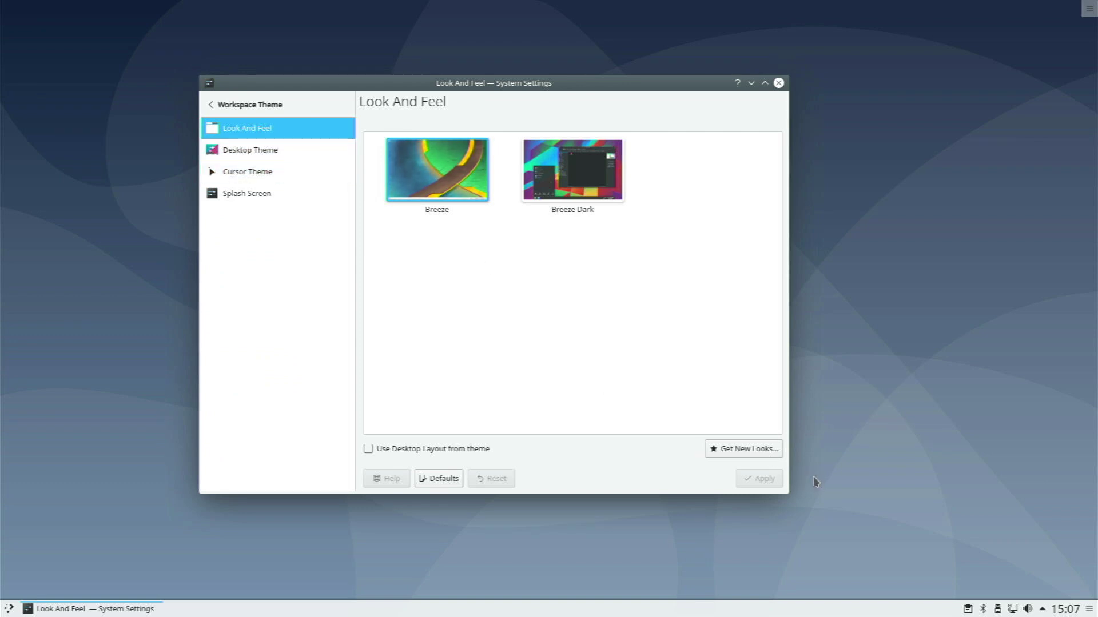
{"action": "left_click", "coordinate": [741, 456]}
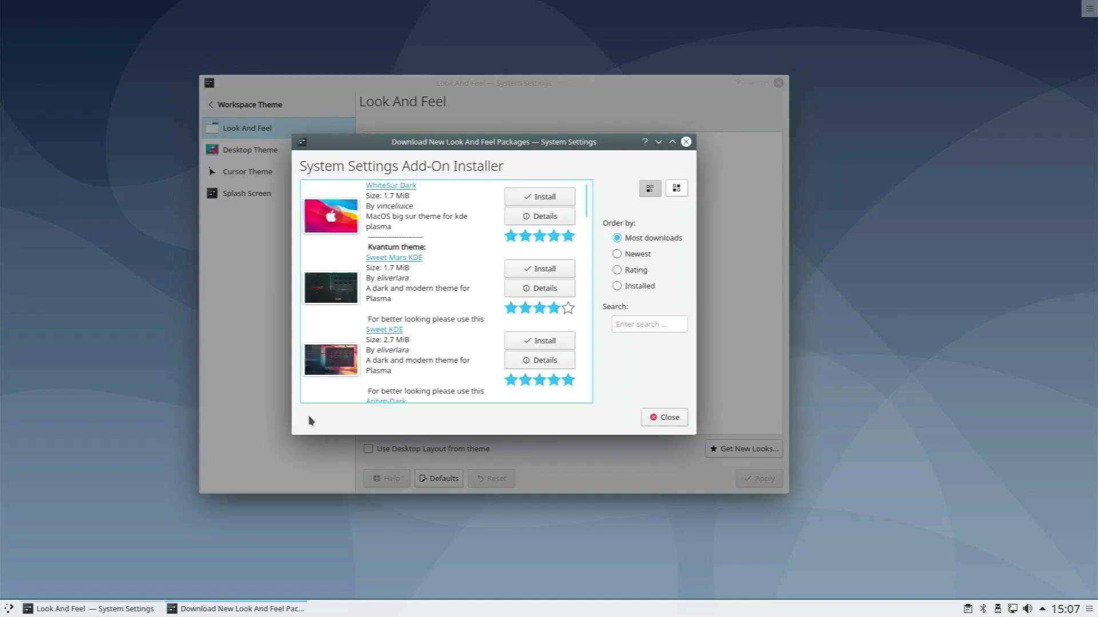
{"action": "scroll", "coordinate": [360, 372], "scroll_direction": "down", "scroll_amount": 3}
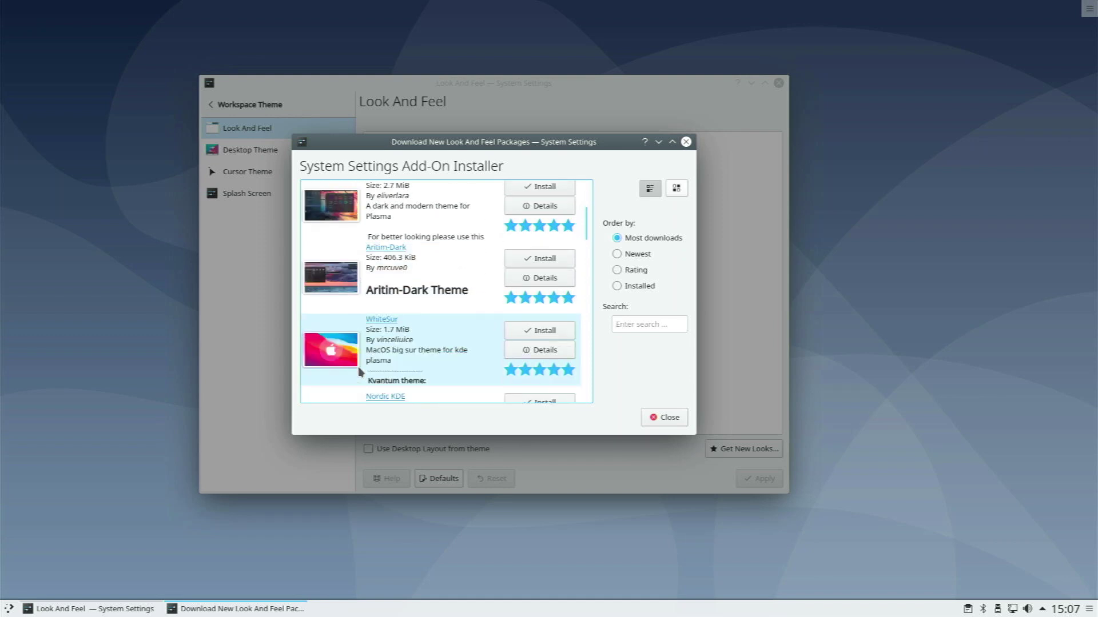
{"action": "scroll", "coordinate": [395, 352], "scroll_direction": "down", "scroll_amount": 3}
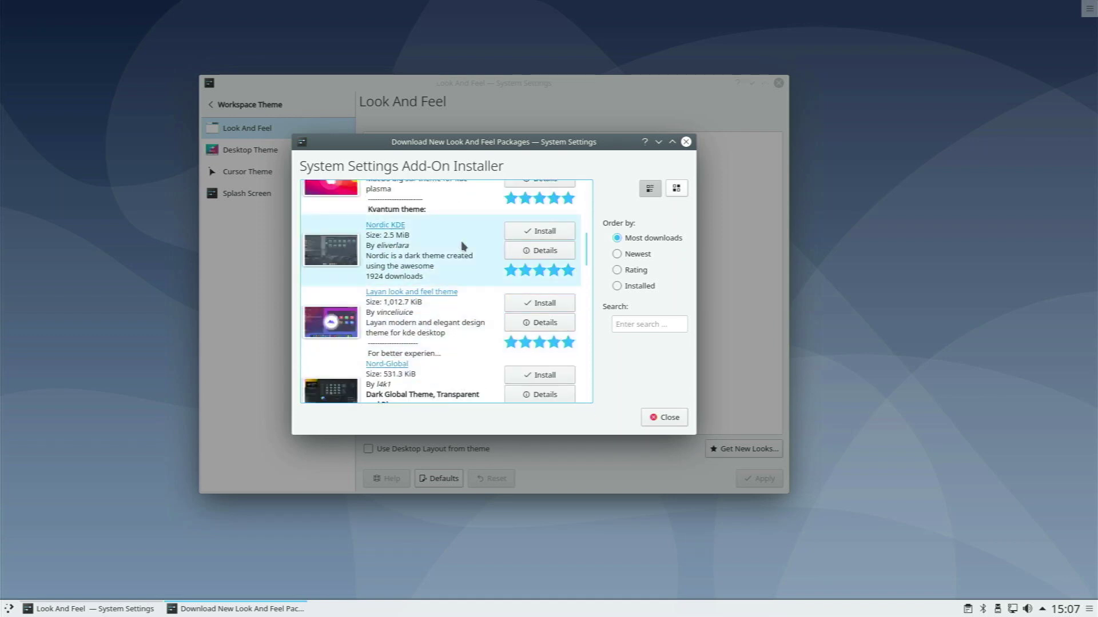
{"action": "left_click", "coordinate": [532, 234]}
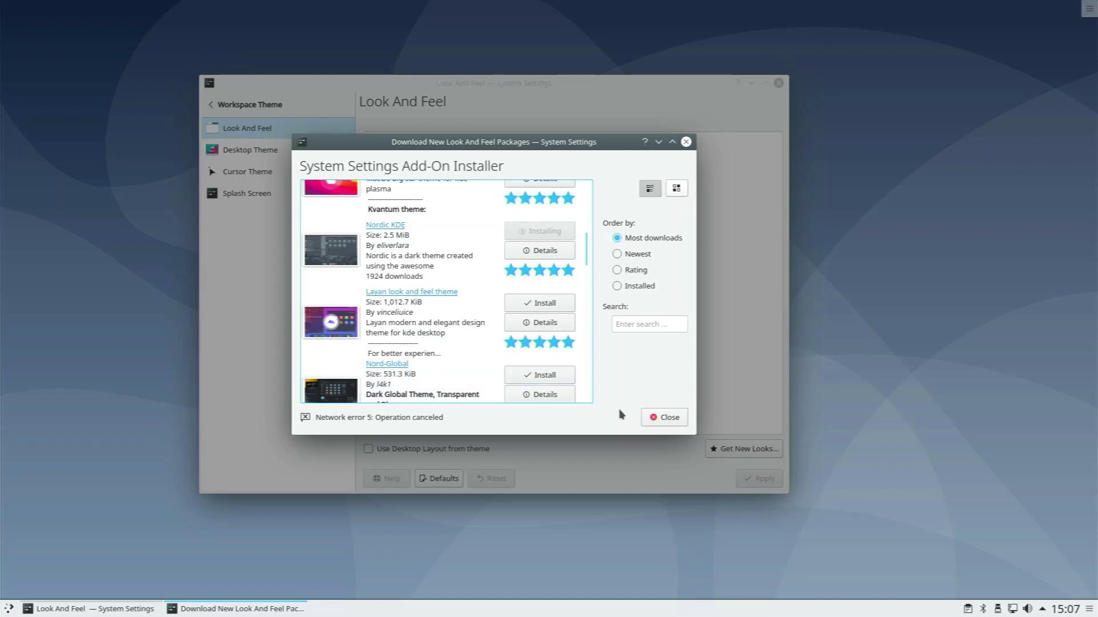
{"action": "left_click", "coordinate": [659, 418]}
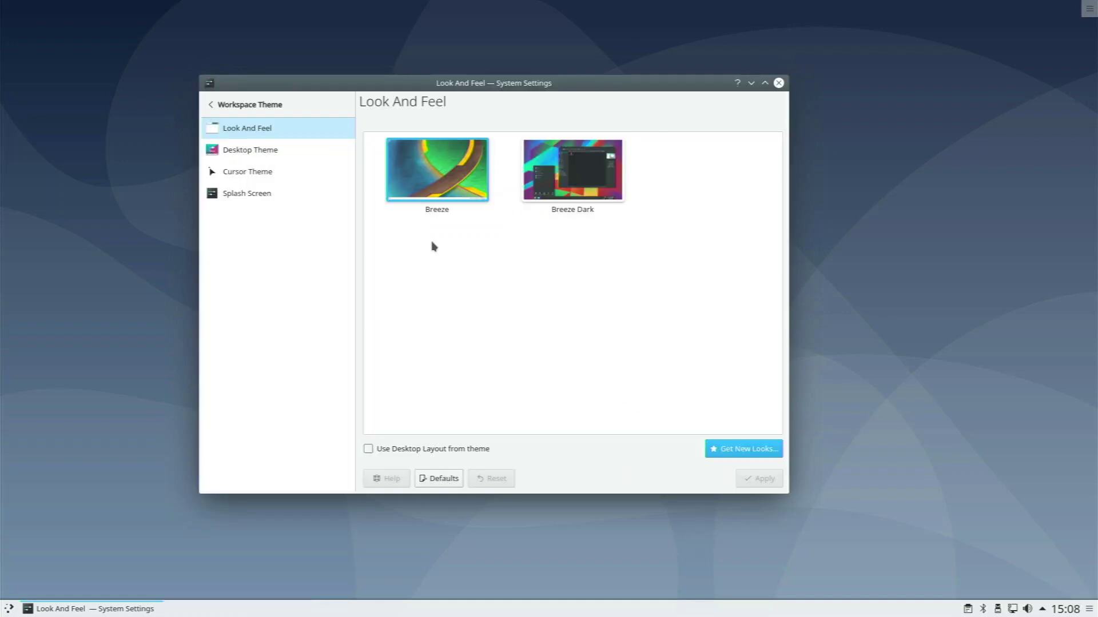
Step: Browse downloadable Desktop Themes, then show the launcher's System applications category
{"action": "left_click", "coordinate": [303, 152]}
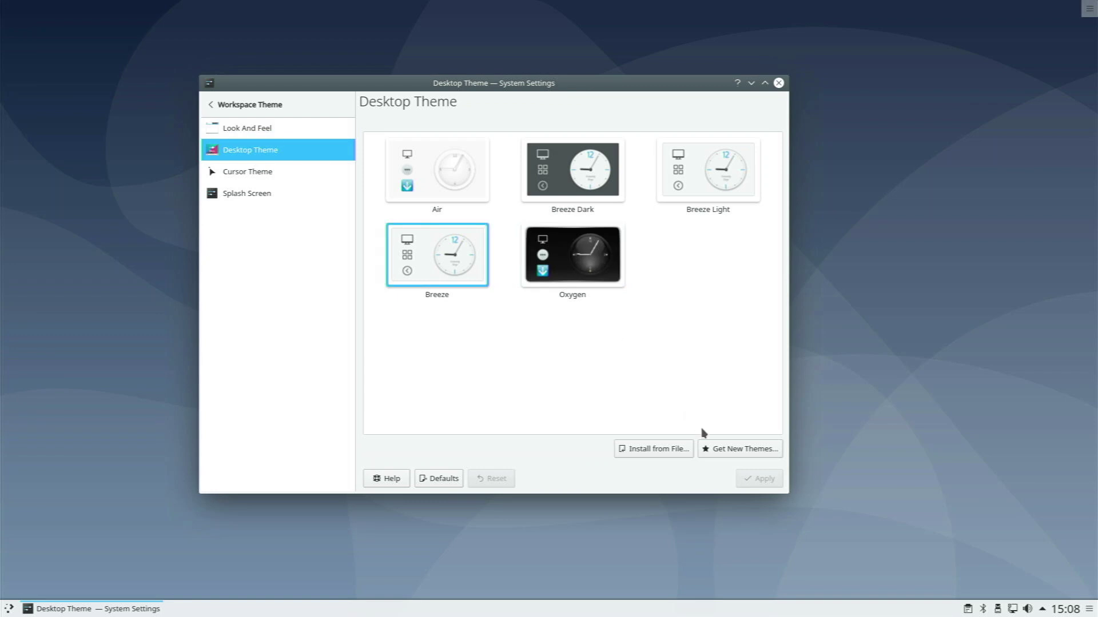
{"action": "left_click", "coordinate": [714, 449]}
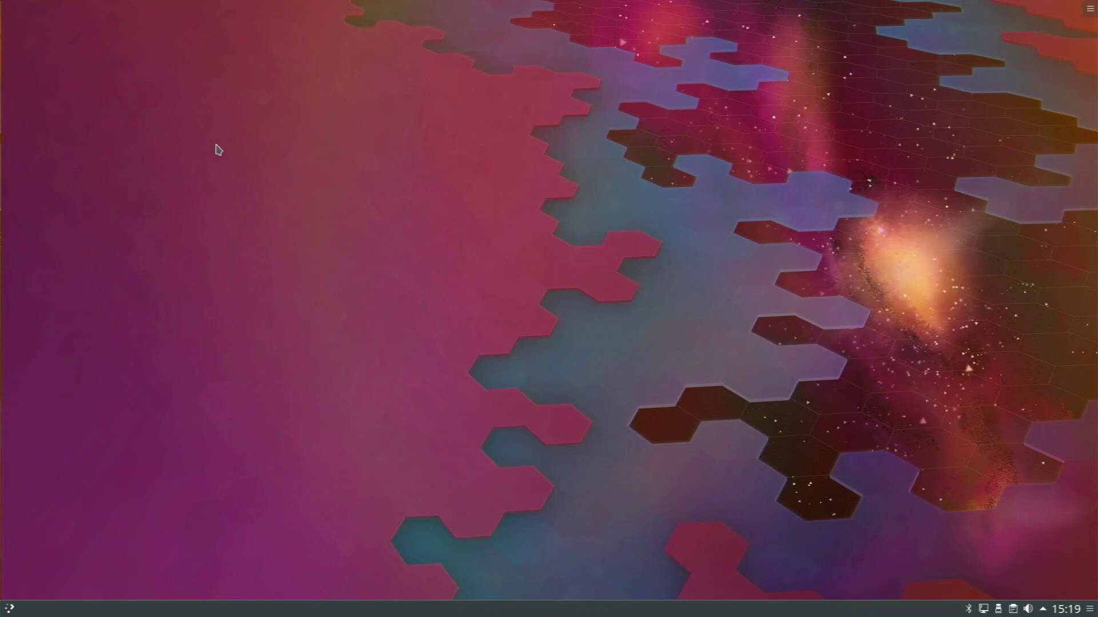
{"action": "left_click", "coordinate": [9, 608]}
{"action": "mouse_move", "coordinate": [87, 588]}
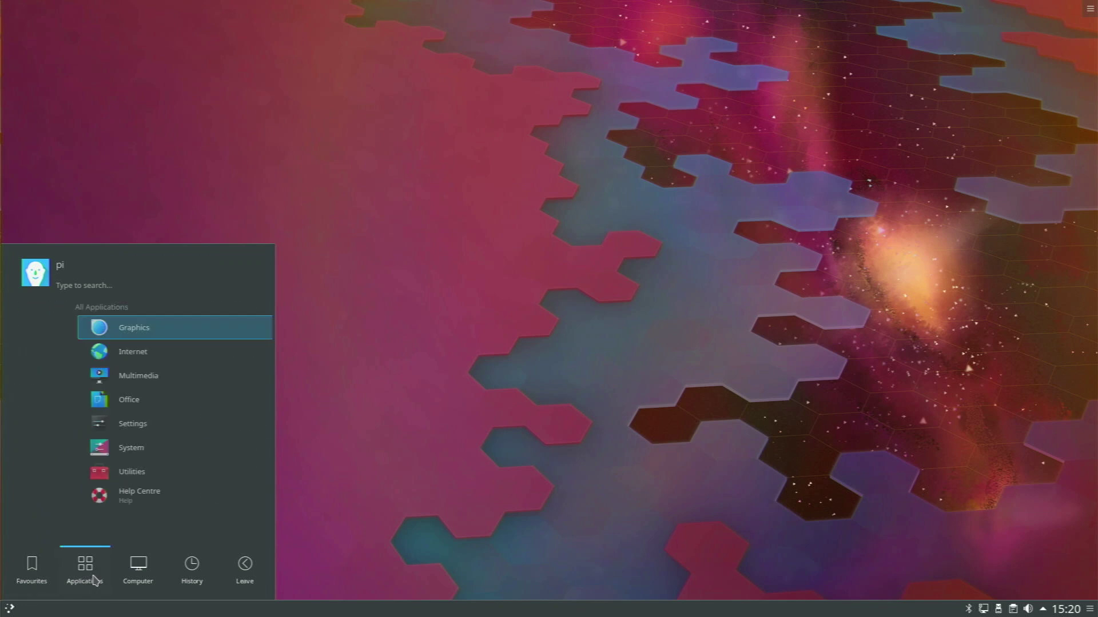
{"action": "left_click", "coordinate": [97, 452]}
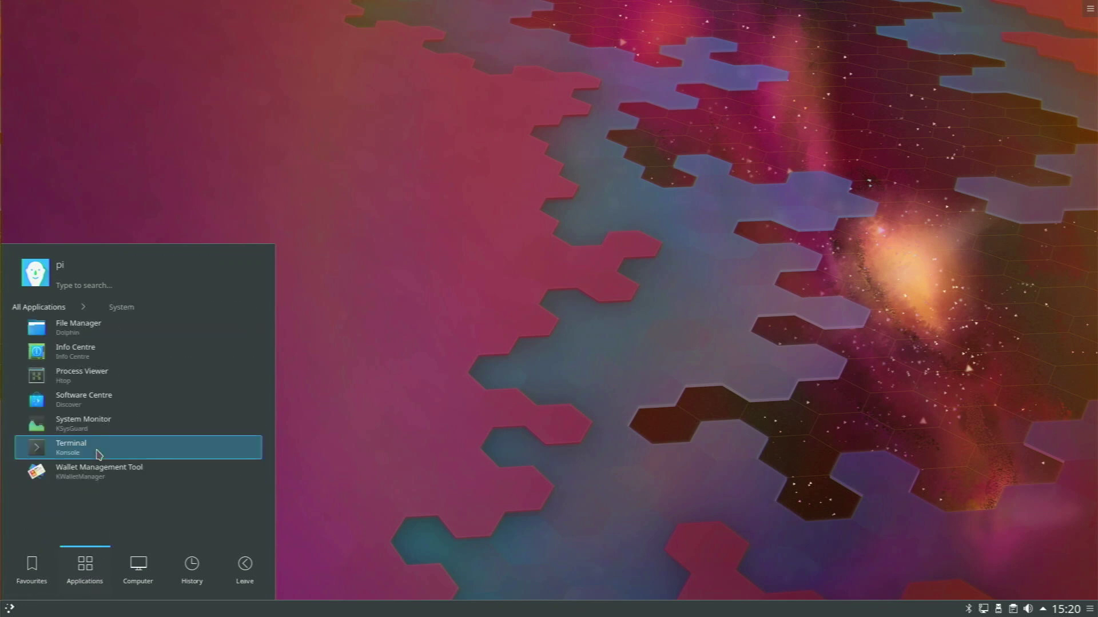
Step: Search Kickoff for 'chromium' and launch it, opening a Google New Tab window
{"action": "left_click", "coordinate": [38, 309]}
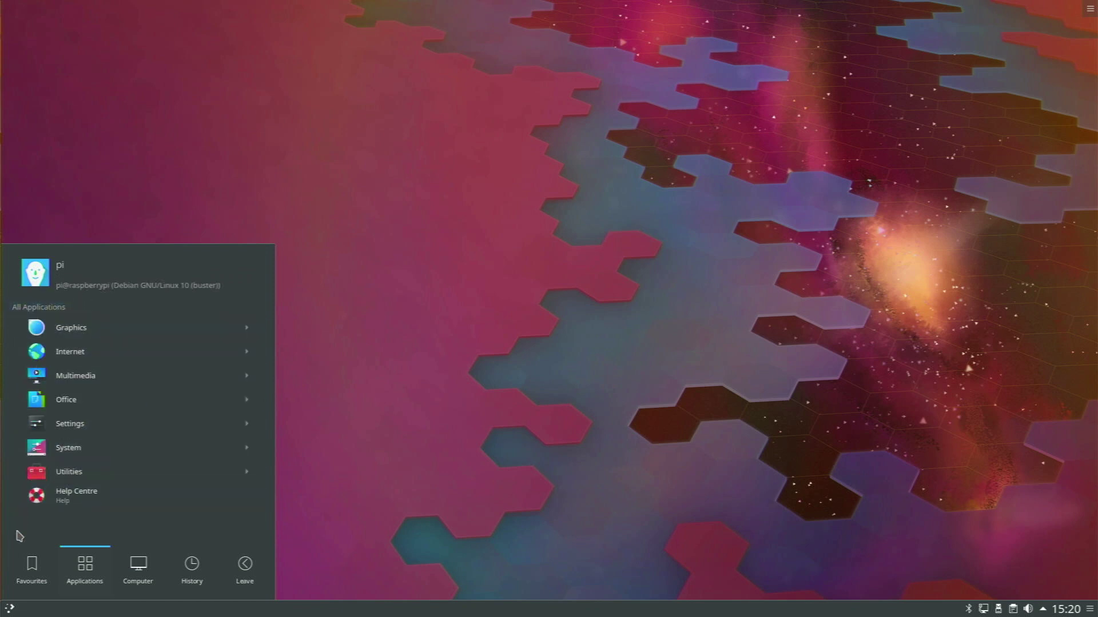
{"action": "mouse_move", "coordinate": [17, 558]}
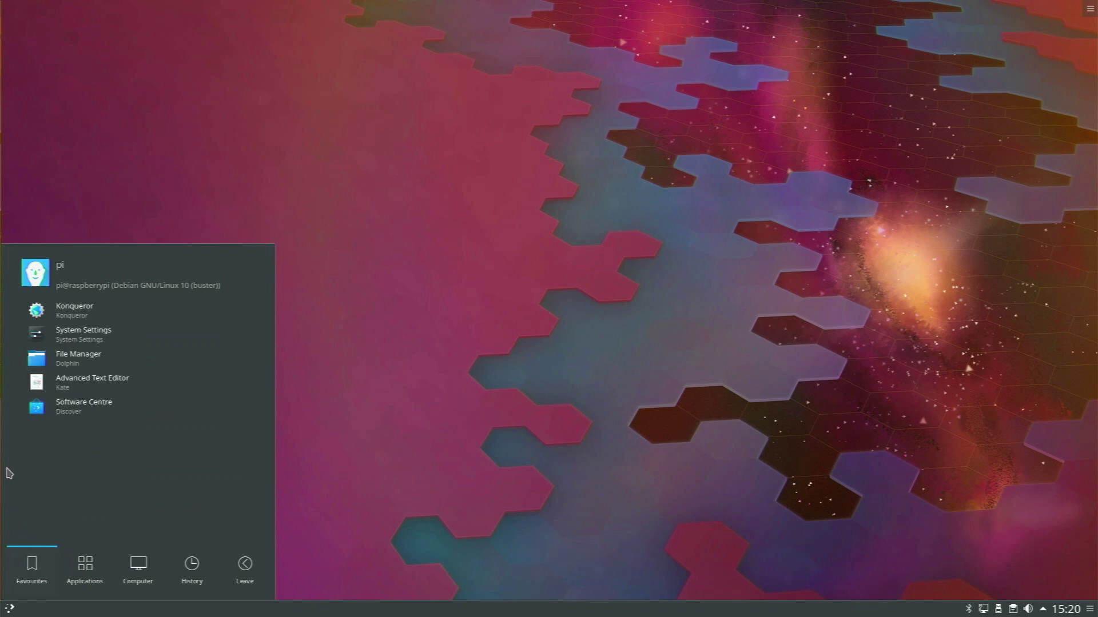
{"action": "type", "text": "chromium"}
{"action": "key", "text": "Return"}
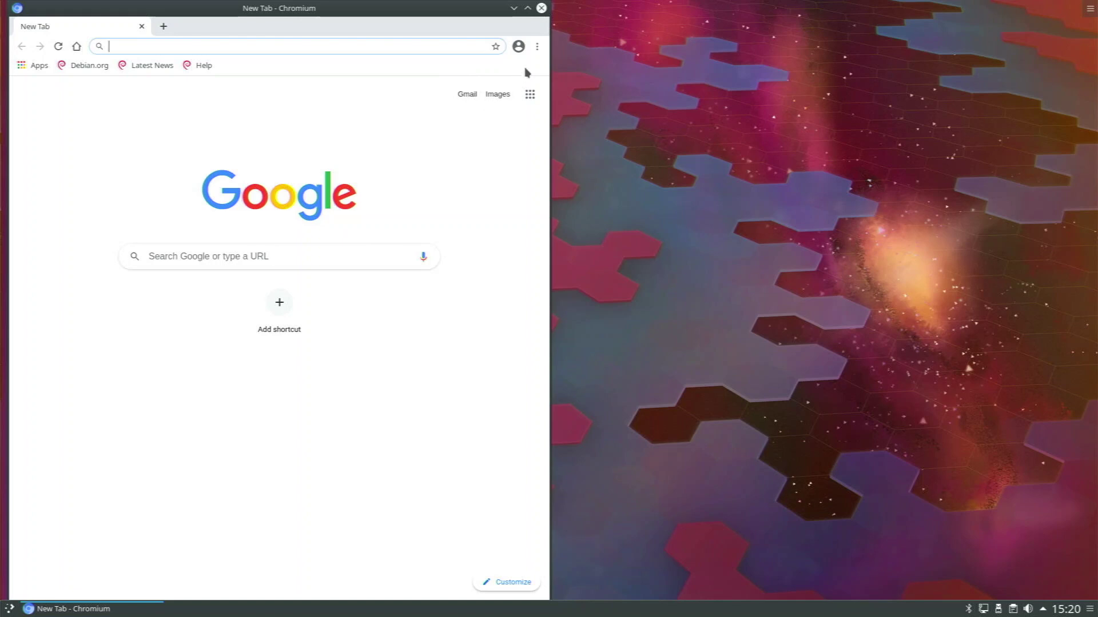
Step: Maximise Chromium's Settings and change the Appearance theme from Classic to GTK+
{"action": "left_click", "coordinate": [539, 48]}
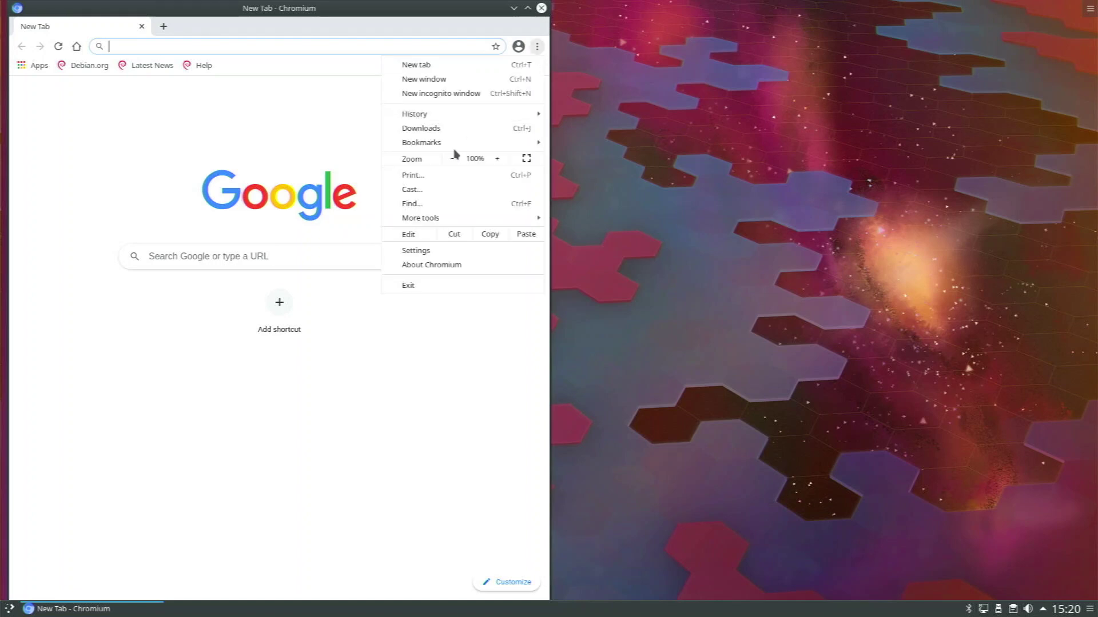
{"action": "left_click", "coordinate": [417, 251]}
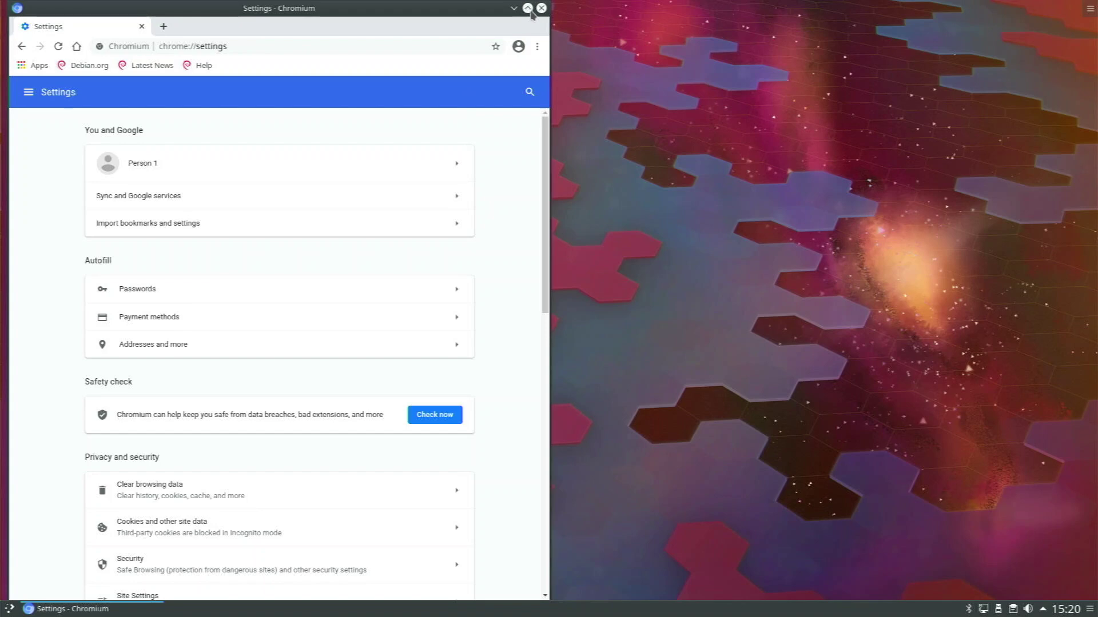
{"action": "left_click", "coordinate": [527, 7]}
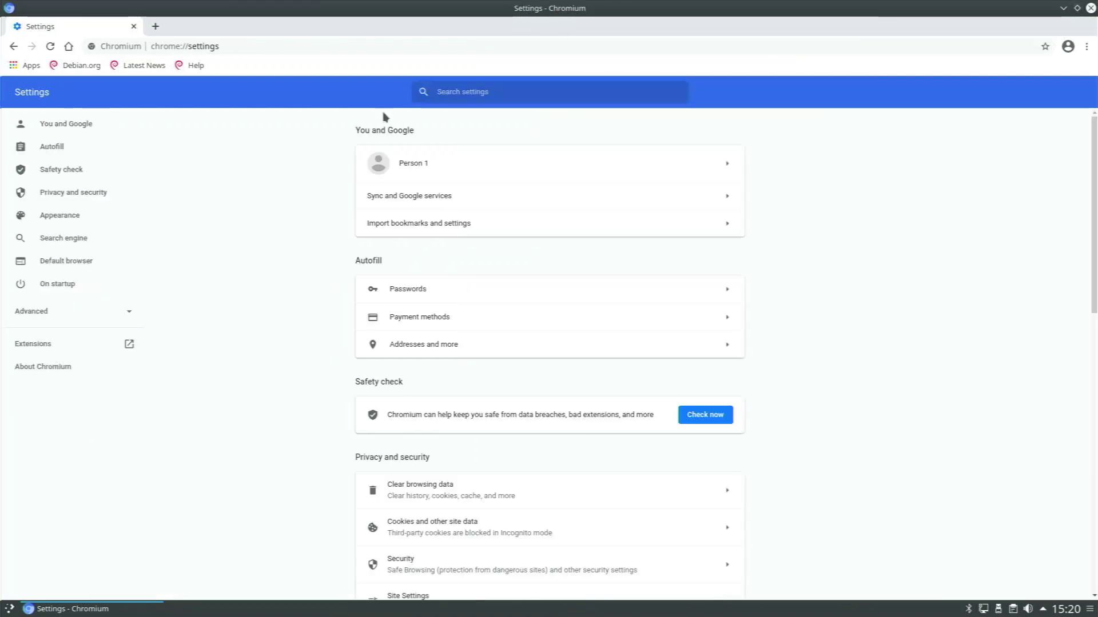
{"action": "left_click", "coordinate": [92, 227]}
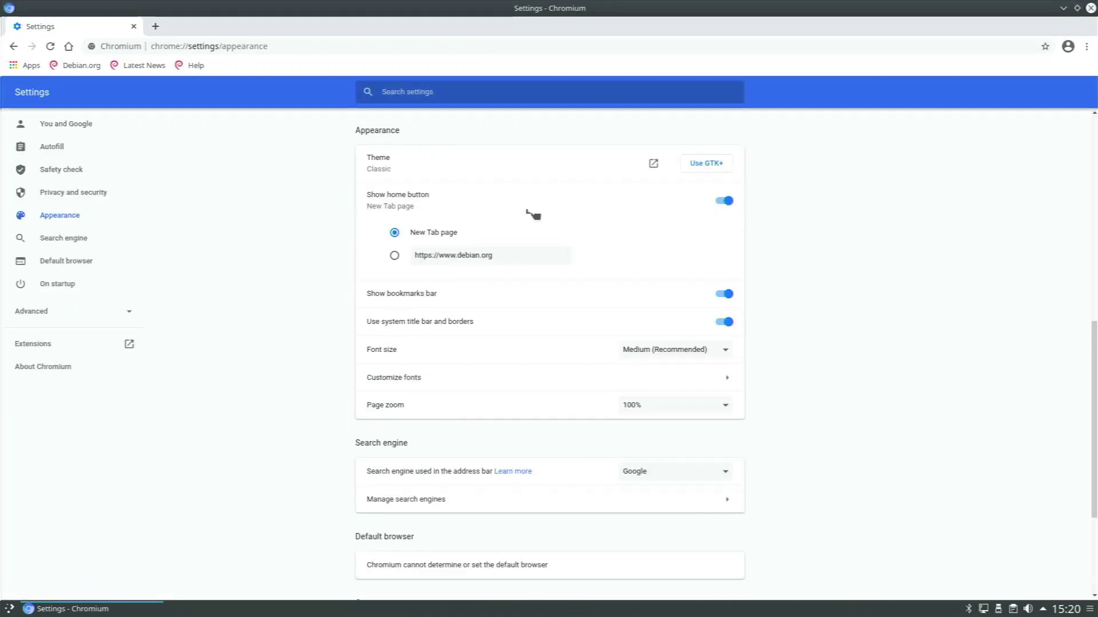
{"action": "left_click", "coordinate": [707, 165]}
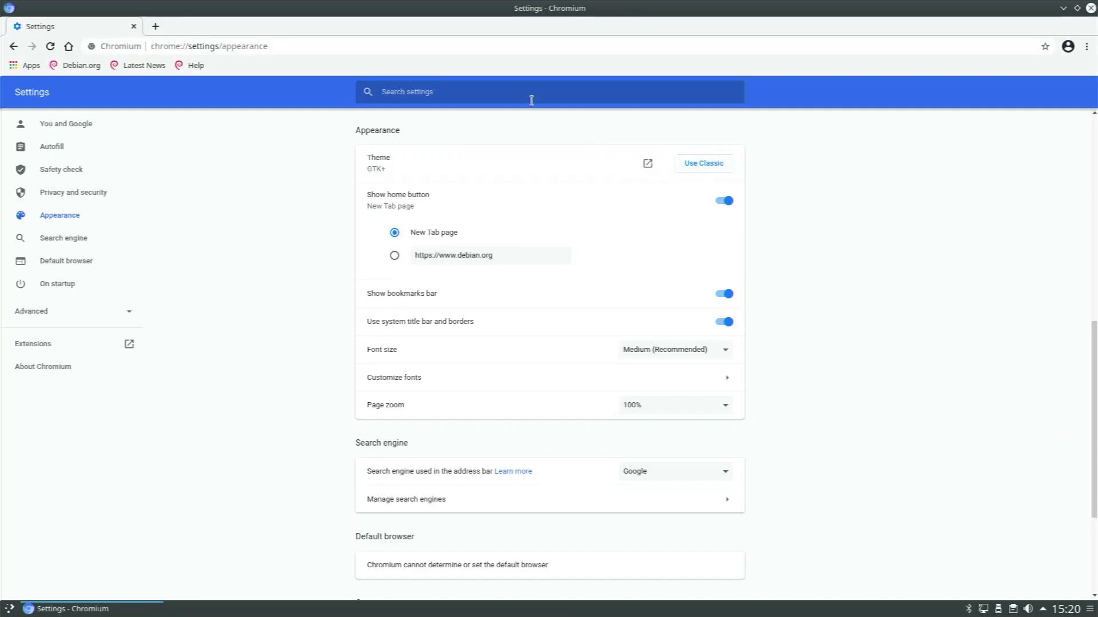
Step: Search Google for 'raspberry poi org' and open the Raspberry Pi website result
{"action": "left_click", "coordinate": [525, 41]}
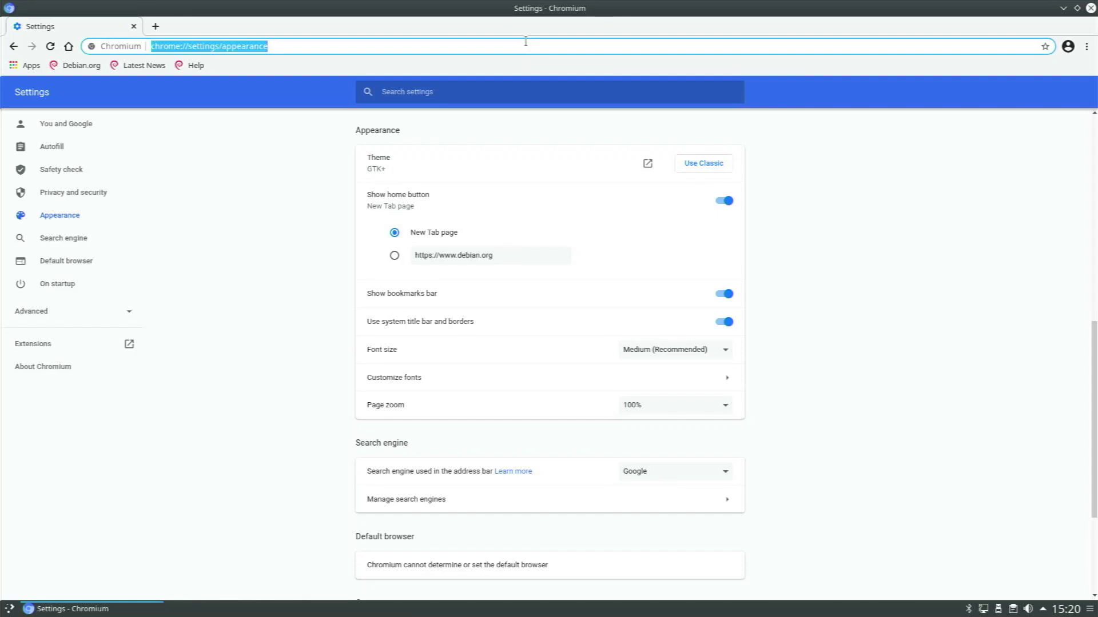
{"action": "key", "text": "BackSpace"}
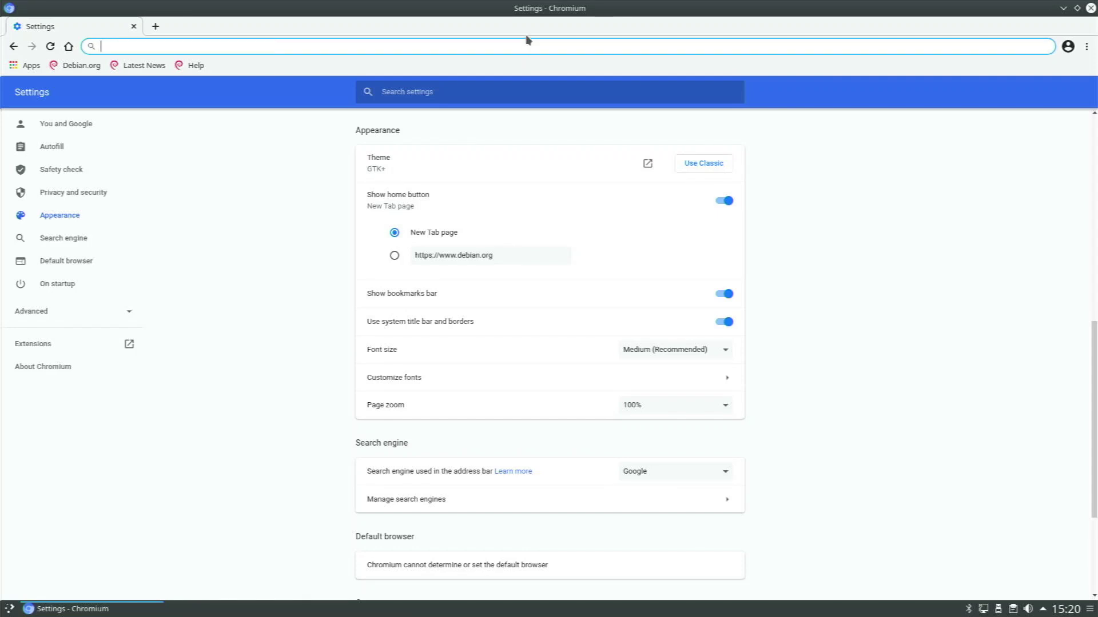
{"action": "type", "text": "raspb"}
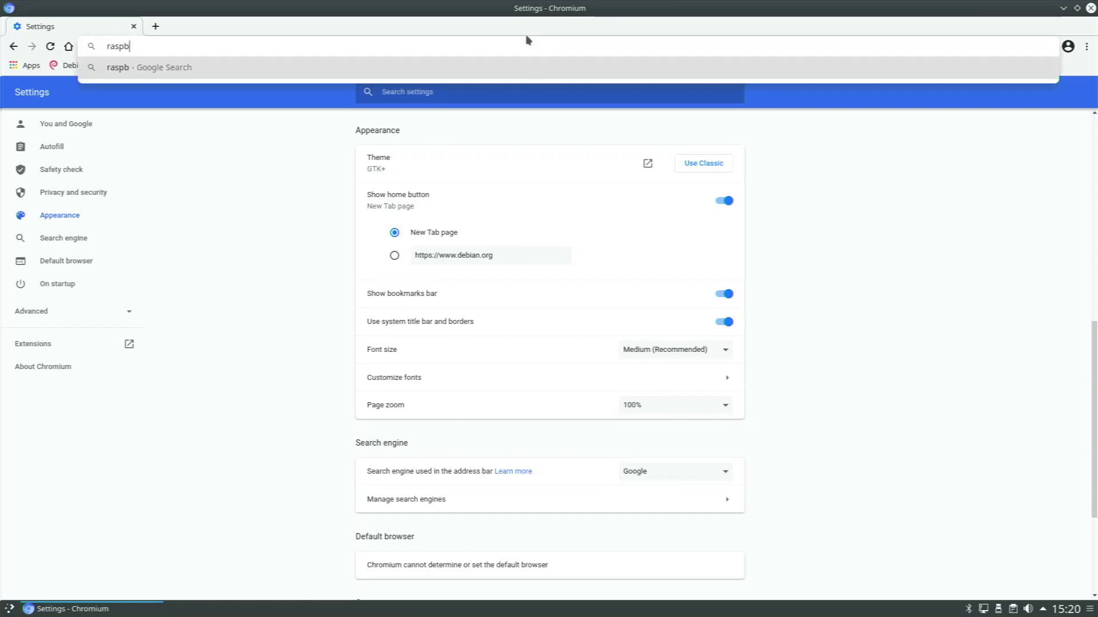
{"action": "type", "text": "erry poi org"}
{"action": "key", "text": "Return"}
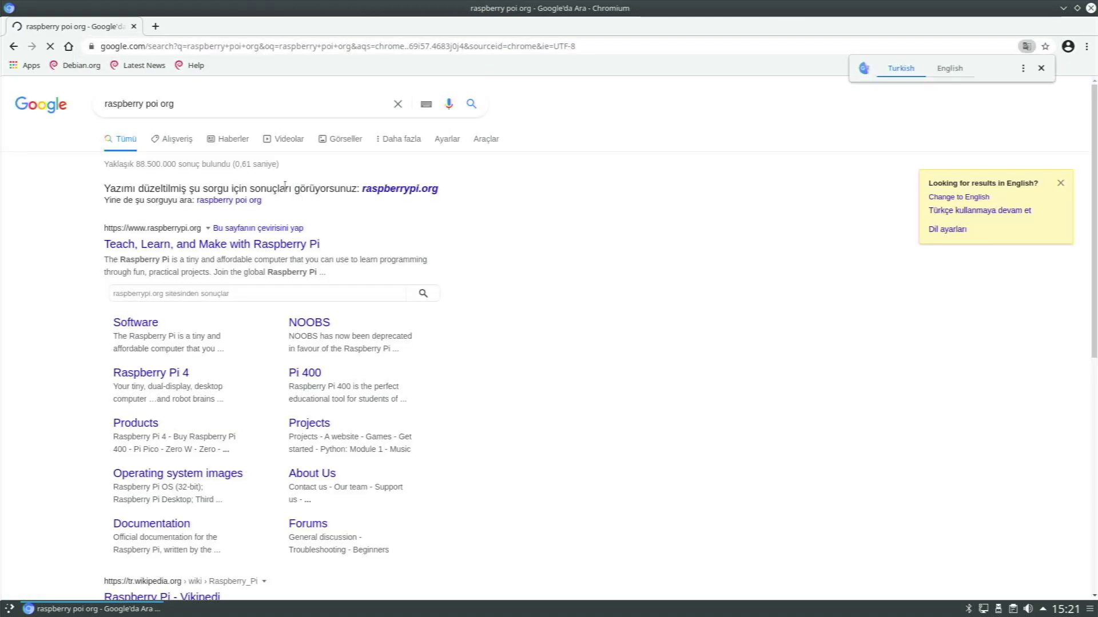
{"action": "scroll", "coordinate": [281, 196], "scroll_direction": "down", "scroll_amount": 4}
{"action": "scroll", "coordinate": [280, 202], "scroll_direction": "up", "scroll_amount": 4}
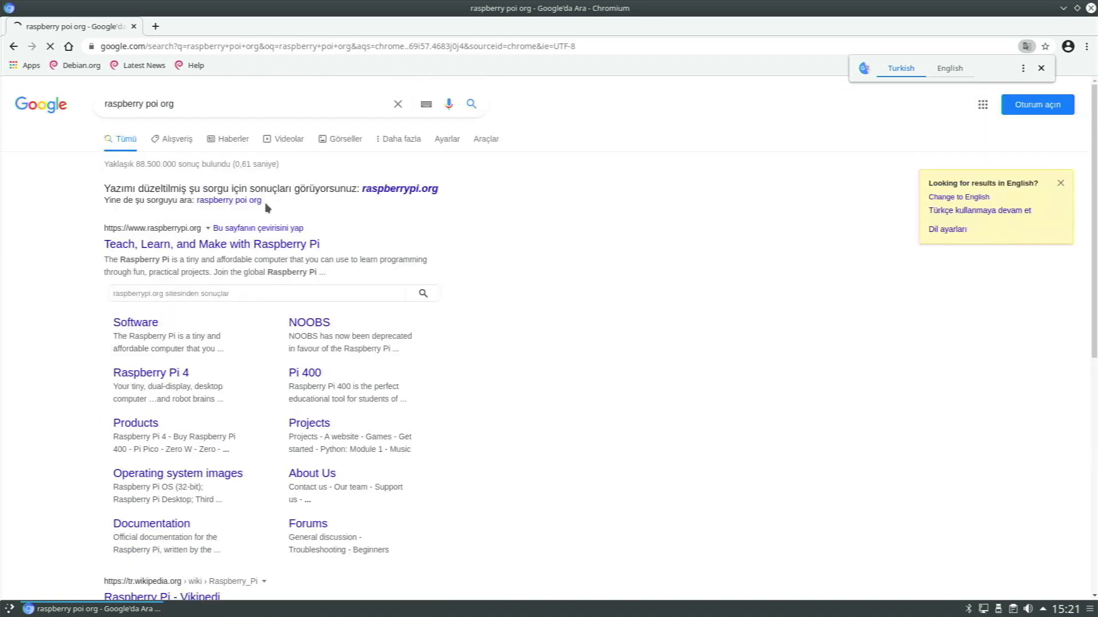
{"action": "left_click", "coordinate": [265, 245]}
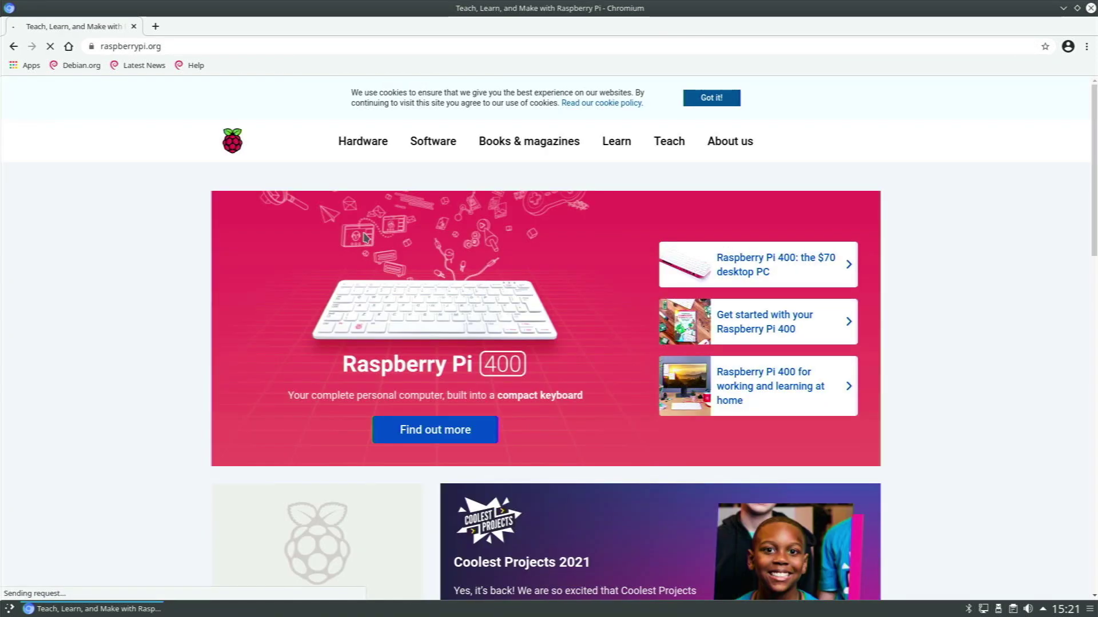
Step: Scroll down raspberrypi.org and back up to the Raspberry Pi 400 banner
{"action": "scroll", "coordinate": [354, 231], "scroll_direction": "down", "scroll_amount": 5}
{"action": "scroll", "coordinate": [342, 229], "scroll_direction": "down", "scroll_amount": 5}
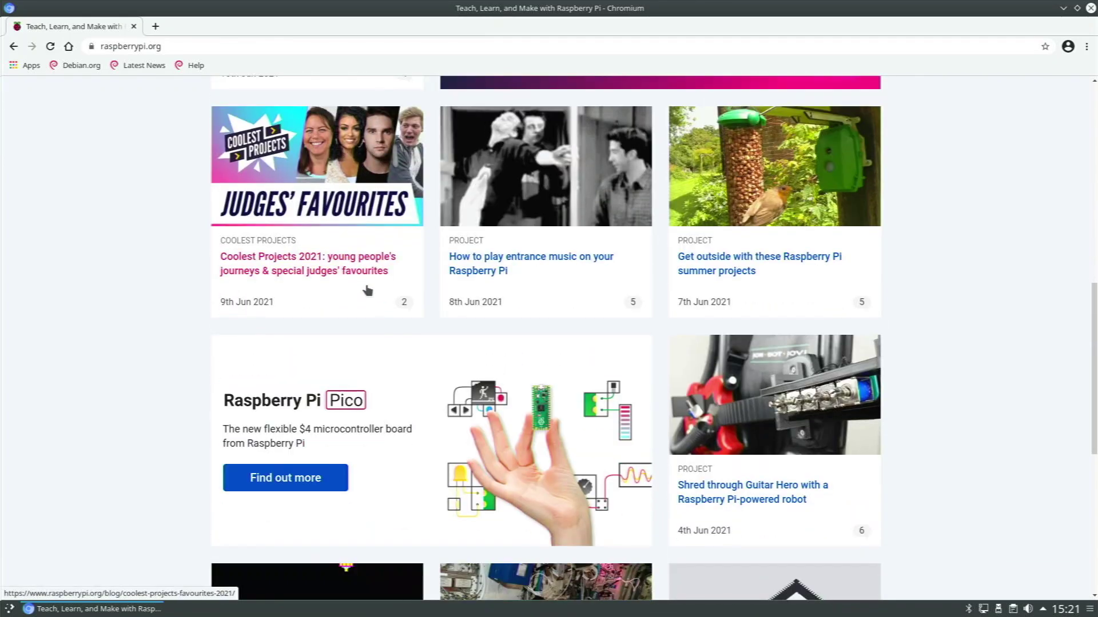
{"action": "scroll", "coordinate": [366, 274], "scroll_direction": "down", "scroll_amount": 4}
{"action": "scroll", "coordinate": [269, 171], "scroll_direction": "up", "scroll_amount": 12}
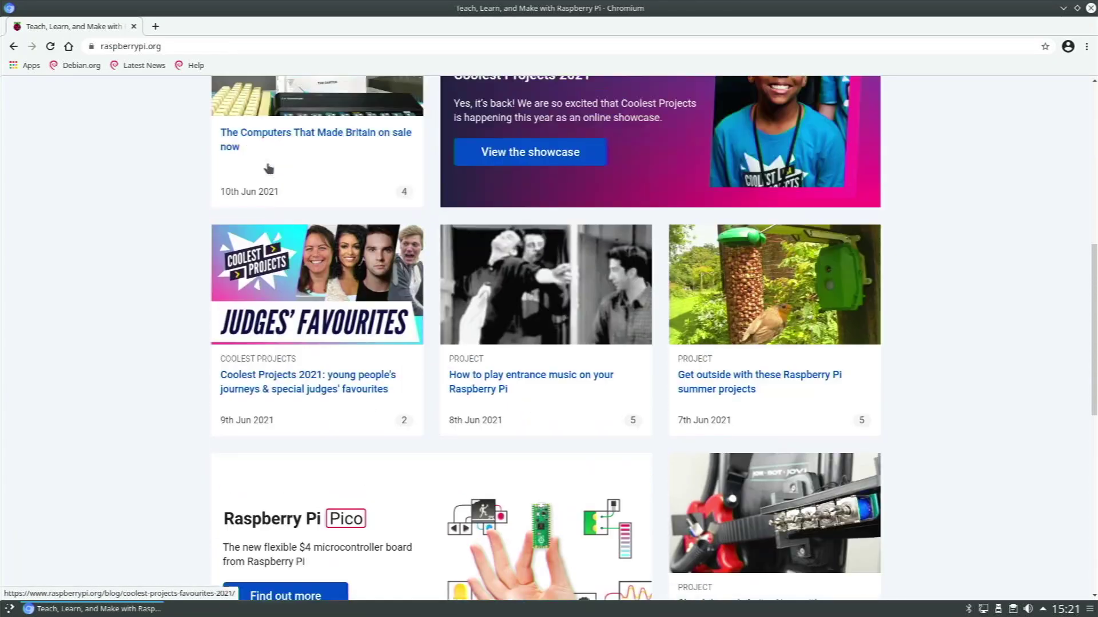
{"action": "scroll", "coordinate": [260, 165], "scroll_direction": "up", "scroll_amount": 2}
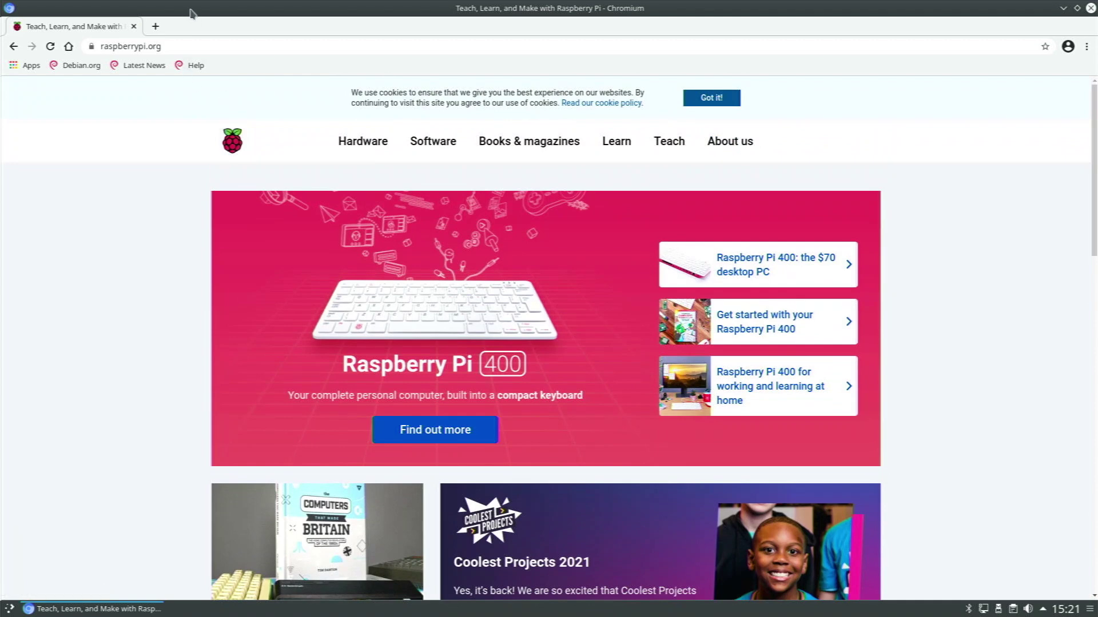
Step: Load amazon.com in a new tab and scroll to the Top Sellers and video-game gift rows
{"action": "left_click", "coordinate": [153, 28]}
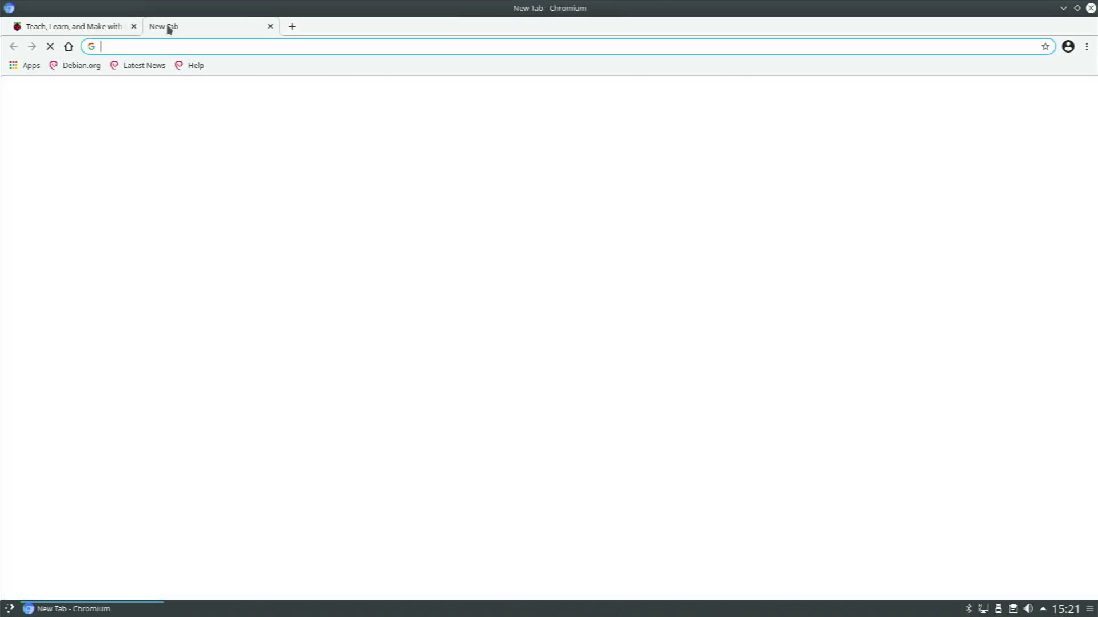
{"action": "type", "text": "amazon.co"}
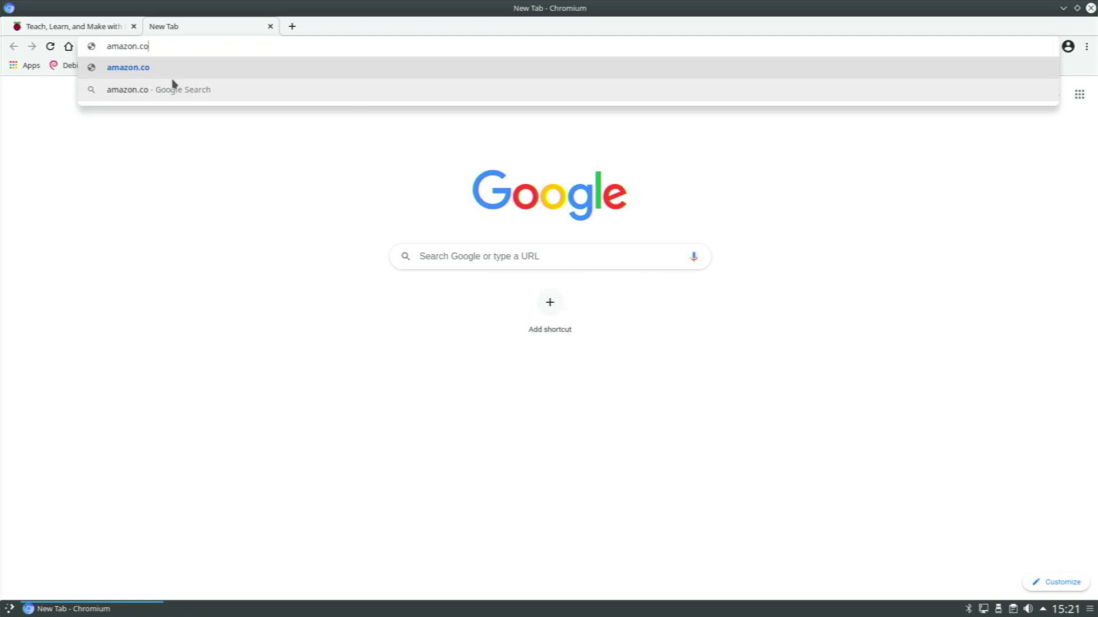
{"action": "key", "text": "BackSpace"}
{"action": "type", "text": "o"}
{"action": "key", "text": "Return"}
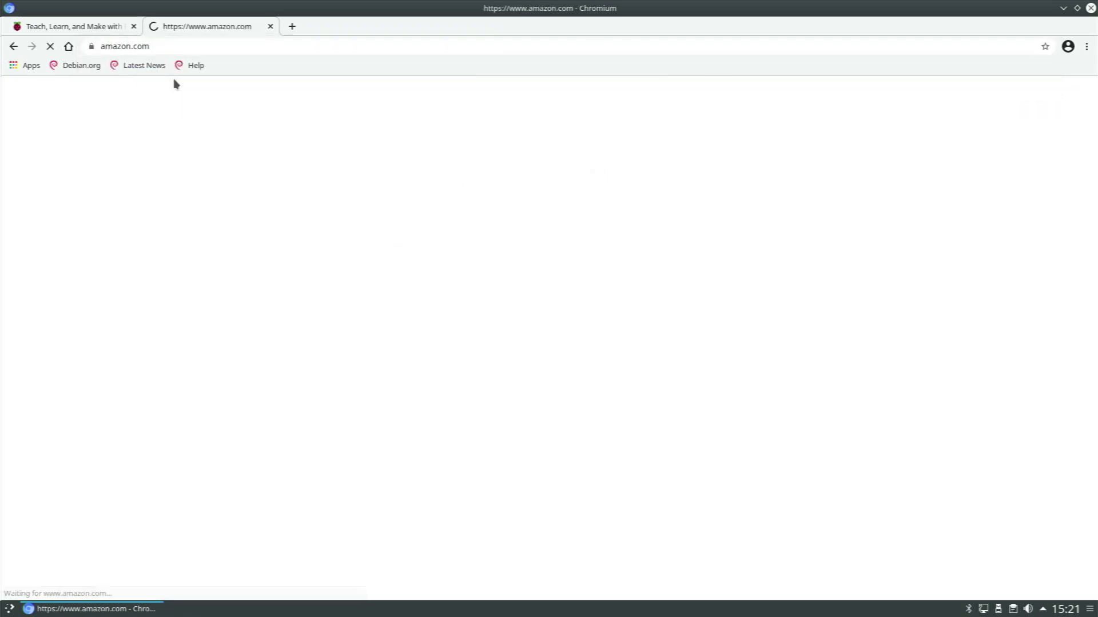
{"action": "scroll", "coordinate": [223, 164], "scroll_direction": "down", "scroll_amount": 10}
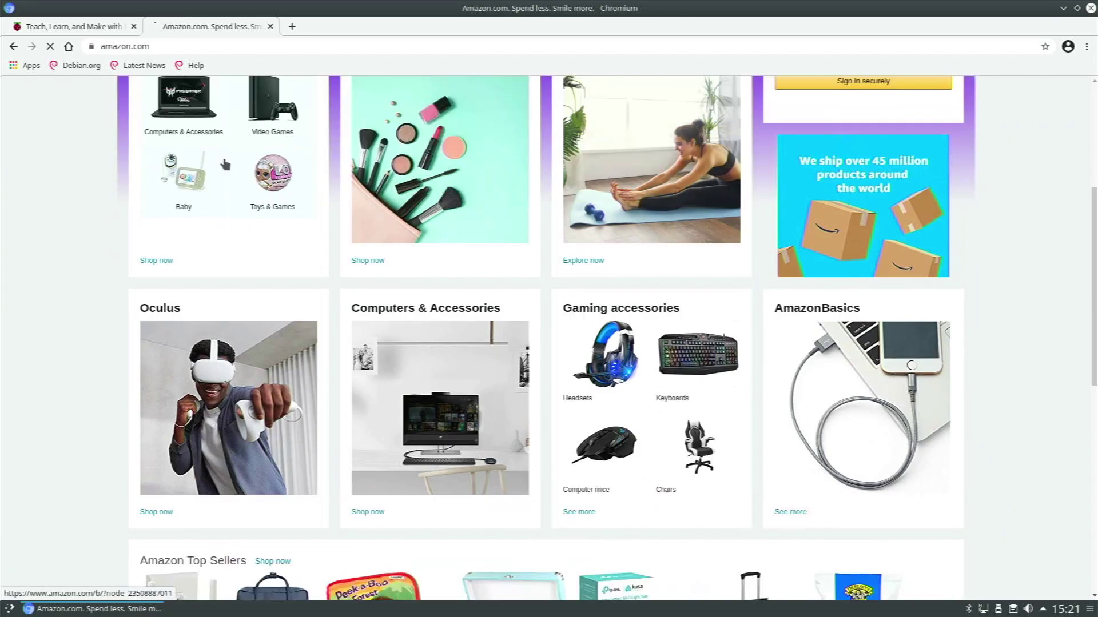
{"action": "scroll", "coordinate": [225, 162], "scroll_direction": "up", "scroll_amount": 10}
{"action": "scroll", "coordinate": [224, 162], "scroll_direction": "down", "scroll_amount": 13}
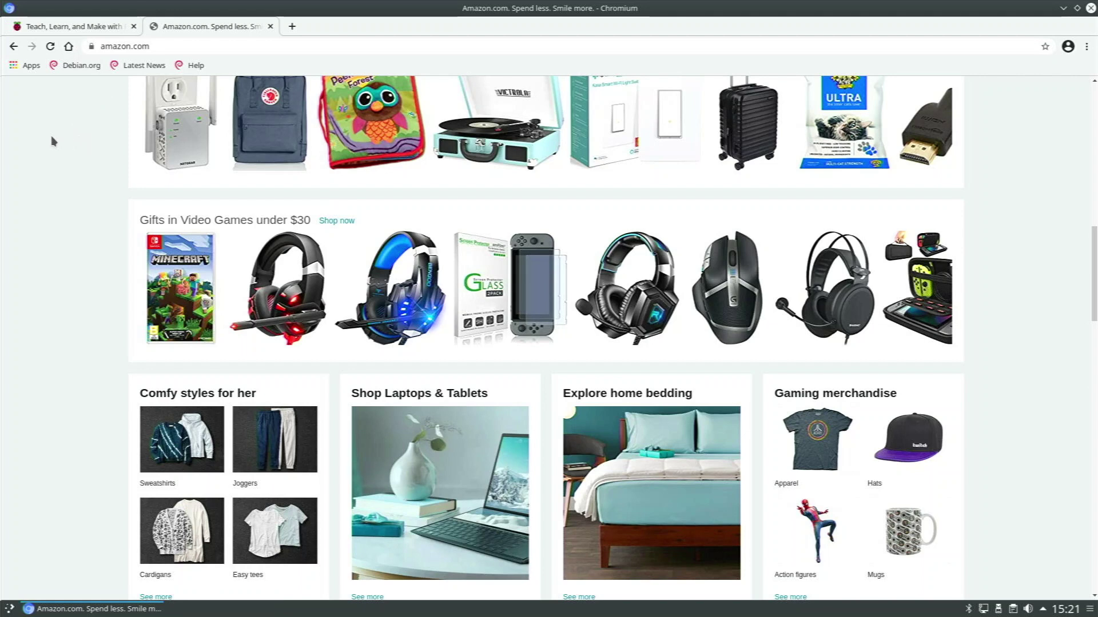
Step: Launch Konsole, run htop, and move its window to the screen centre
{"action": "key", "text": "super"}
{"action": "type", "text": "konso"}
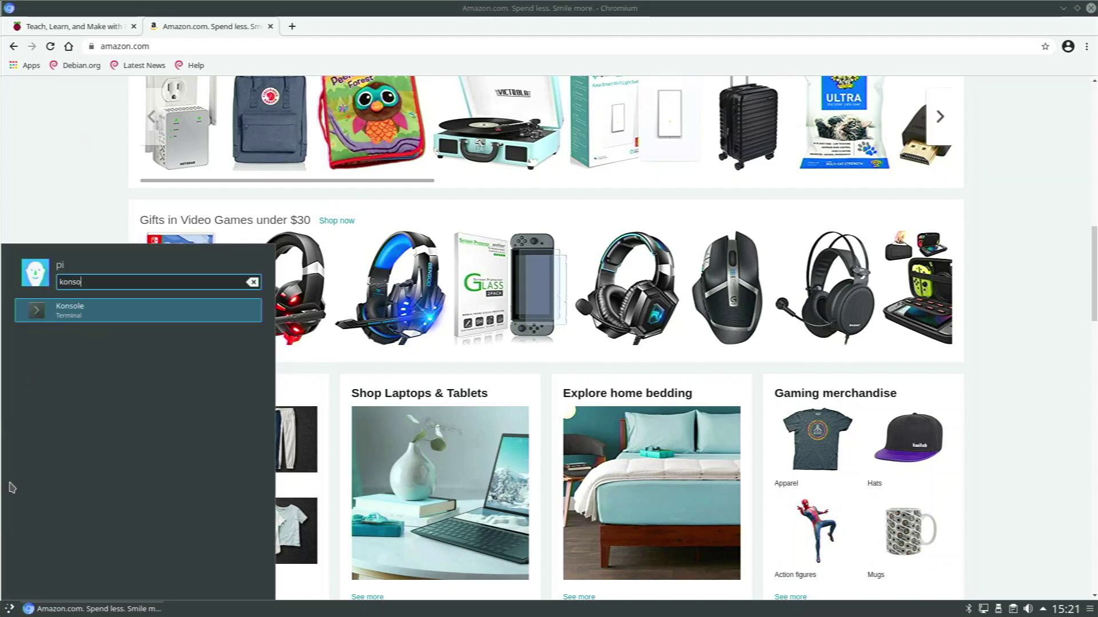
{"action": "key", "text": "Return"}
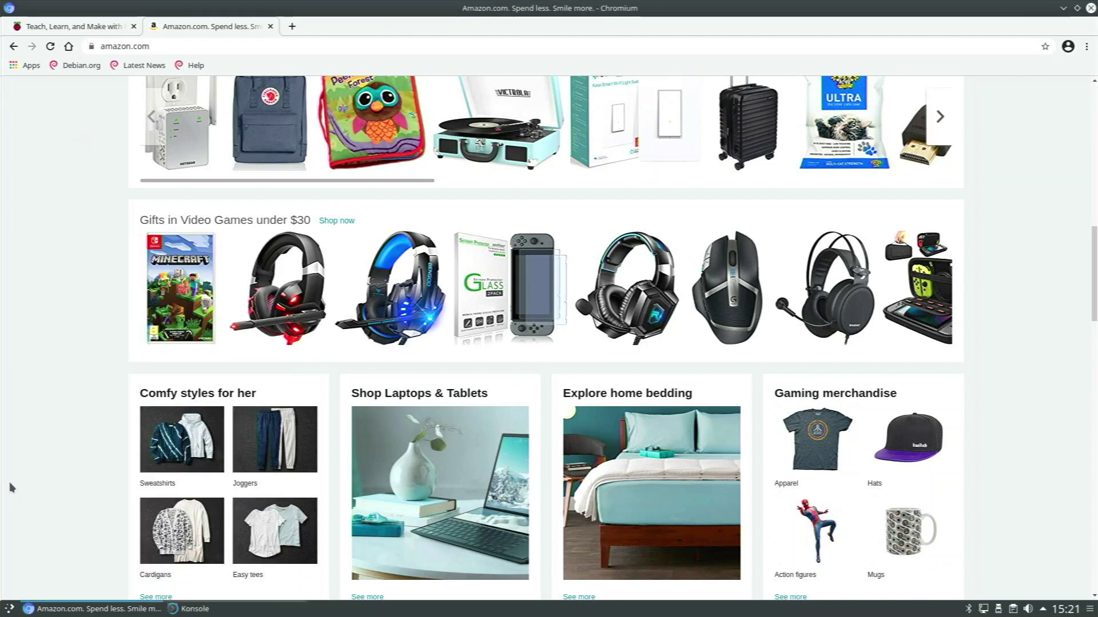
{"action": "type", "text": "htop"}
{"action": "key", "text": "Return"}
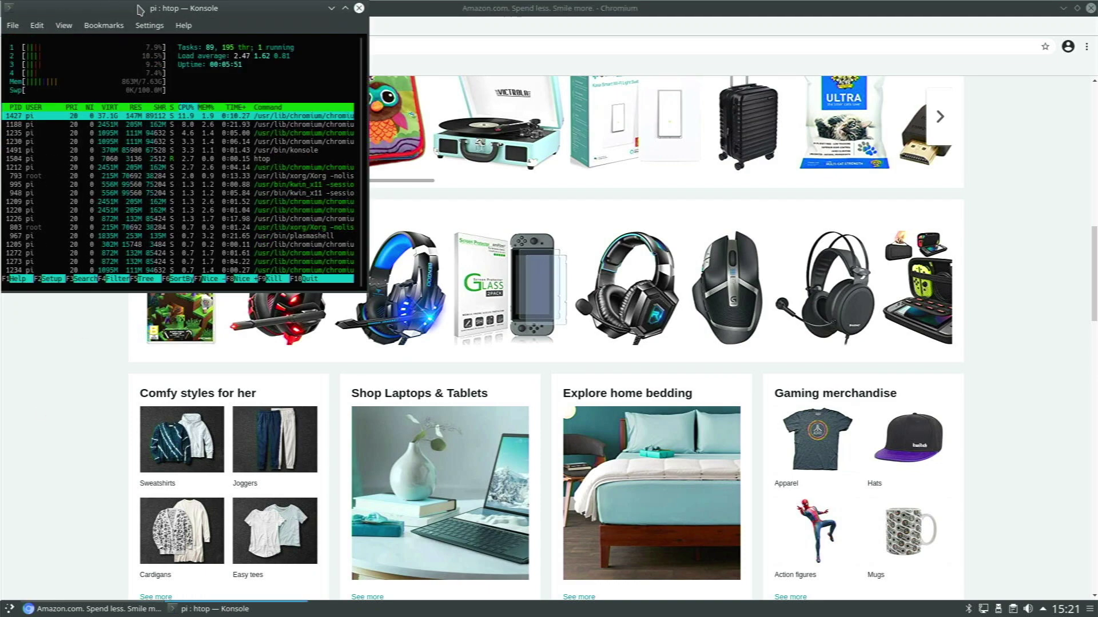
{"action": "left_click_drag", "start_coordinate": [139, 7], "coordinate": [717, 258]}
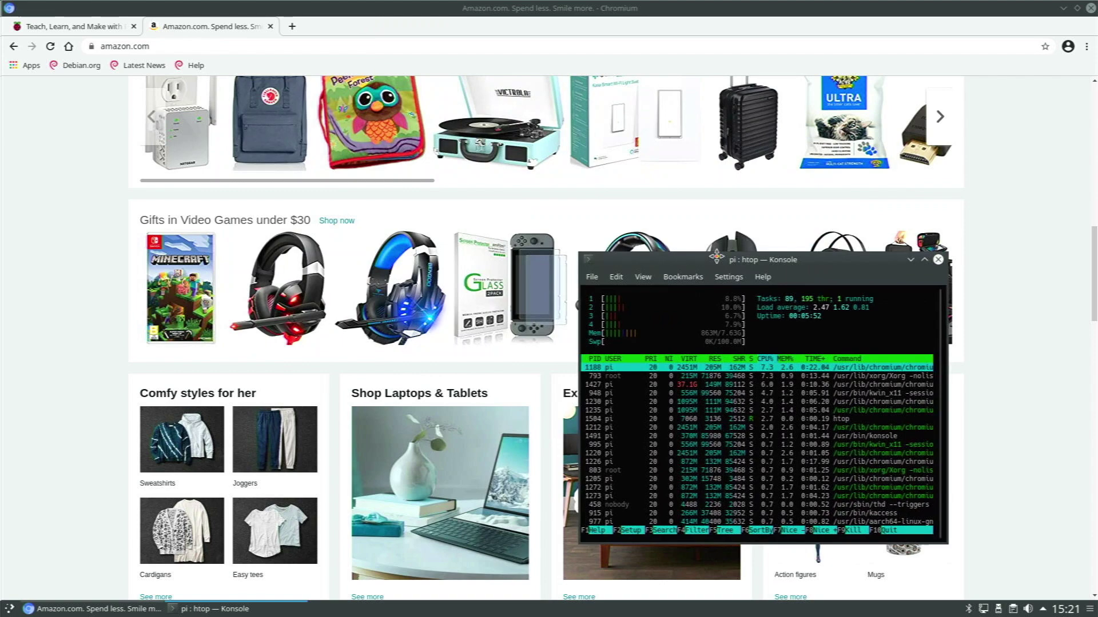
Step: Return to Chromium and close the raspberrypi.org tab, leaving only Amazon.com
{"action": "left_click", "coordinate": [371, 7]}
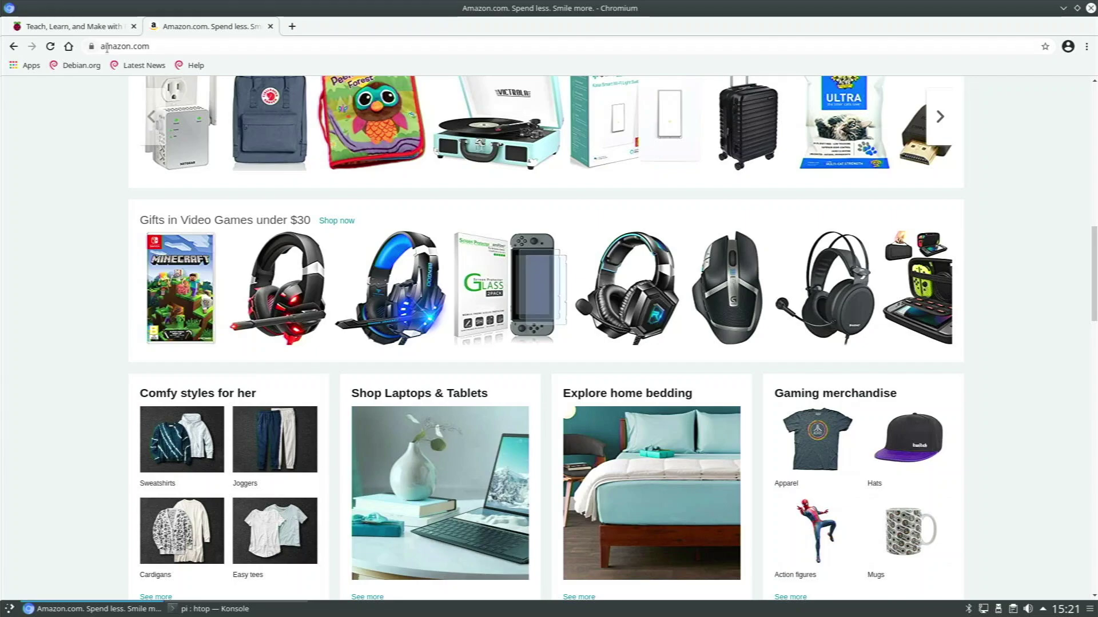
{"action": "left_click", "coordinate": [133, 26]}
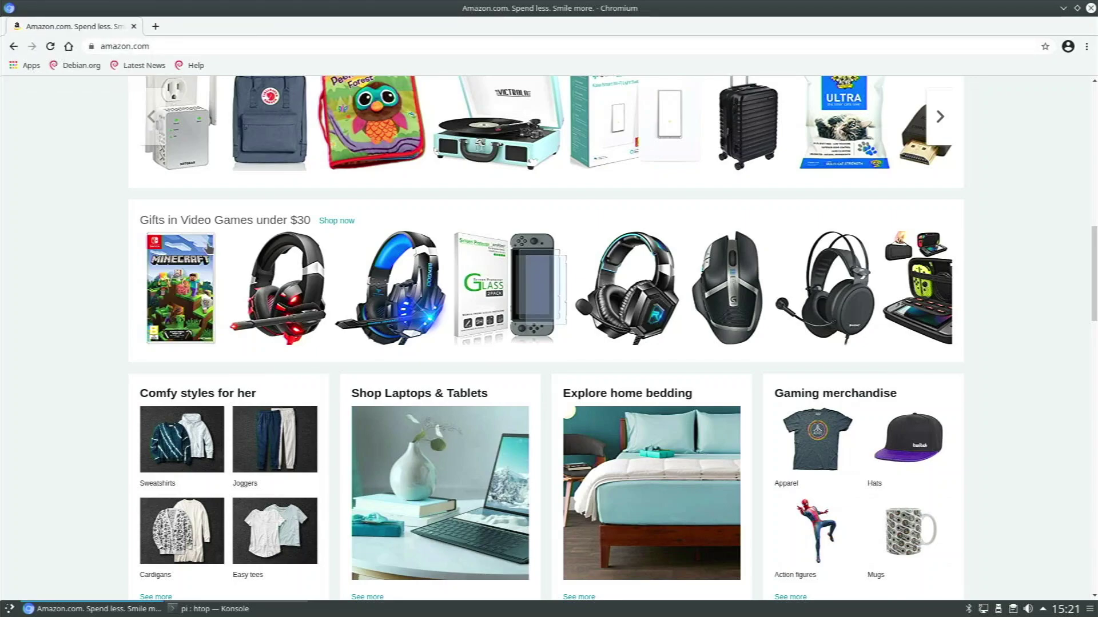
{"action": "scroll", "coordinate": [191, 233], "scroll_direction": "down", "scroll_amount": 7}
{"action": "scroll", "coordinate": [196, 204], "scroll_direction": "up", "scroll_amount": 9}
{"action": "scroll", "coordinate": [196, 204], "scroll_direction": "up", "scroll_amount": 5}
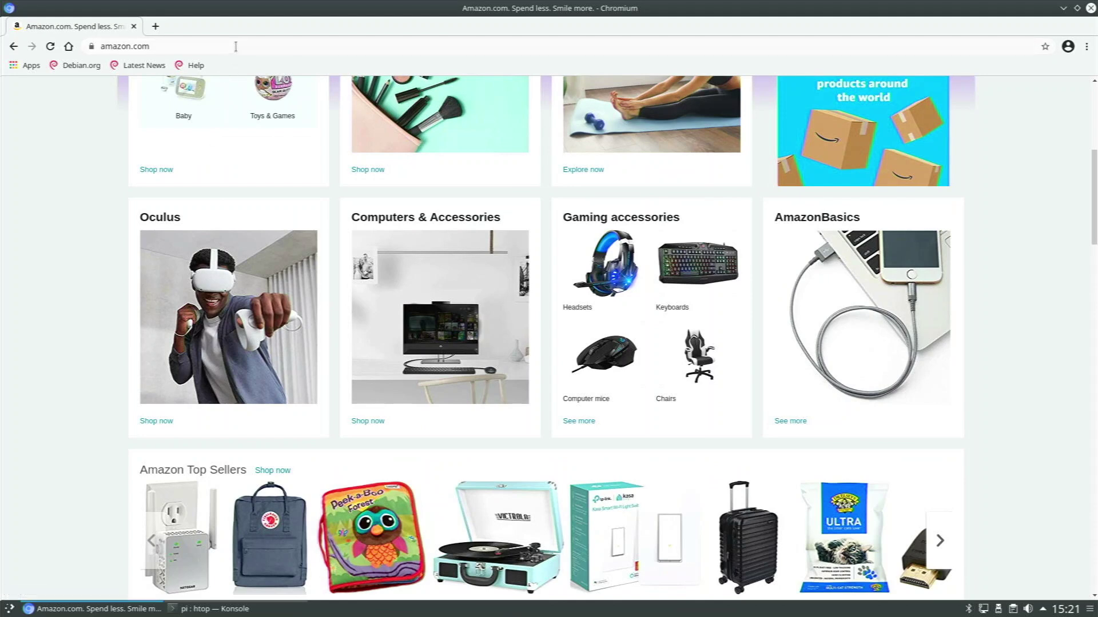
{"action": "left_click", "coordinate": [236, 46]}
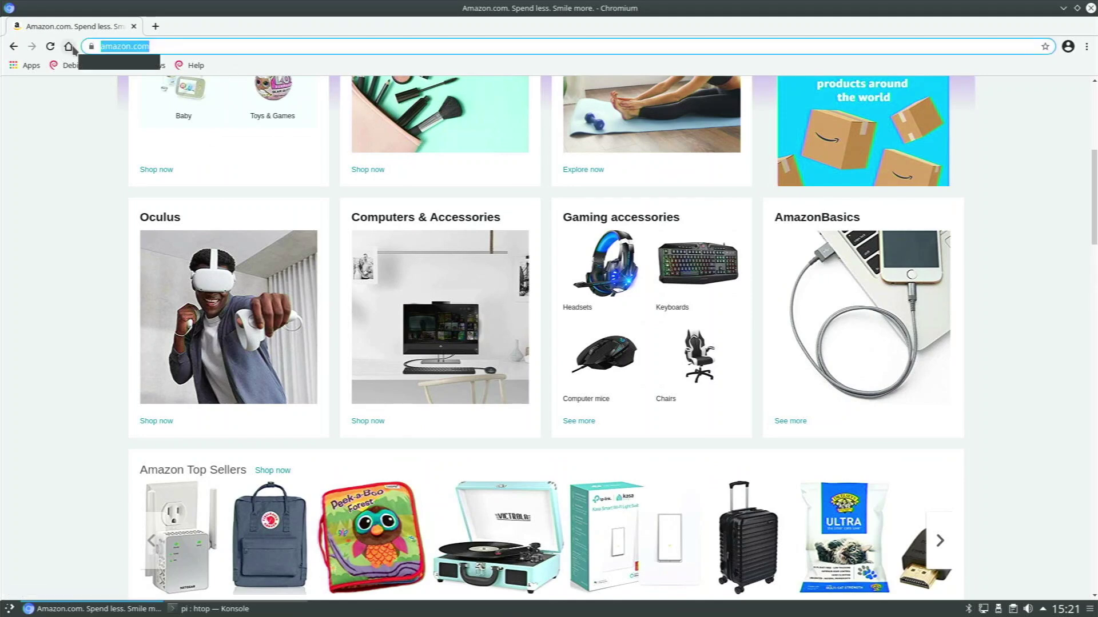
Step: Go to youtube.com and start the 9:56 Big Buck Bunny video from search results
{"action": "type", "text": "youtube.cvo"}
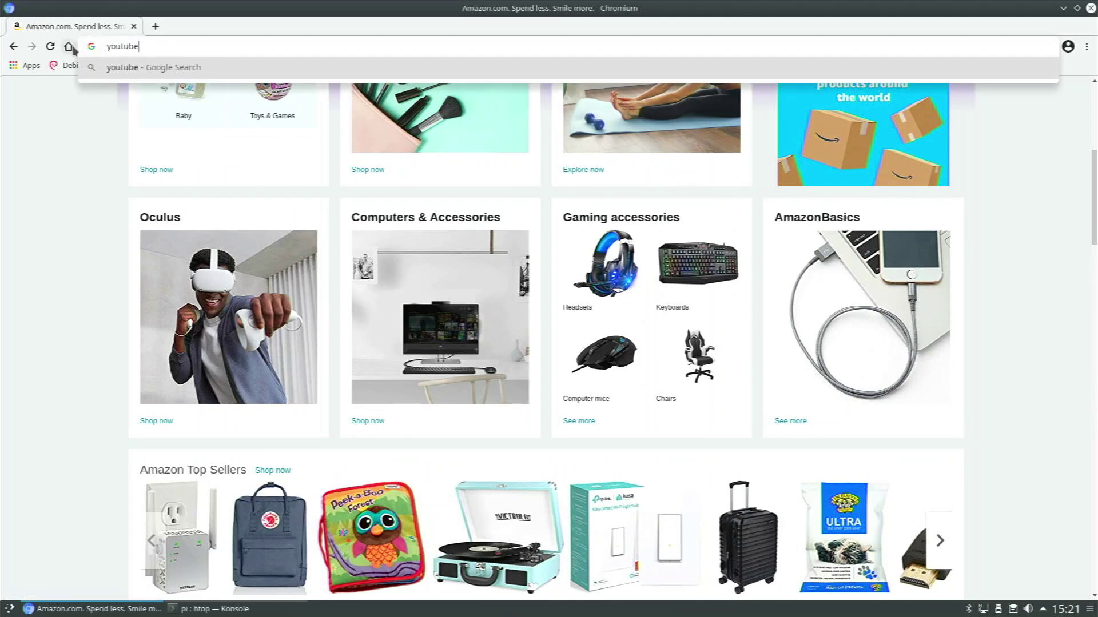
{"action": "key", "text": "BackSpace"}
{"action": "key", "text": "BackSpace"}
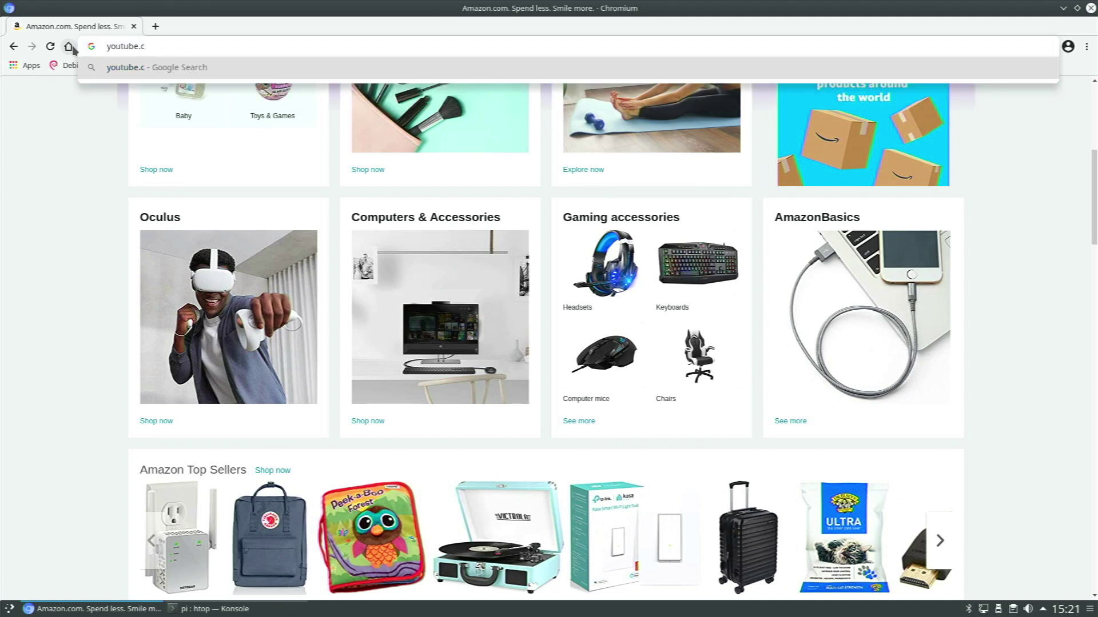
{"action": "type", "text": "om"}
{"action": "key", "text": "Return"}
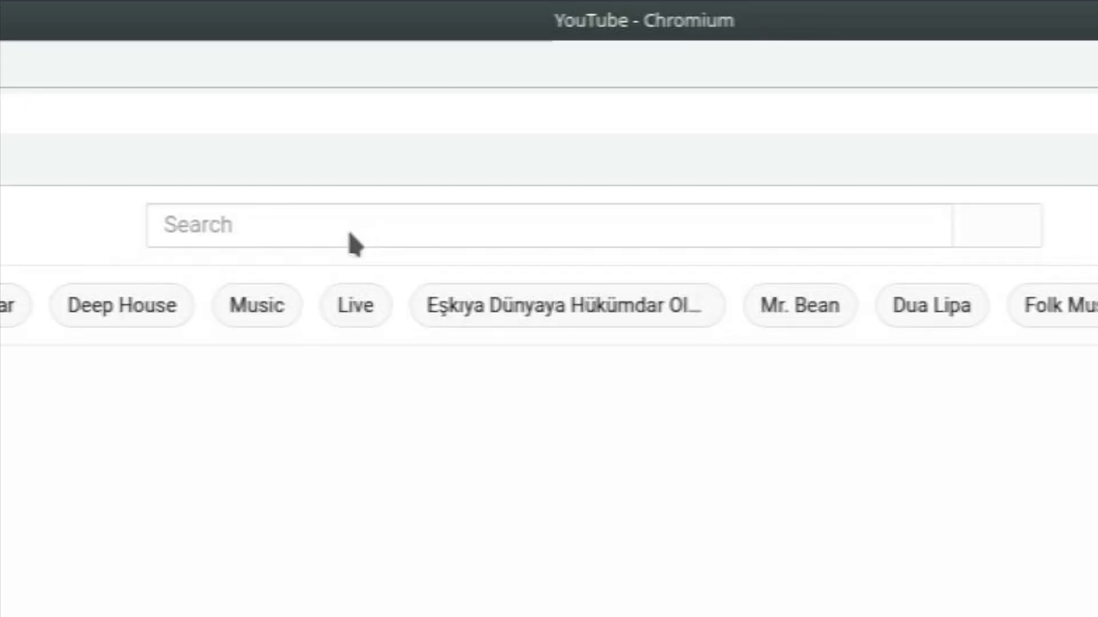
{"action": "left_click", "coordinate": [314, 219]}
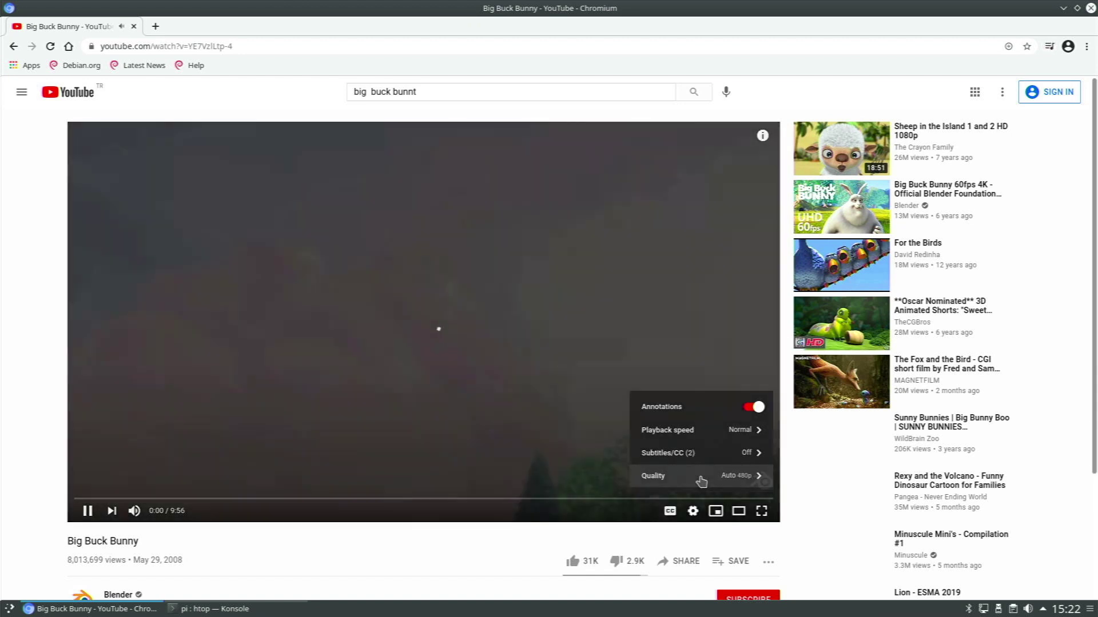
{"action": "left_click", "coordinate": [698, 476]}
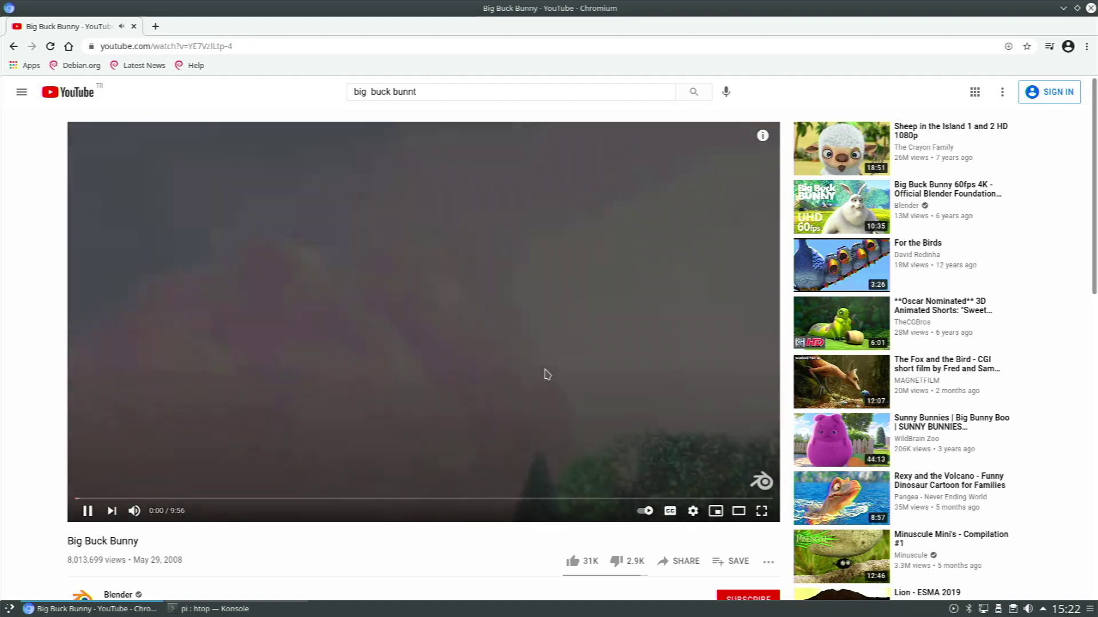
Step: Show the Stats for nerds overlay on Big Buck Bunny, then close the Chromium window
{"action": "right_click", "coordinate": [545, 370]}
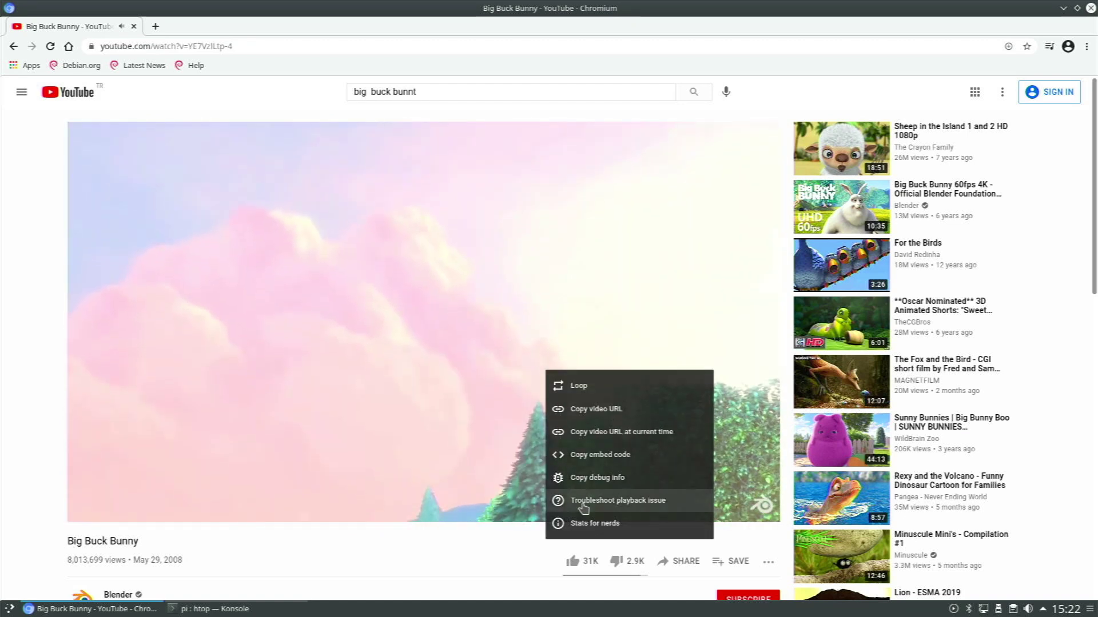
{"action": "left_click", "coordinate": [584, 523]}
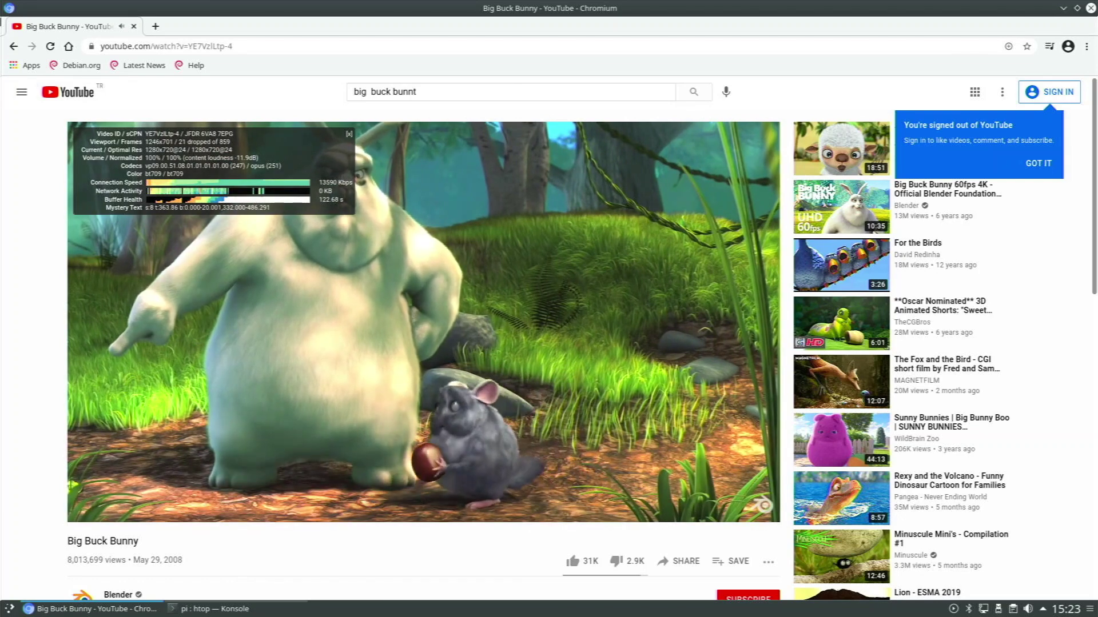
{"action": "left_click", "coordinate": [1091, 8]}
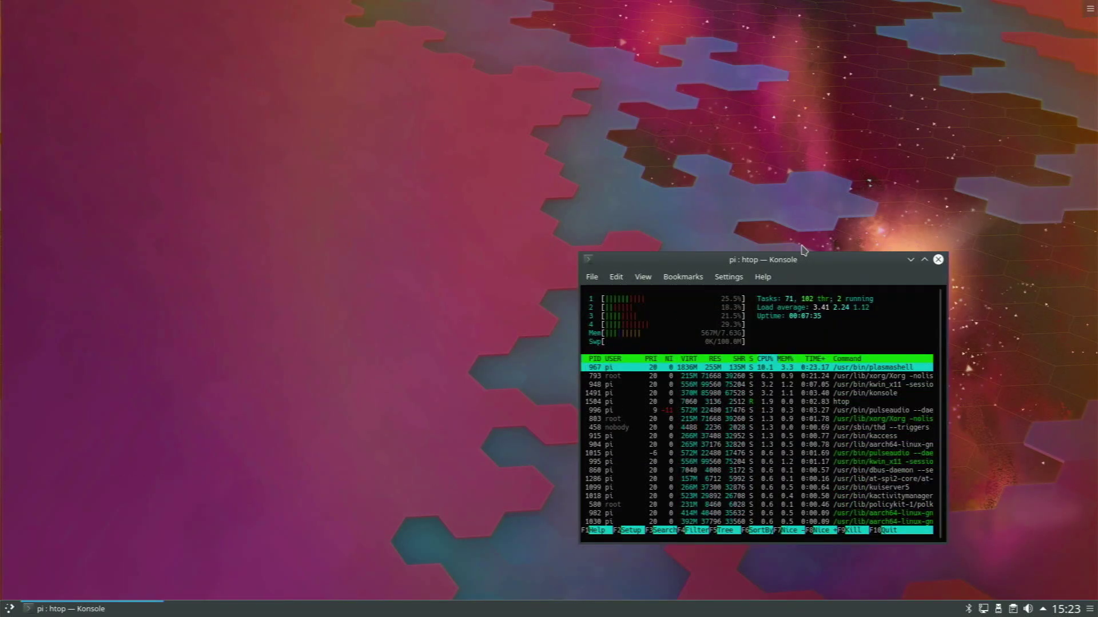
Step: Quit htop and run neofetch, showing Debian 10 aarch64 on a Raspberry Pi 4
{"action": "left_click_drag", "start_coordinate": [806, 262], "coordinate": [705, 169]}
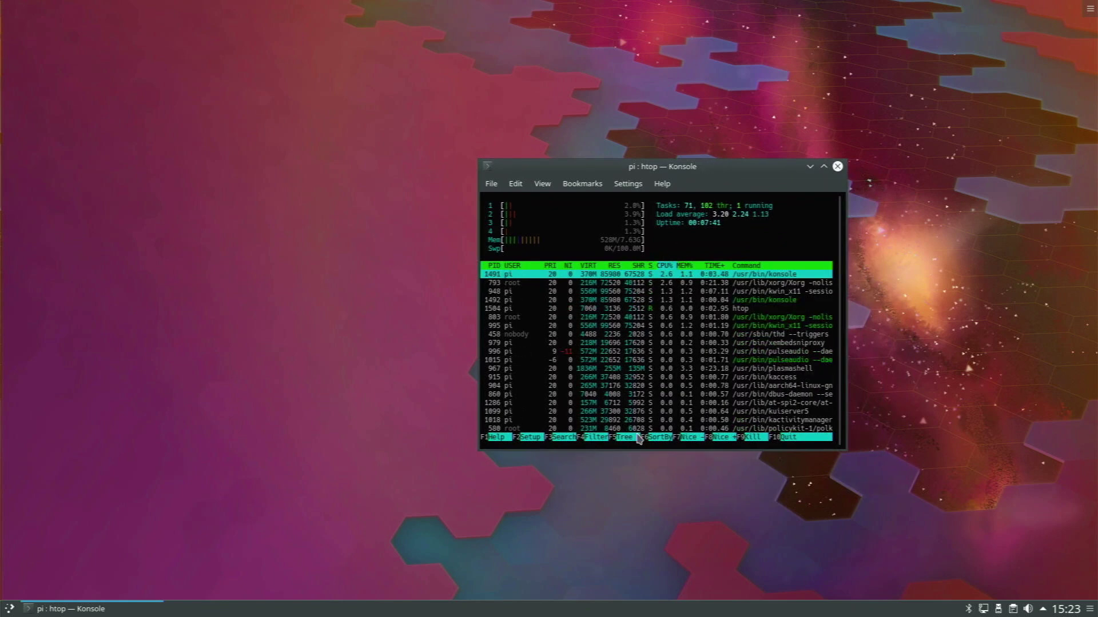
{"action": "type", "text": "qneofetch"}
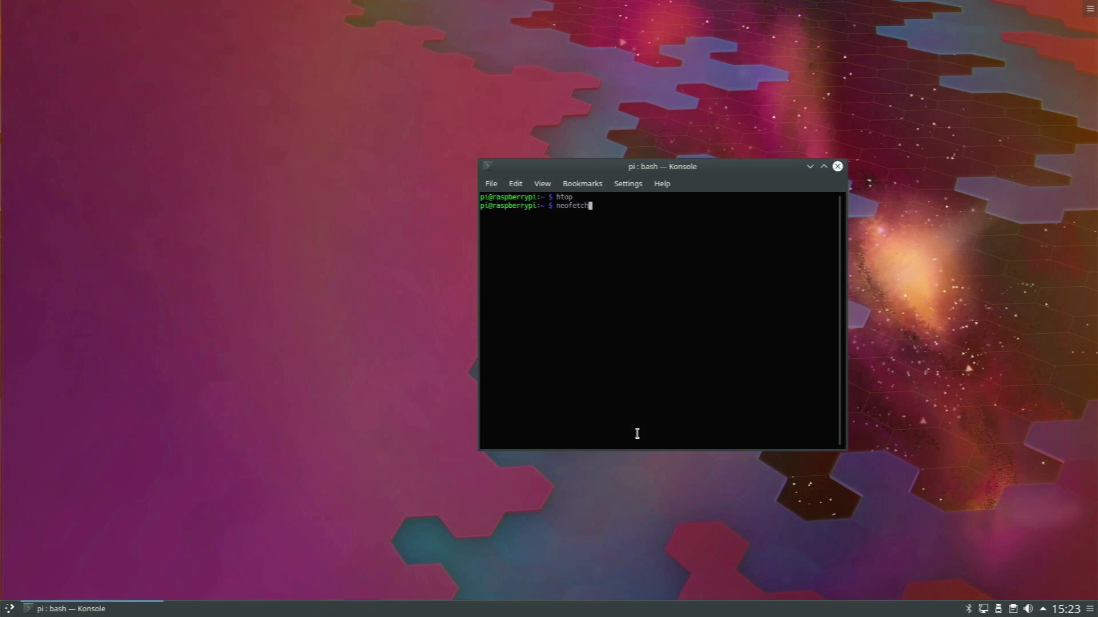
{"action": "key", "text": "Return"}
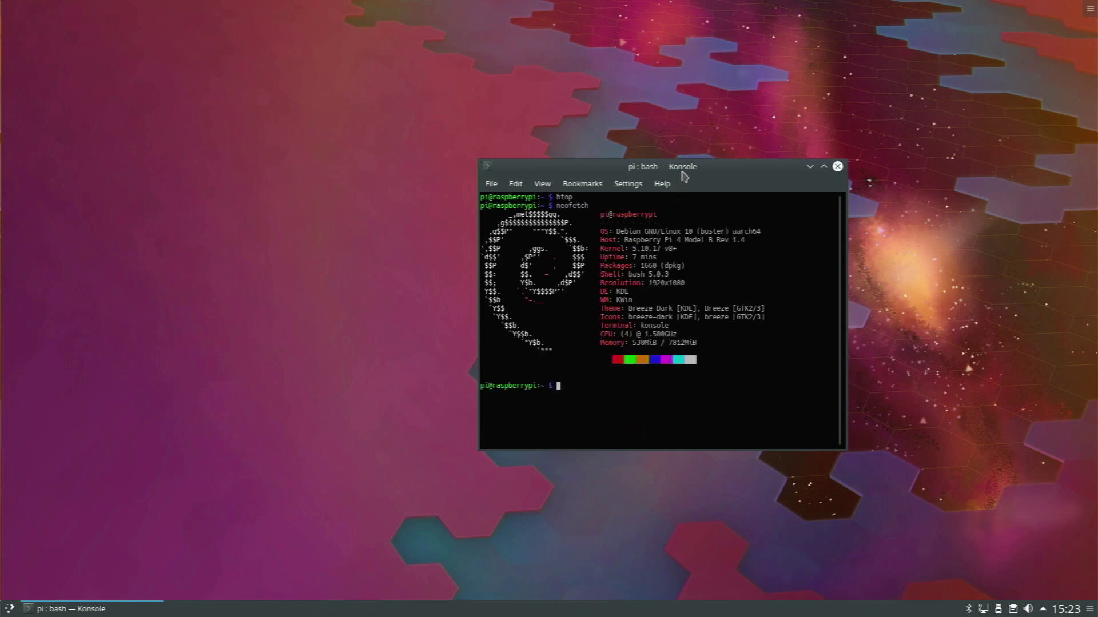
{"action": "left_click_drag", "start_coordinate": [682, 180], "coordinate": [635, 145]}
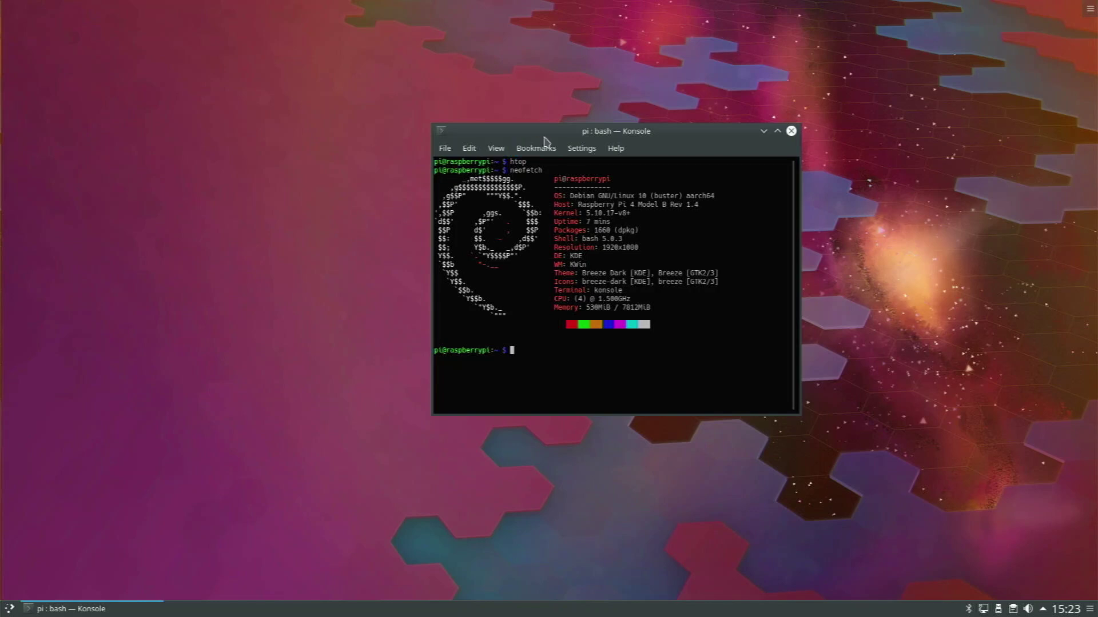
{"action": "left_click_drag", "start_coordinate": [557, 130], "coordinate": [517, 138]}
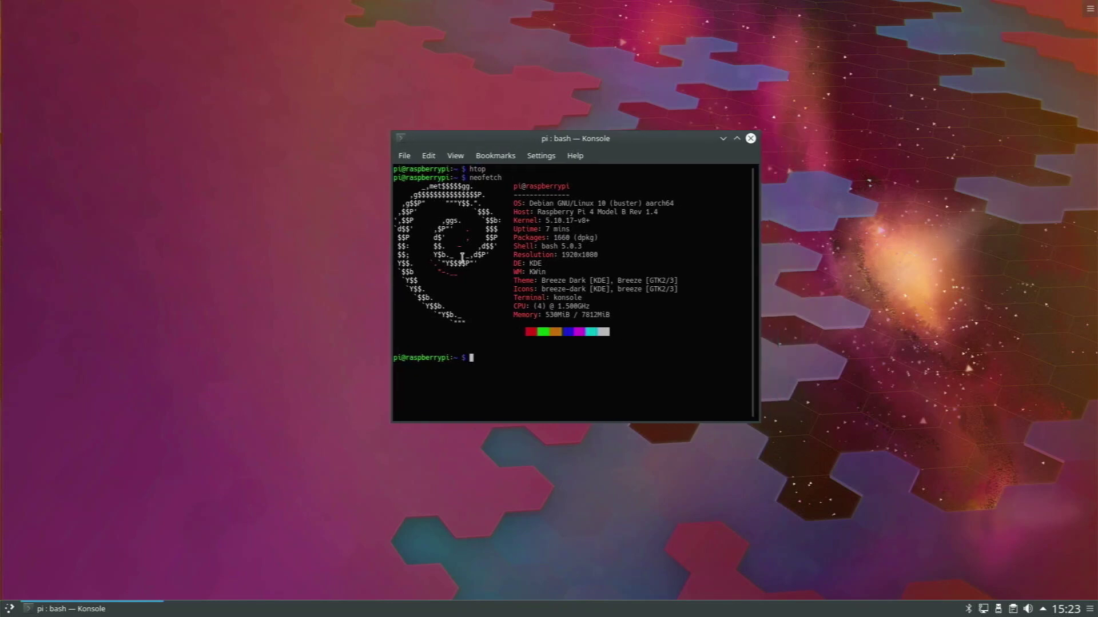